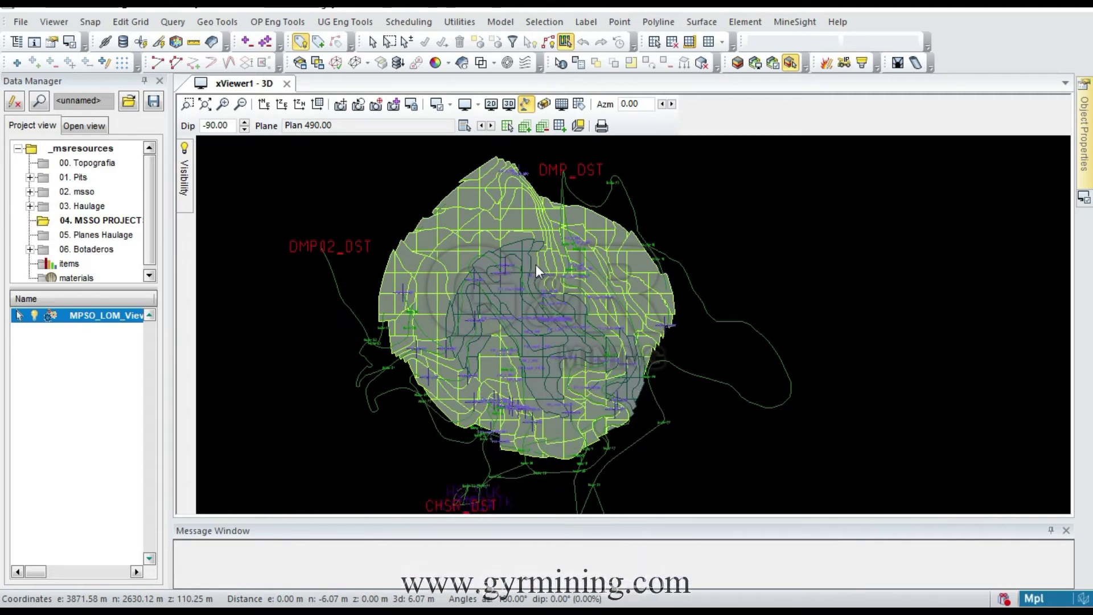
Switch to the MinePlan Schedule Optimizer, maximize its window and briefly check the schedule calculation settings
key(super)
click(23, 149)
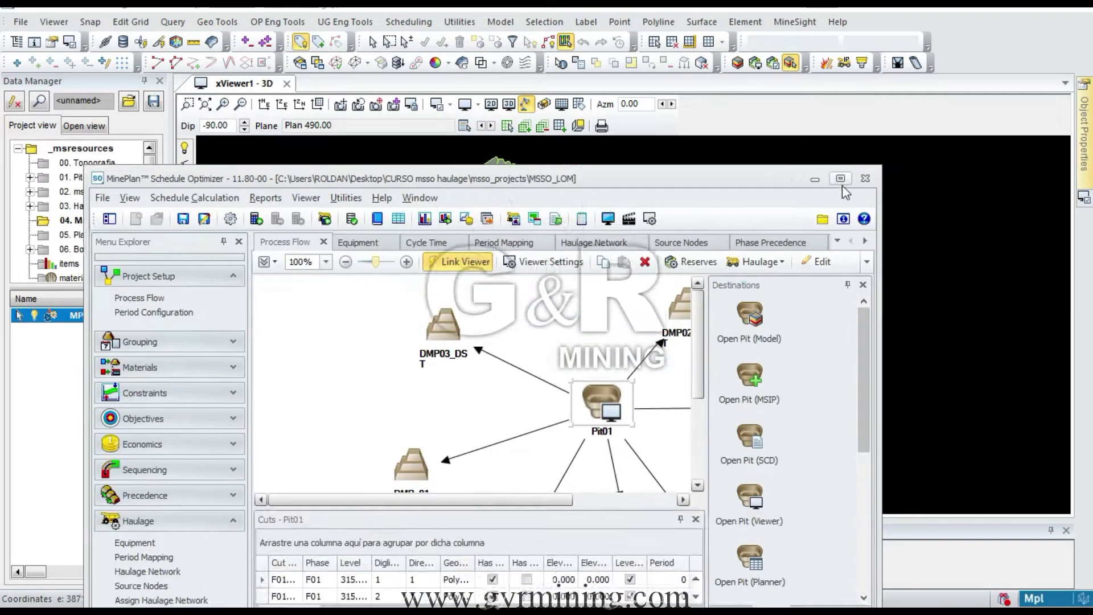
click(842, 181)
click(166, 43)
click(523, 261)
click(662, 95)
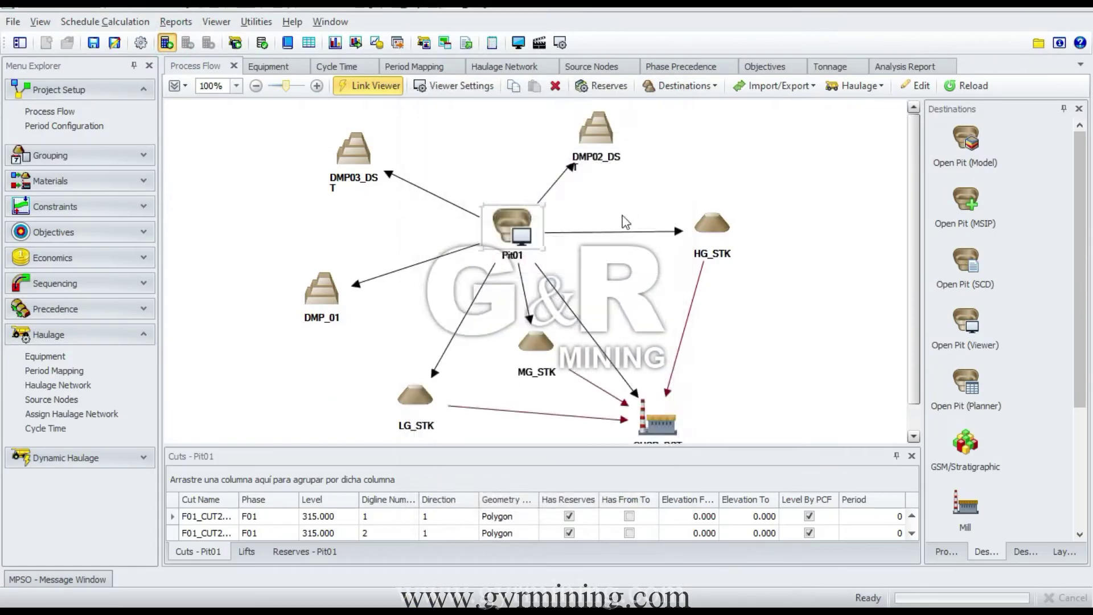
Add a Truck Hours constraint for the overall Total to the Trucks constraints
click(141, 207)
scroll(117, 308, down, 3)
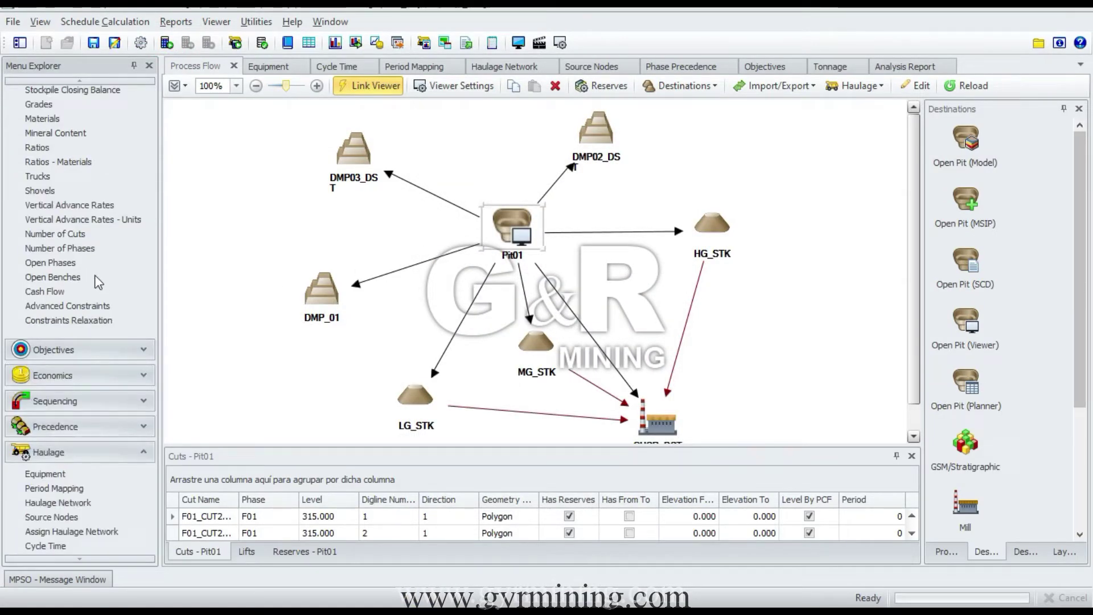
scroll(97, 280, up, 3)
click(41, 273)
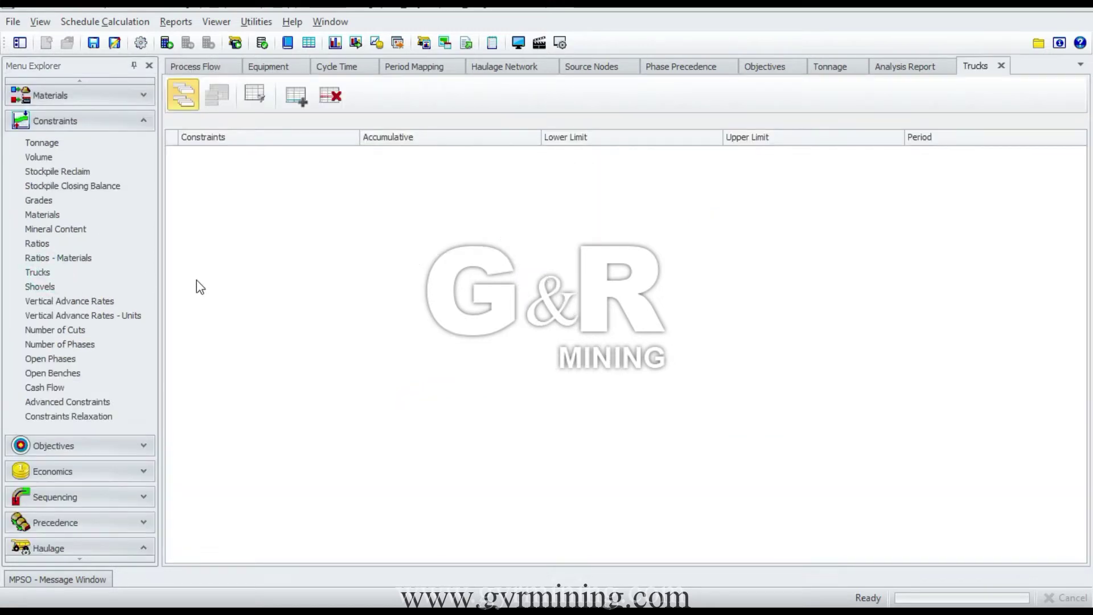
click(294, 97)
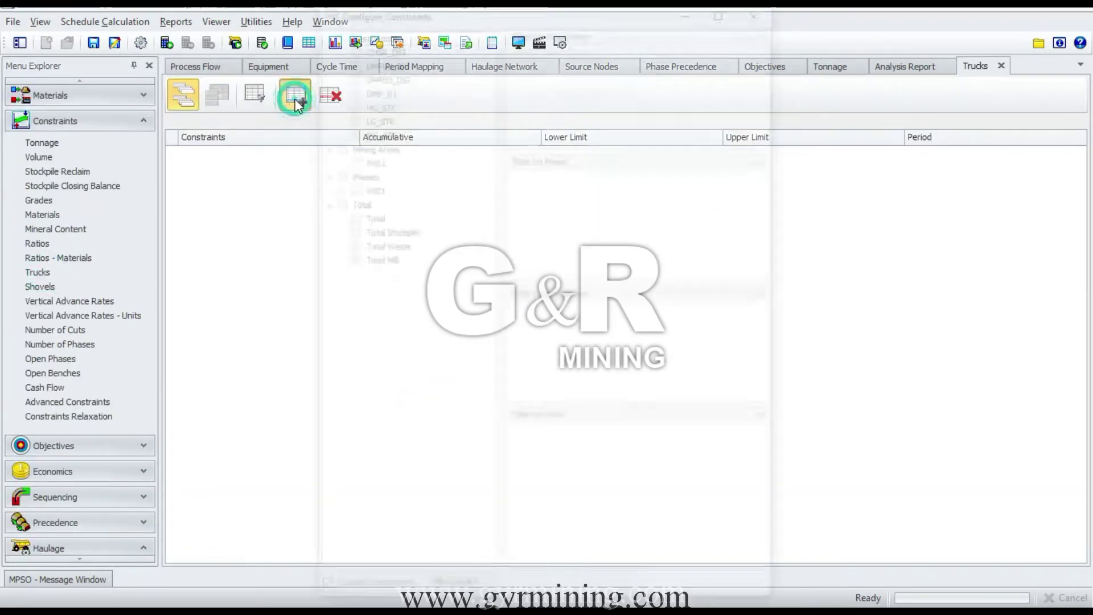
click(349, 216)
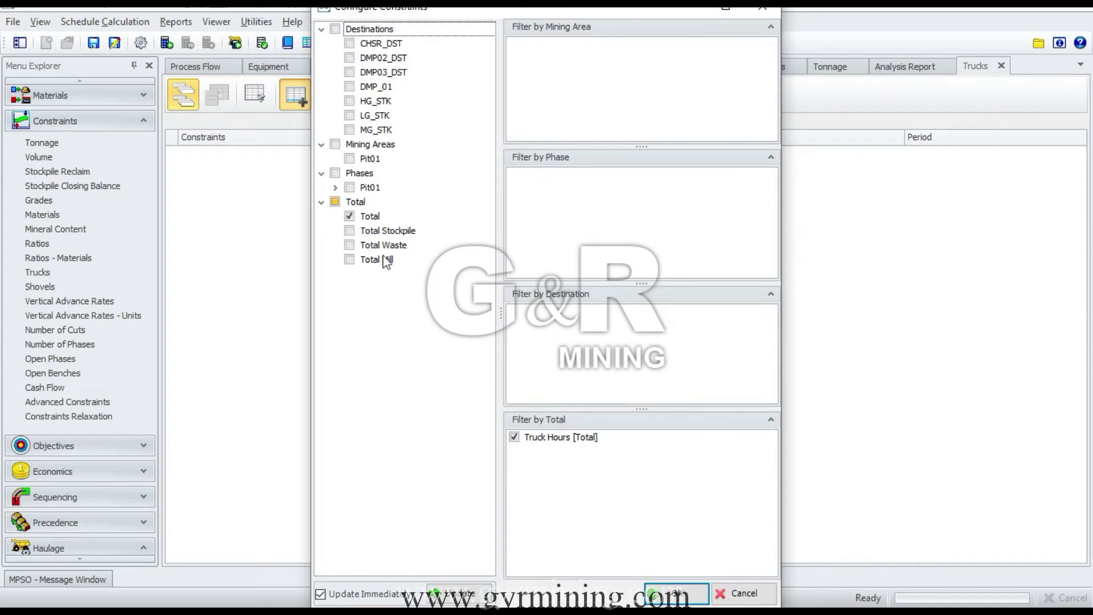
click(676, 593)
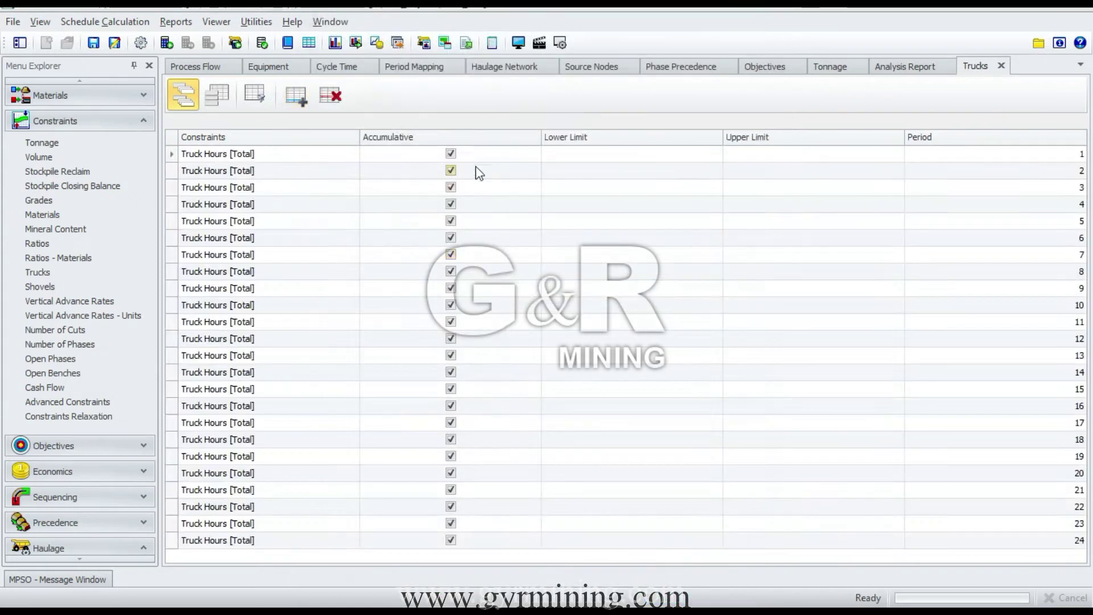
click(592, 161)
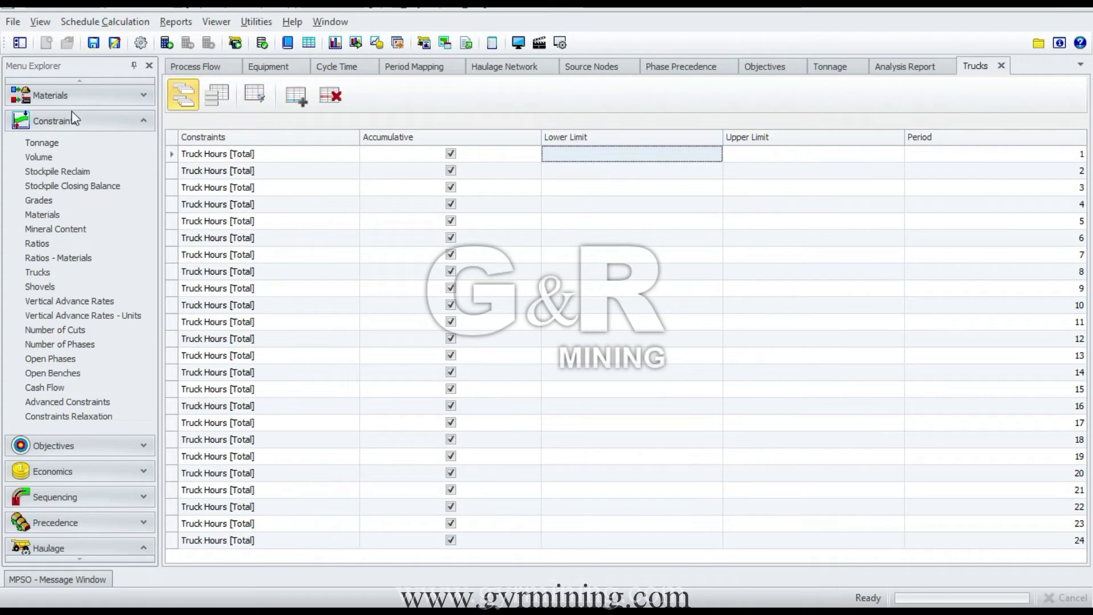
key(super)
click(43, 37)
text(ca)
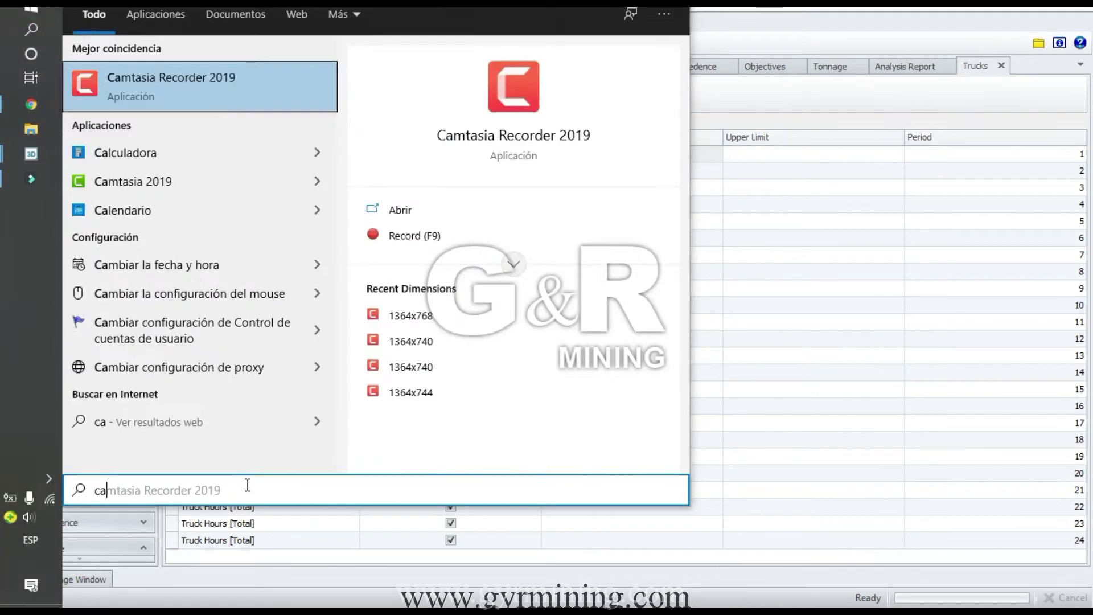
click(262, 149)
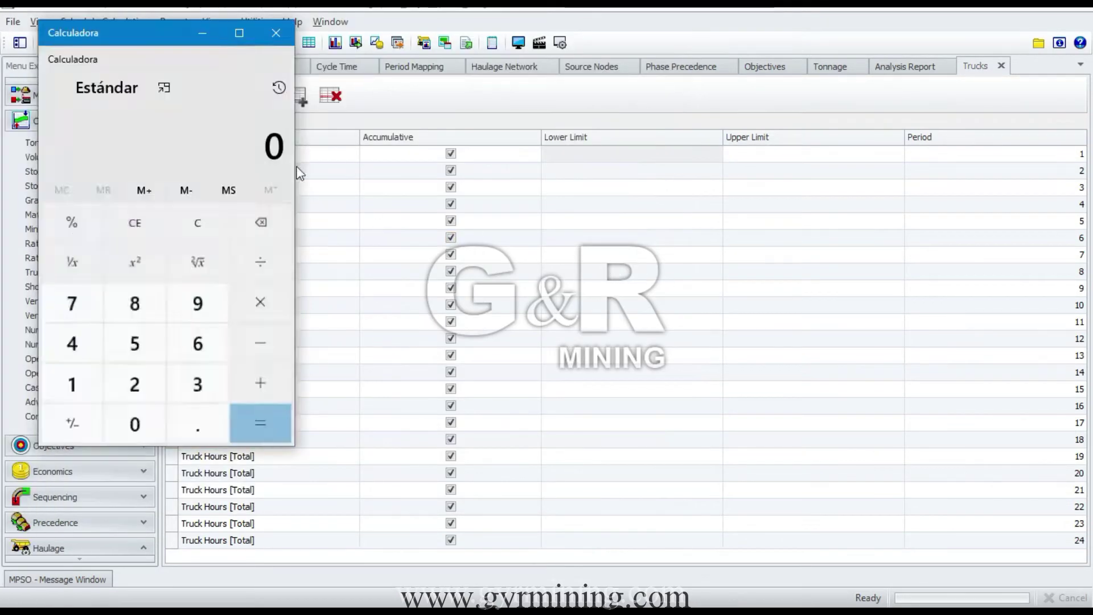
text(24)
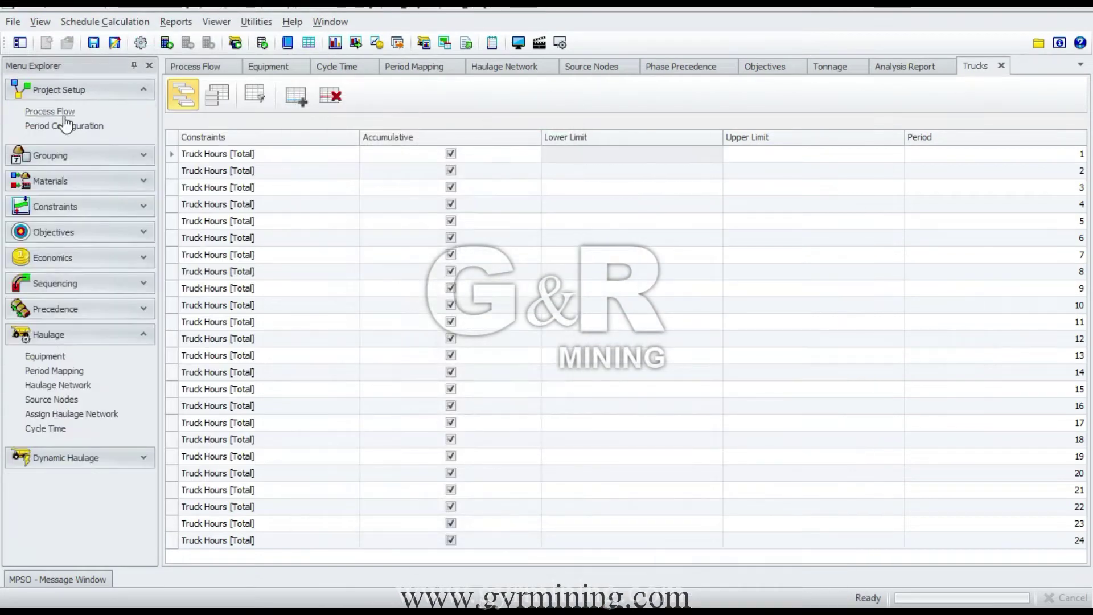
Check the calendar days and hours per day in the Period Configuration and return to the Trucks constraints
click(65, 123)
drag(214, 103, 926, 487)
click(886, 255)
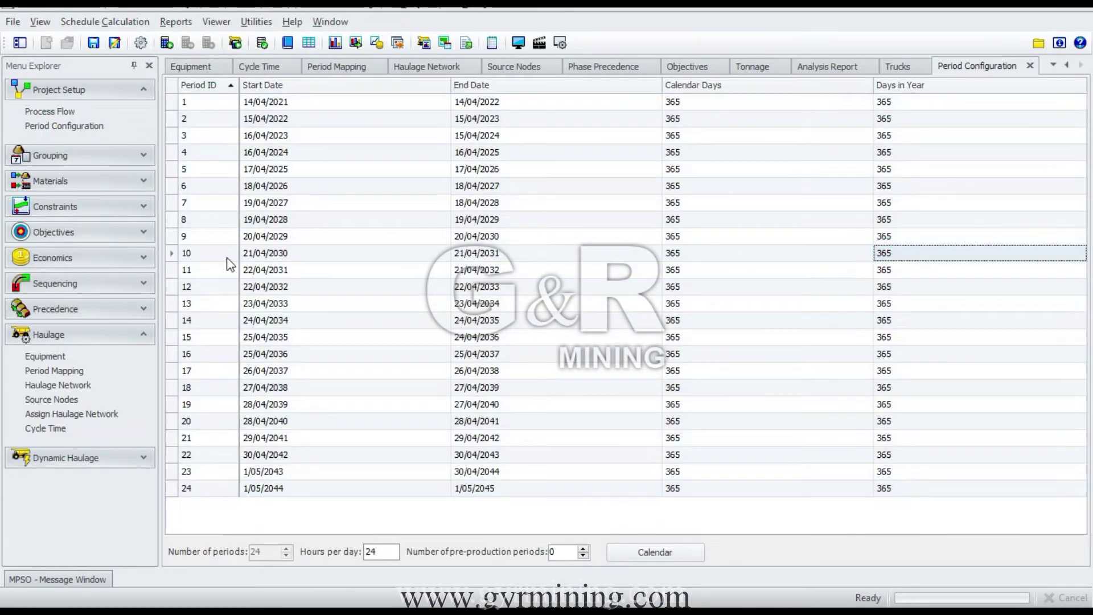
click(142, 209)
click(37, 368)
right_click(601, 156)
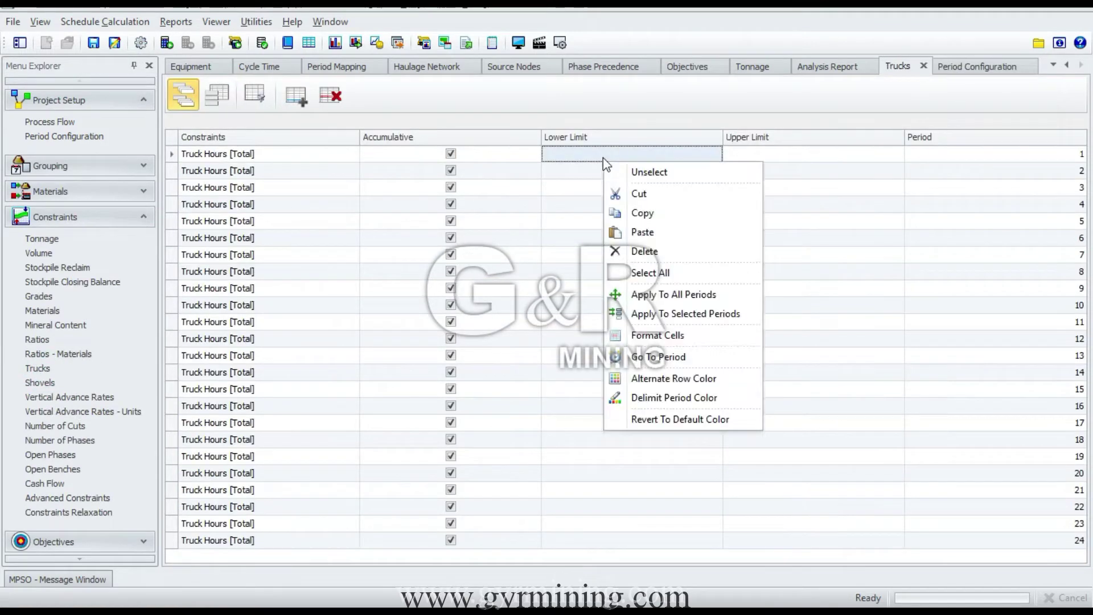
click(598, 154)
Open the Windows Calculator over the Trucks constraints table
key(super)
mouse_move(23, 167)
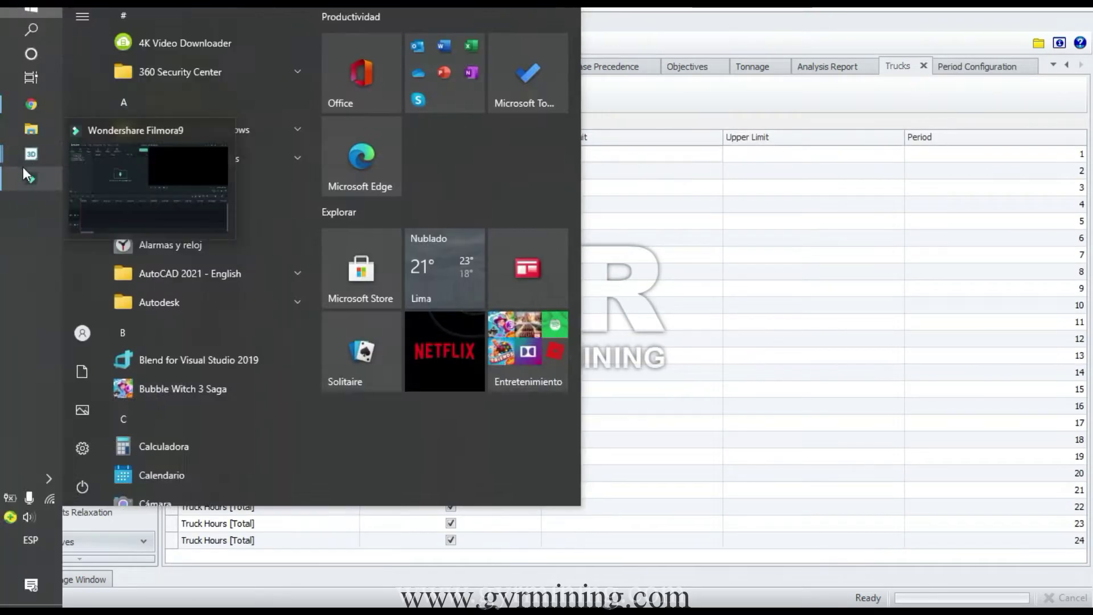
click(32, 30)
text(cal)
click(262, 96)
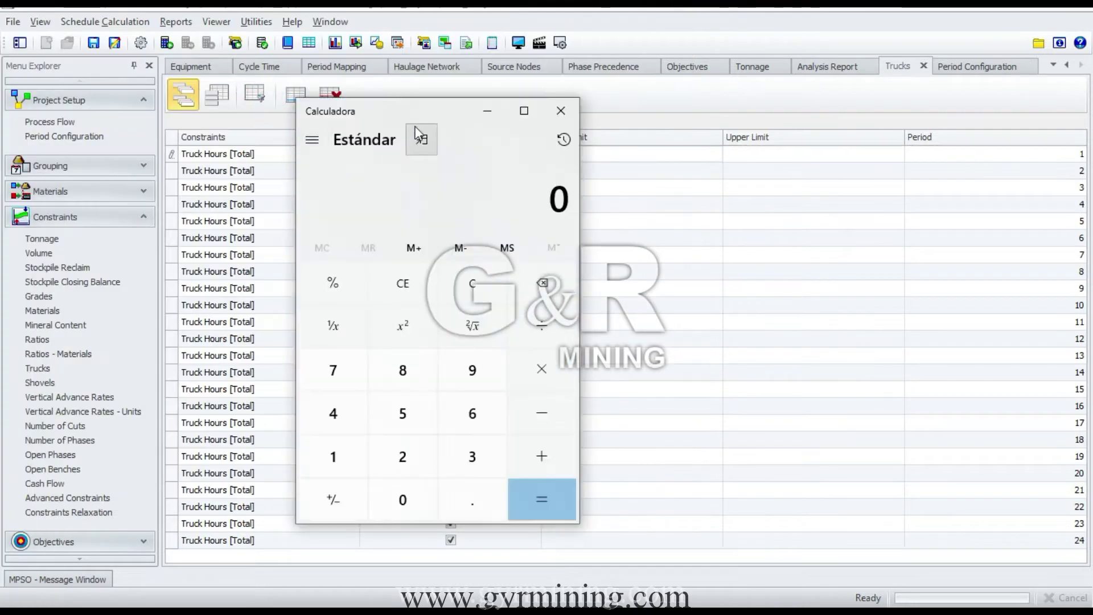
Calculate the yearly hours of one truck as 24 × 365 and examine the result
click(306, 427)
click(236, 384)
click(444, 340)
click(375, 427)
click(375, 383)
click(306, 384)
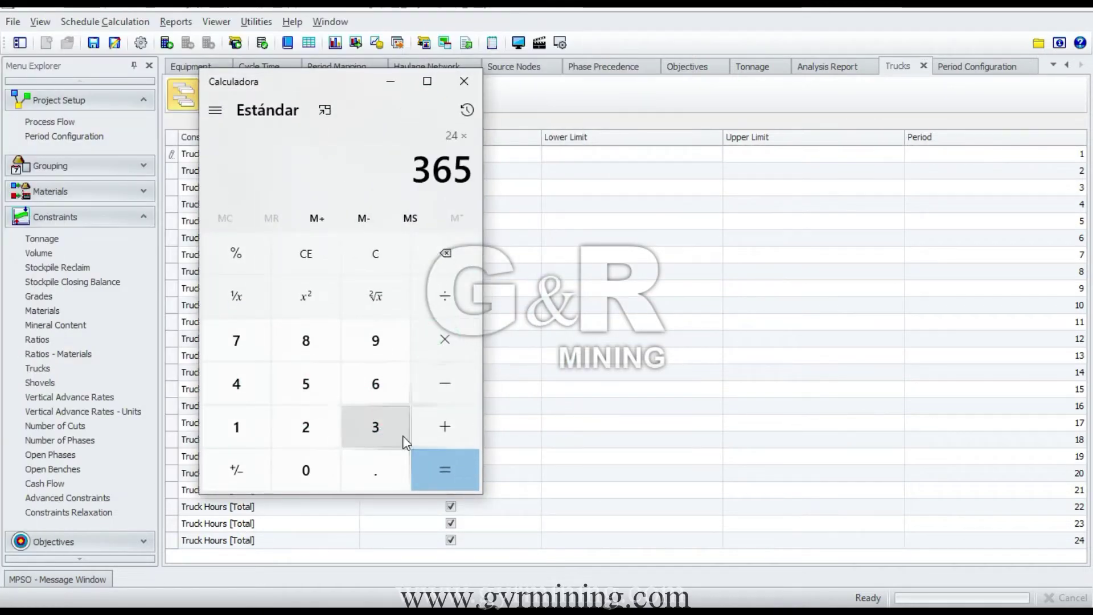
click(445, 470)
drag(361, 89, 224, 50)
mouse_move(249, 135)
mouse_down()
mouse_move(341, 134)
mouse_move(249, 134)
mouse_up()
drag(250, 135, 339, 135)
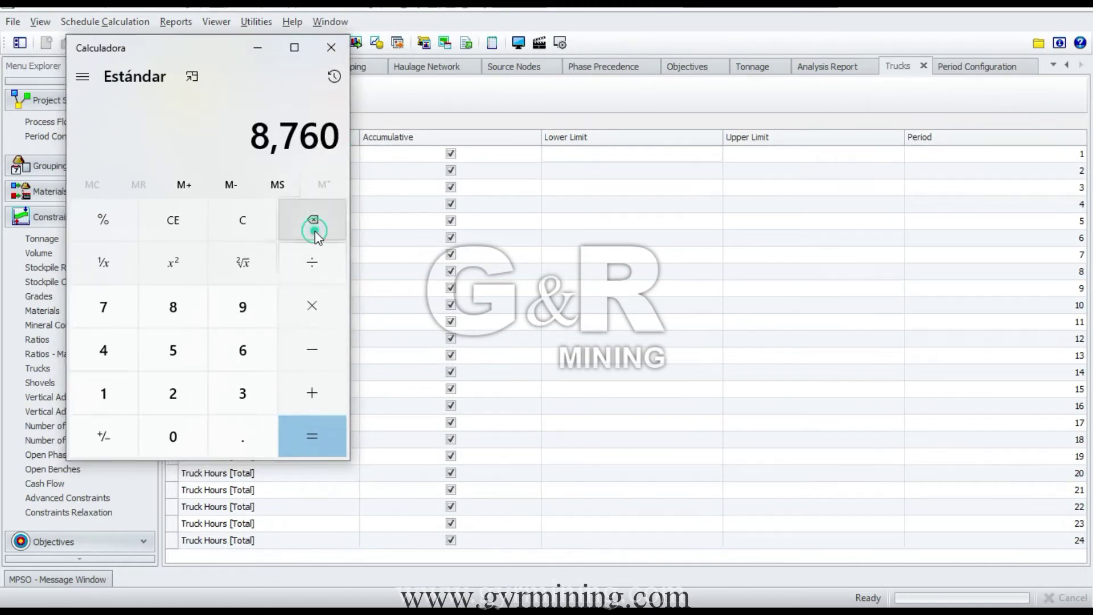
Clear the calculator and calculate 18 × 365 for a truck working 18 hours per day
click(243, 232)
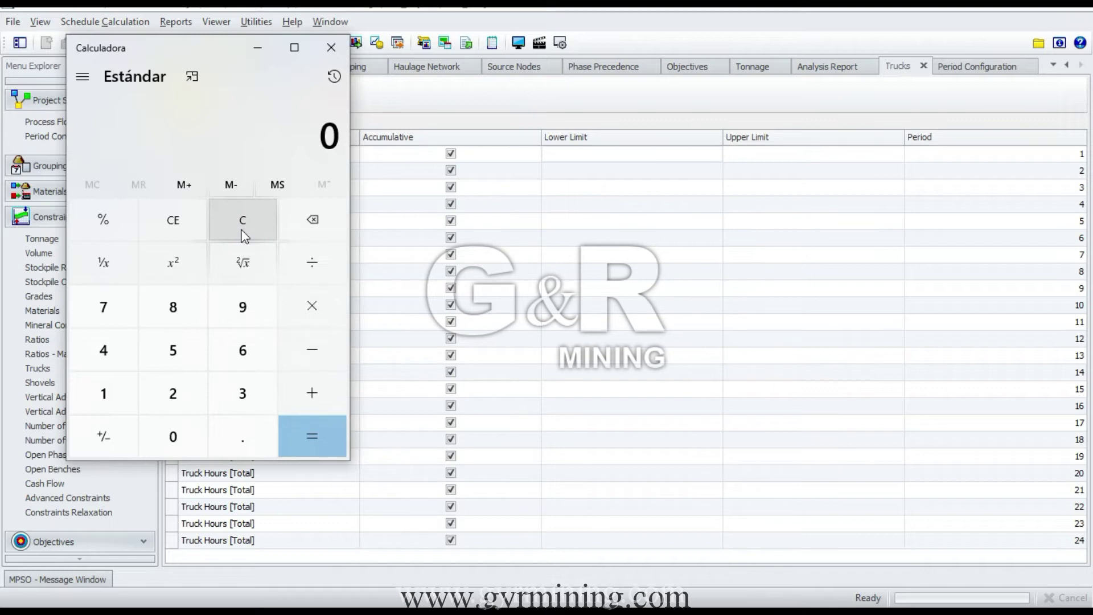
click(114, 391)
click(177, 313)
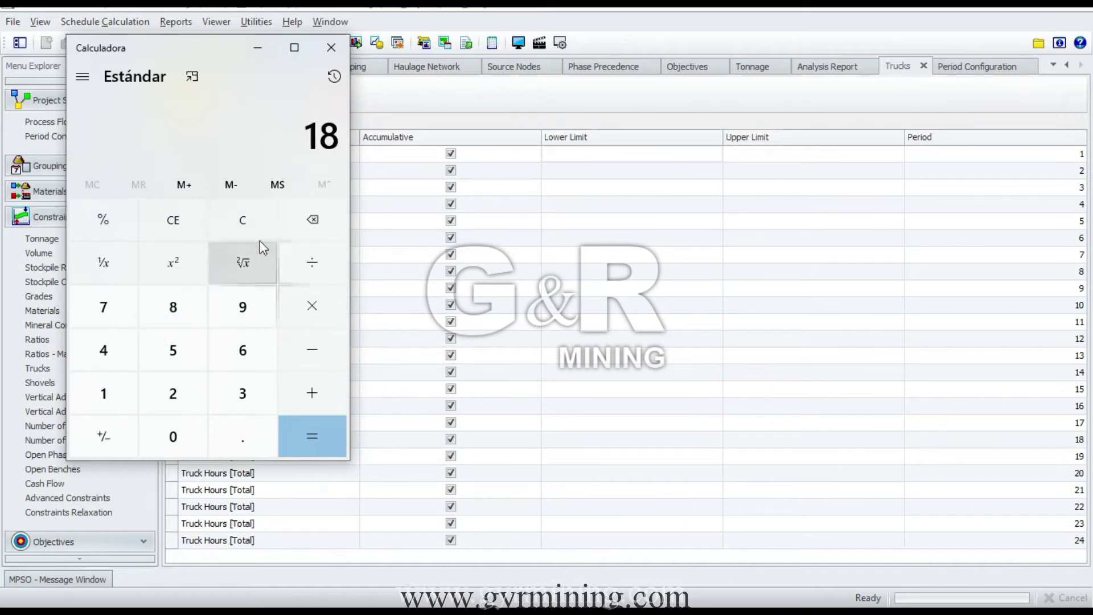
click(315, 315)
text(365)
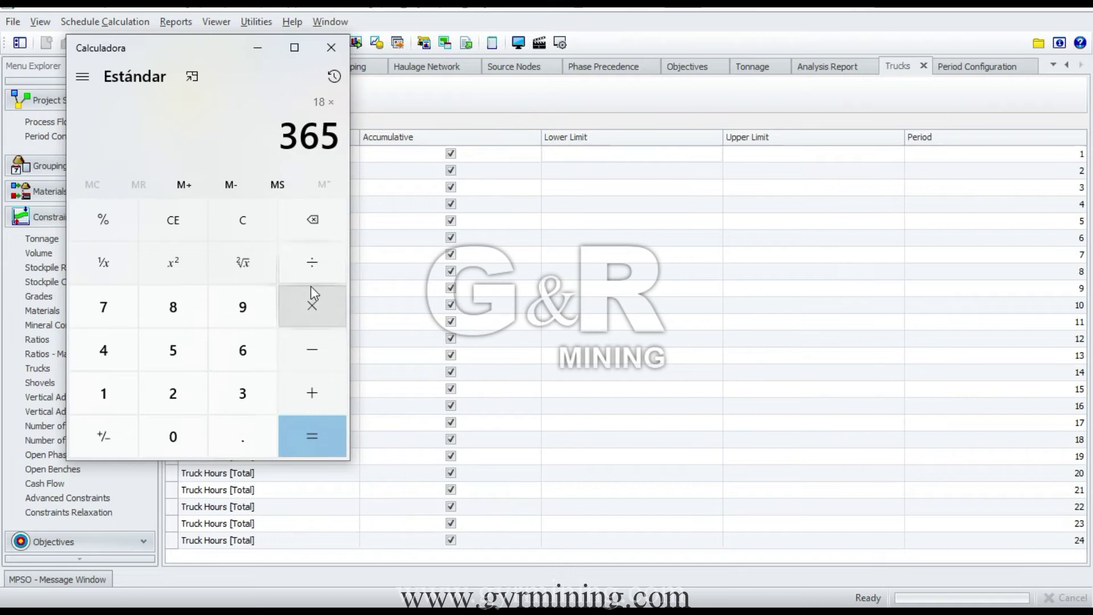
click(316, 434)
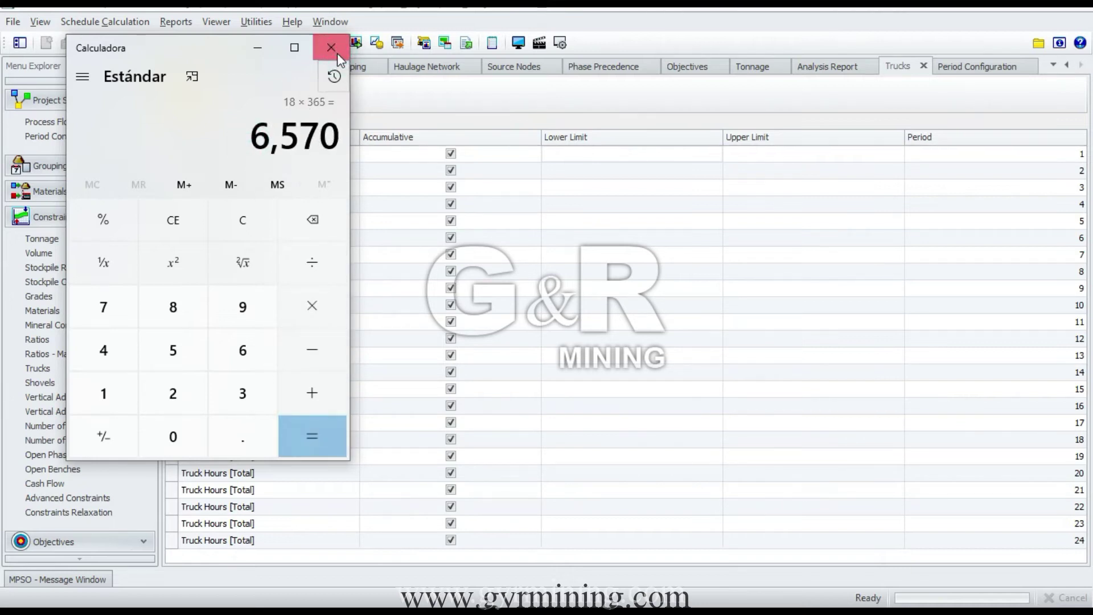
Calculate the yearly hours of five trucks as 24 × 365 × 5 and move the calculator aside
click(242, 228)
drag(215, 53, 247, 64)
click(199, 431)
click(130, 387)
click(338, 343)
click(269, 431)
click(269, 388)
click(200, 388)
click(338, 474)
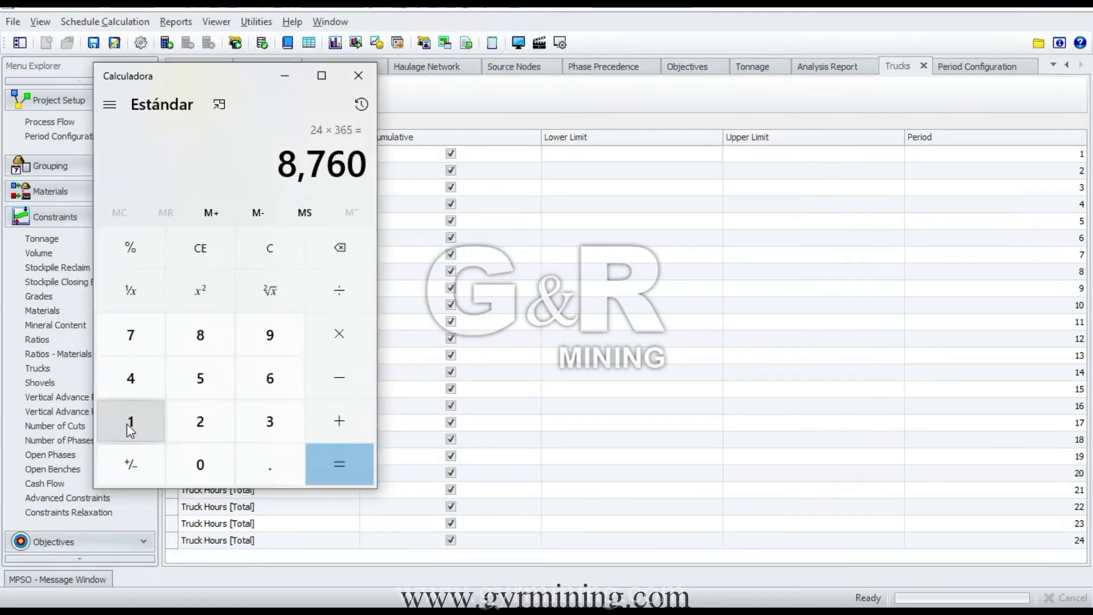
click(339, 344)
key(5)
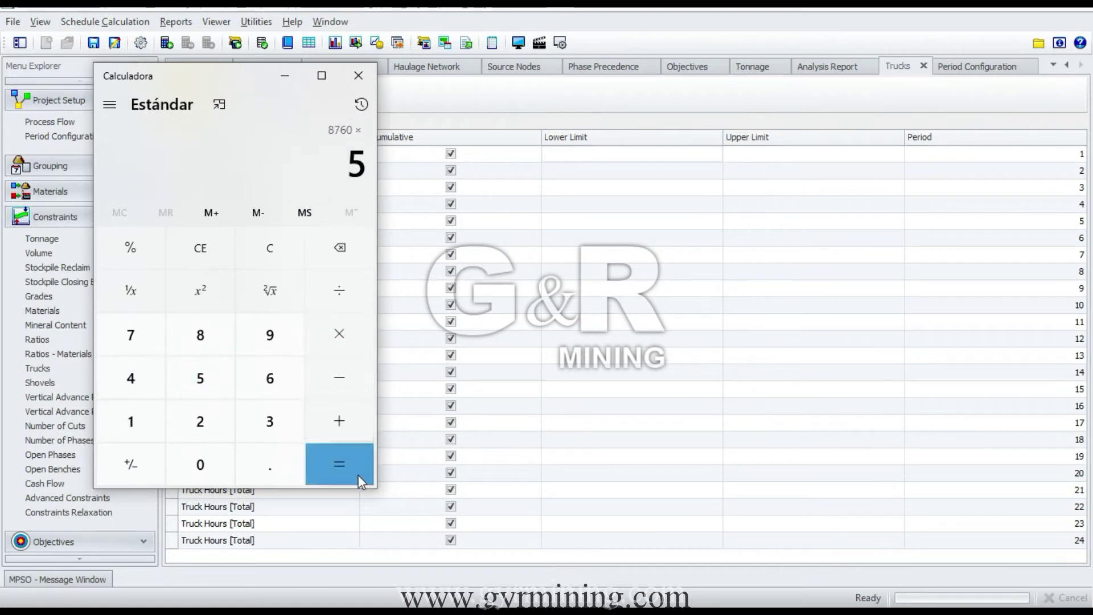
click(358, 479)
drag(266, 85, 163, 232)
Set the period 1 total truck hours constraint to a lower limit of 43,000 and an upper limit of 44,000
click(586, 151)
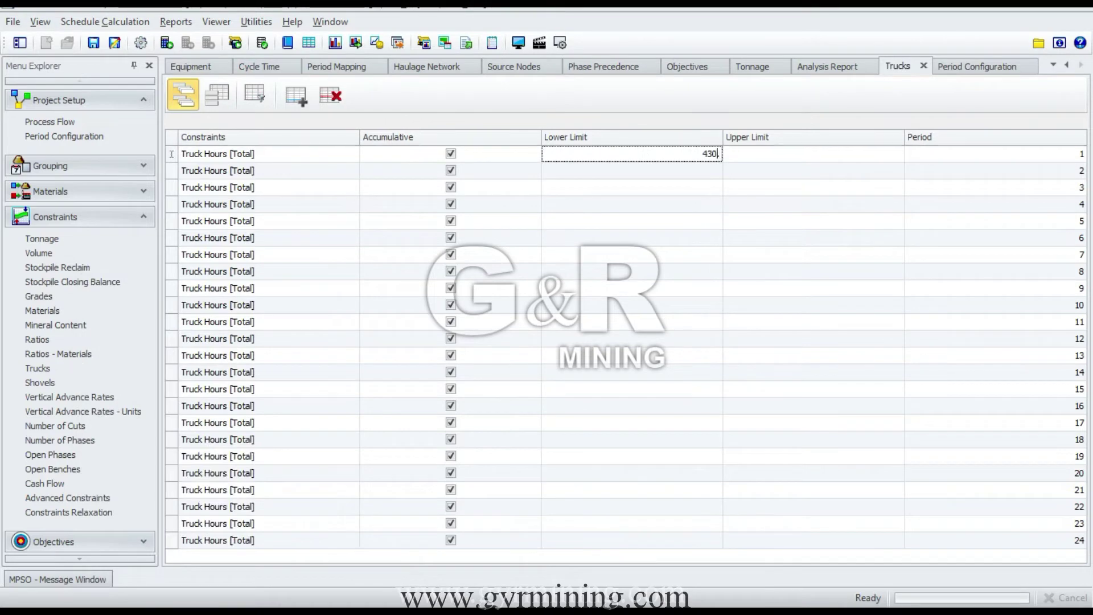
click(30, 207)
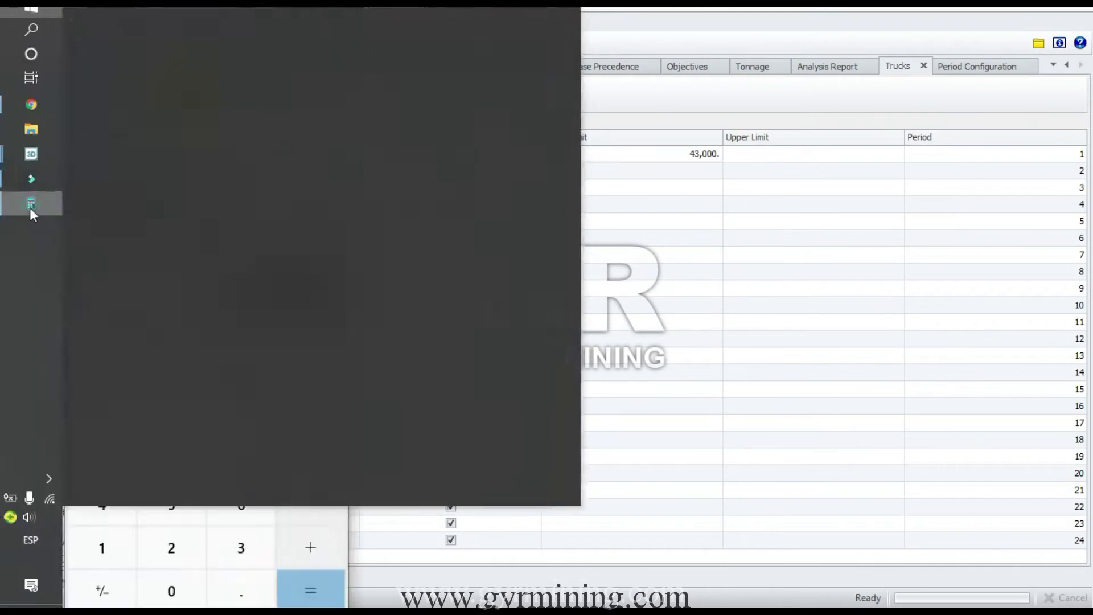
click(766, 155)
text(44,000.)
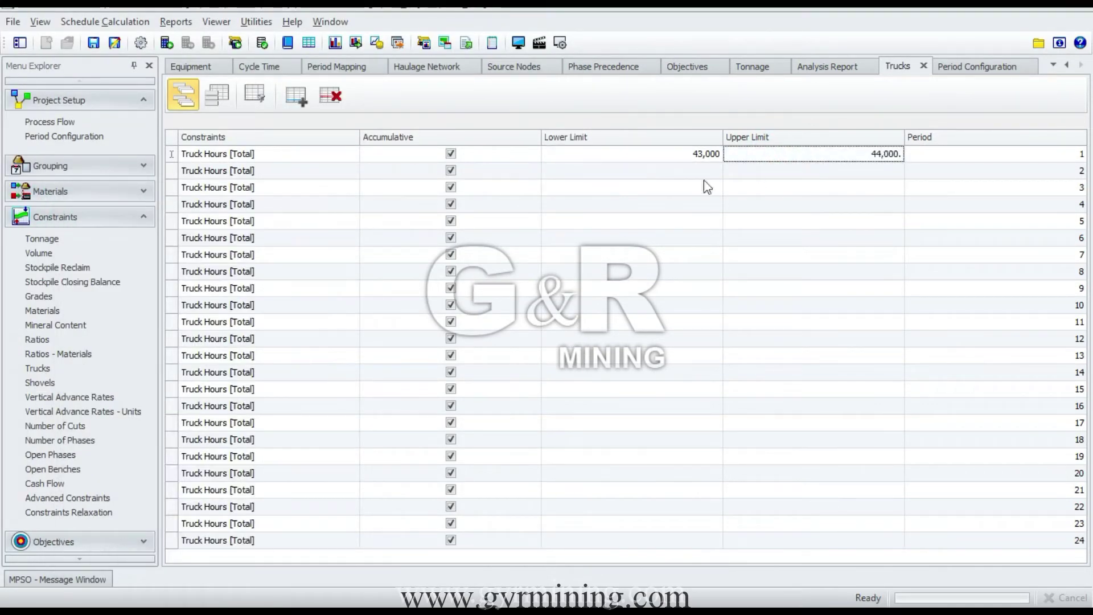
click(703, 187)
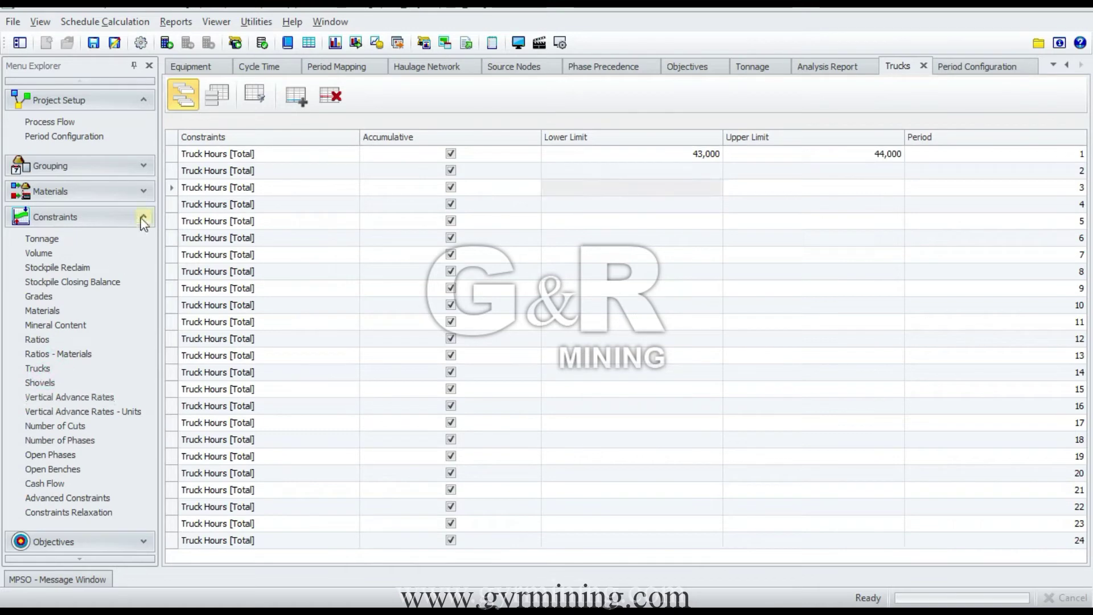
Examine the hours and number of units of the haulers, including the Hauler Total row, in the Analysis Report
click(143, 216)
click(827, 66)
drag(1015, 282, 848, 221)
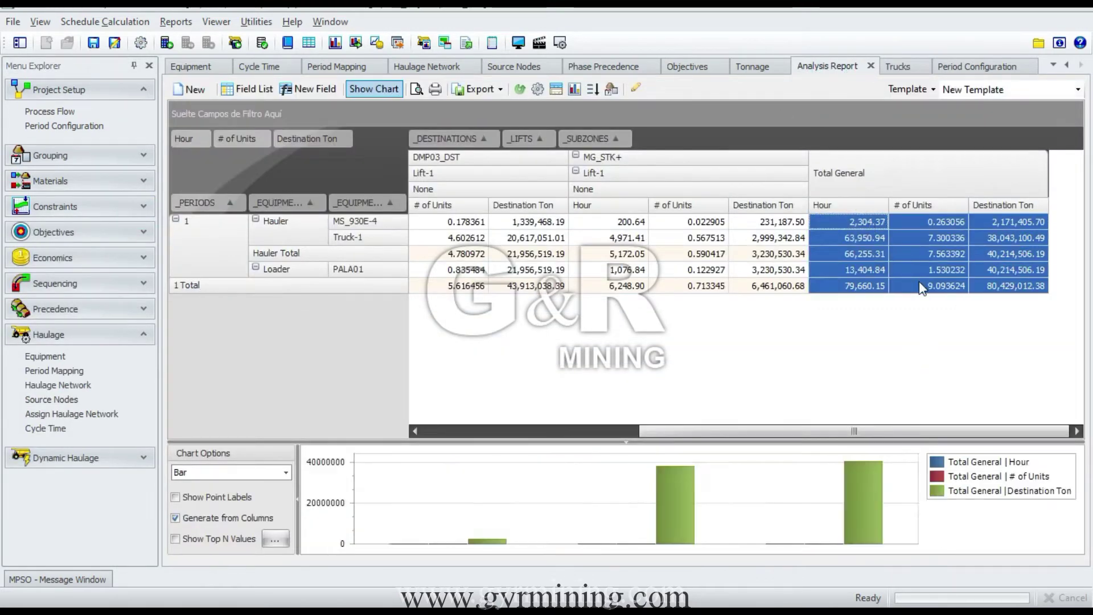
click(941, 252)
click(279, 252)
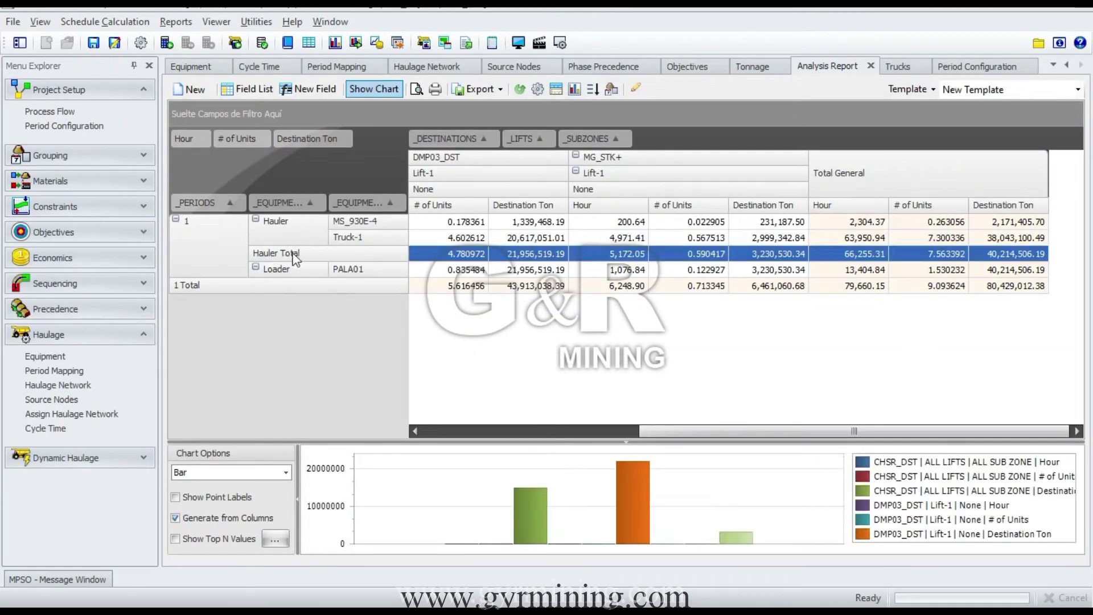
click(944, 225)
click(942, 239)
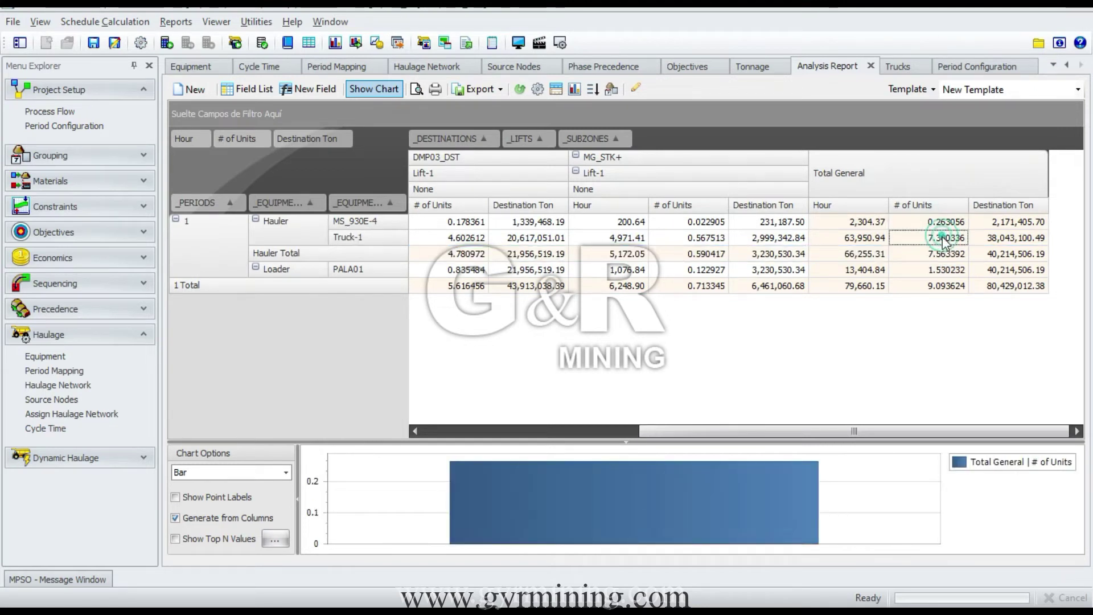
click(937, 252)
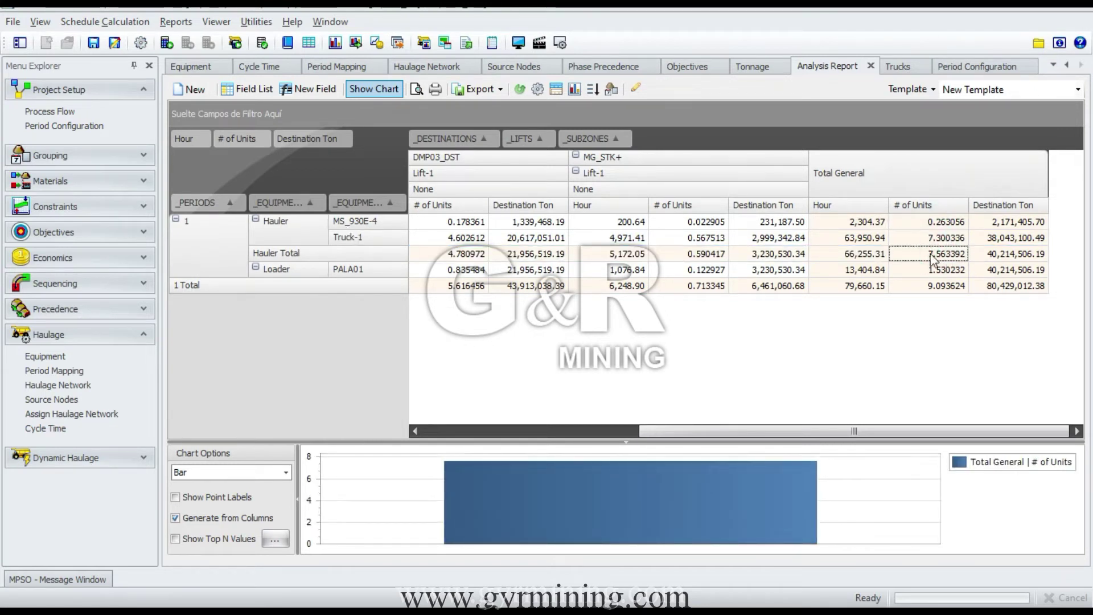
click(940, 222)
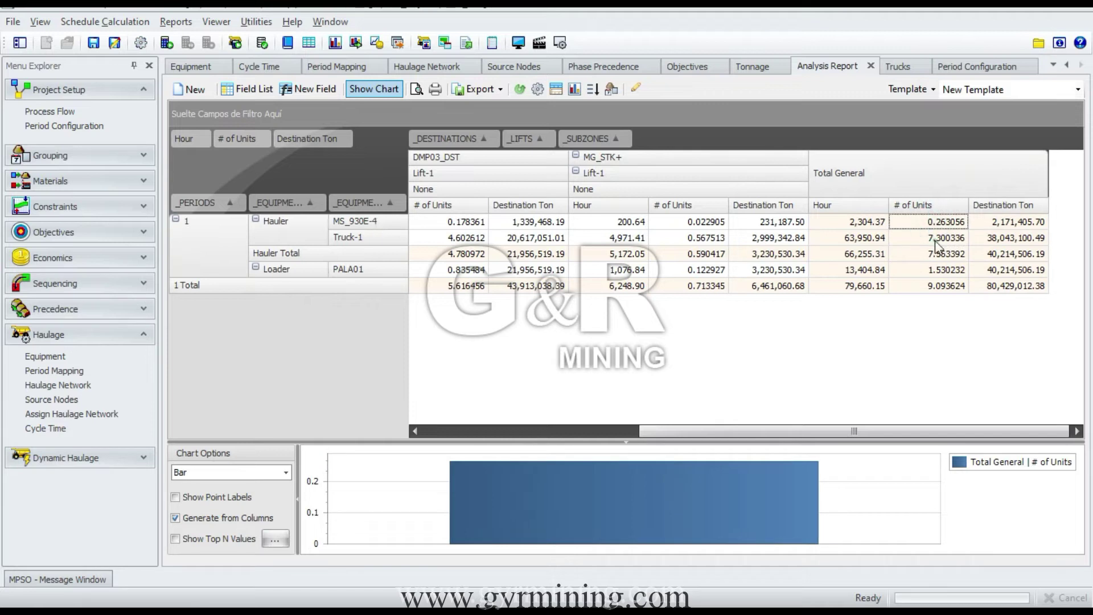
click(937, 255)
click(369, 255)
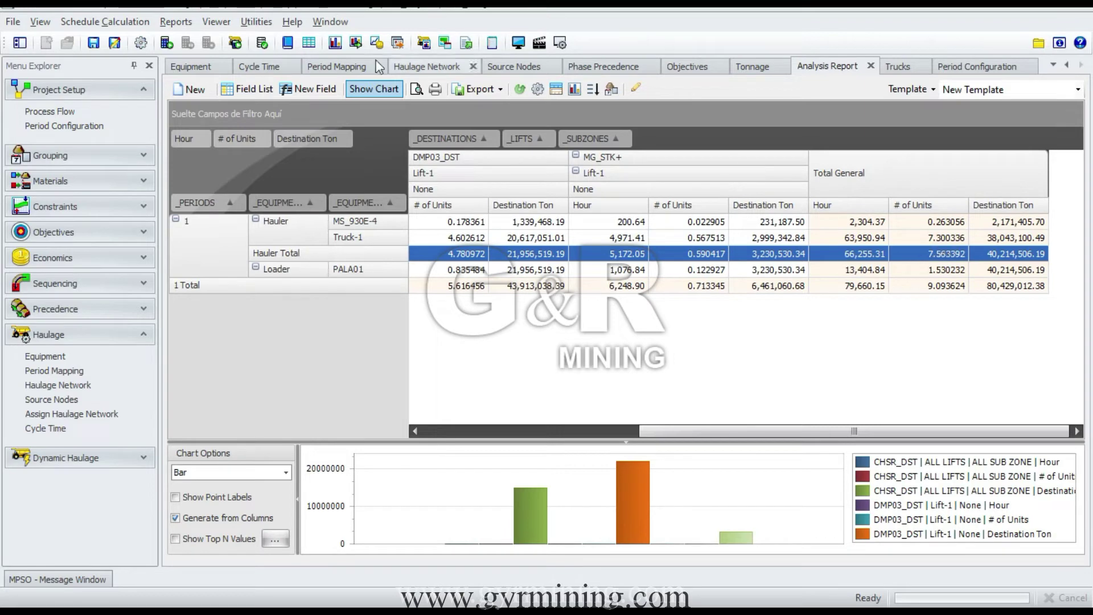
Recheck the period 1 truck hour limits in the Trucks constraints
click(142, 206)
click(37, 358)
click(671, 153)
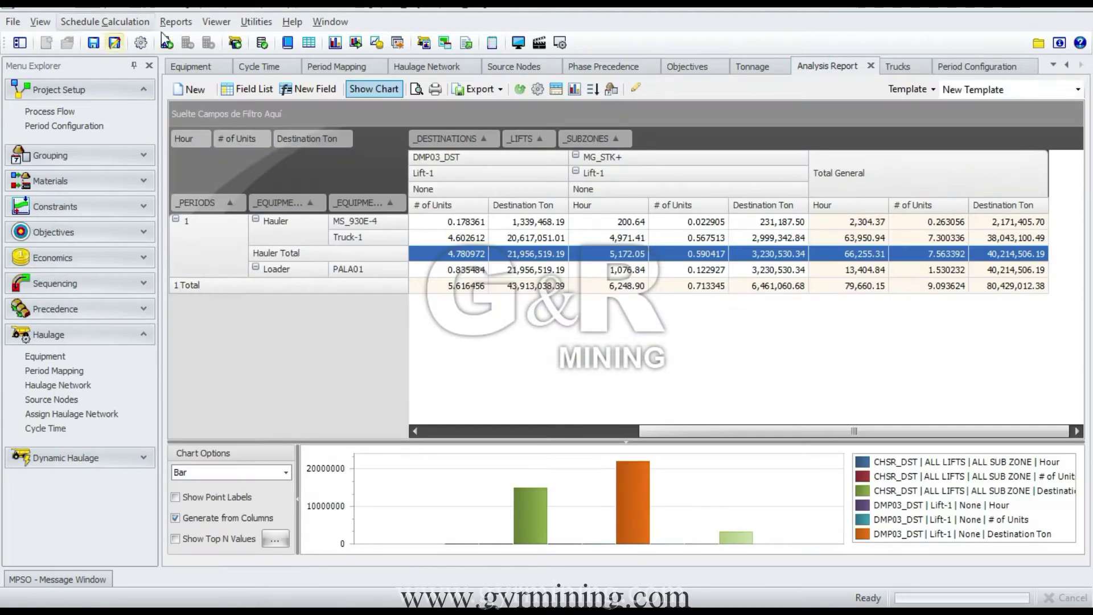
Set up a schedule calculation from period 1 to period 1 using the Scheduling with equipment option
click(166, 42)
drag(536, 98, 374, 74)
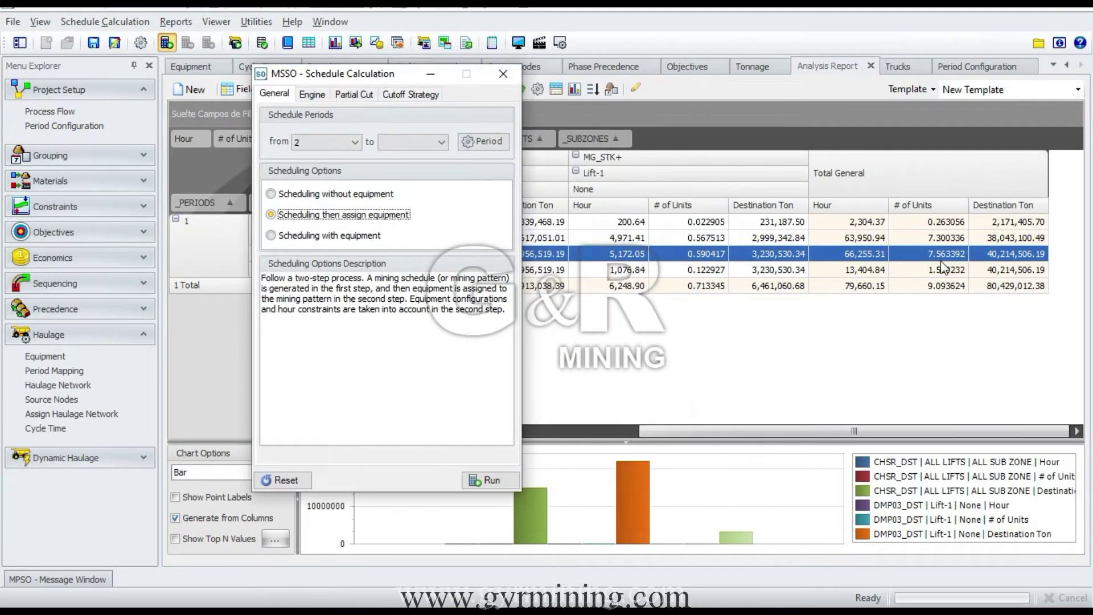
click(358, 143)
click(327, 167)
click(394, 142)
click(382, 167)
click(330, 237)
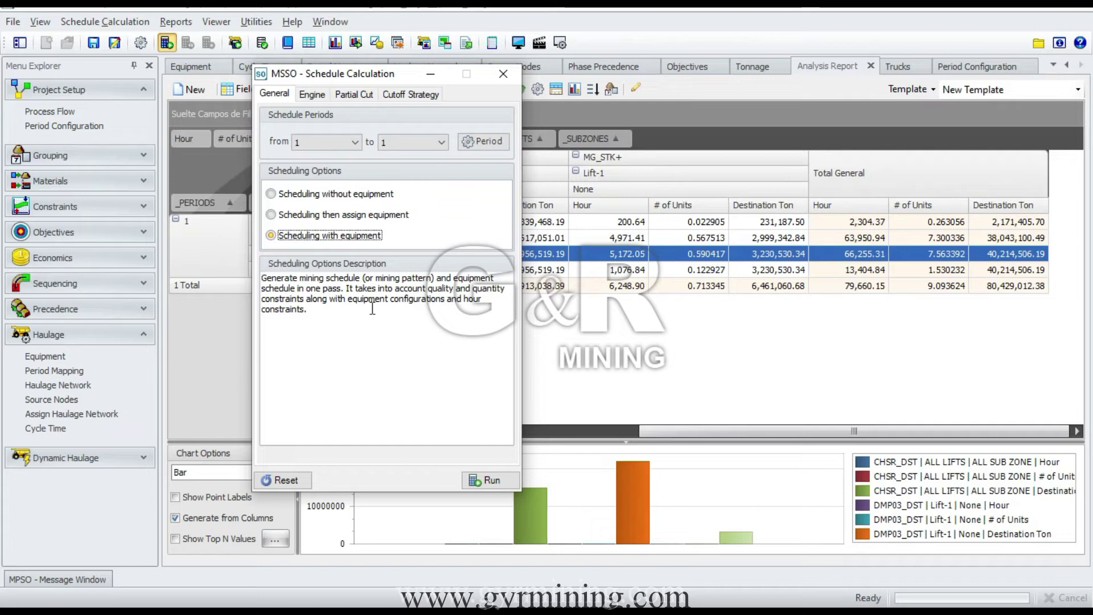
Examine the description of Scheduling with equipment, especially equipment configurations and hour constraints, and close the schedule calculation settings without running
click(436, 298)
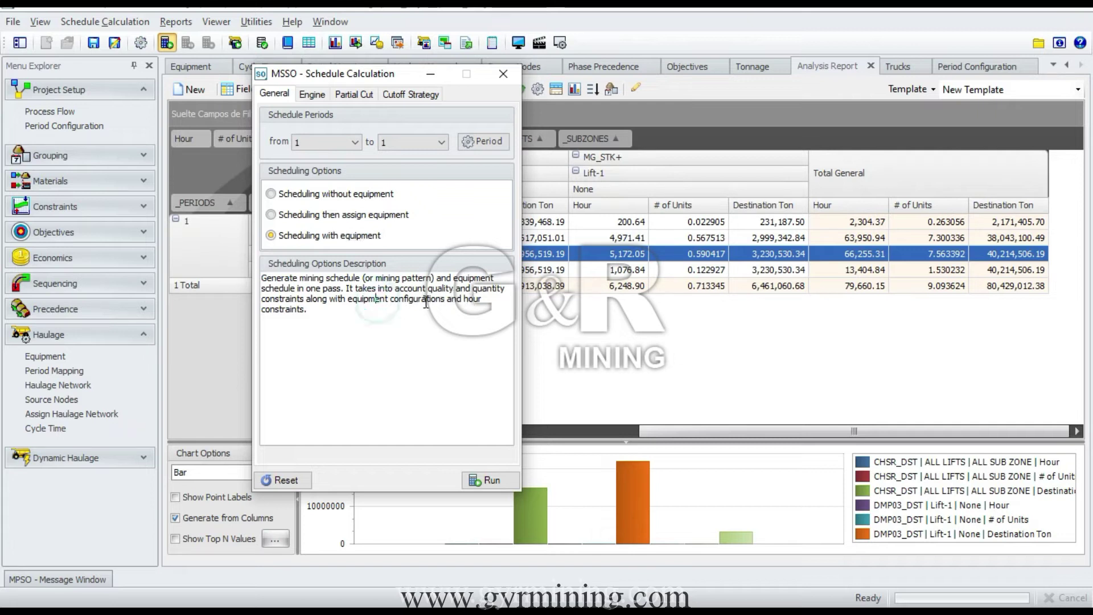
drag(349, 300, 376, 288)
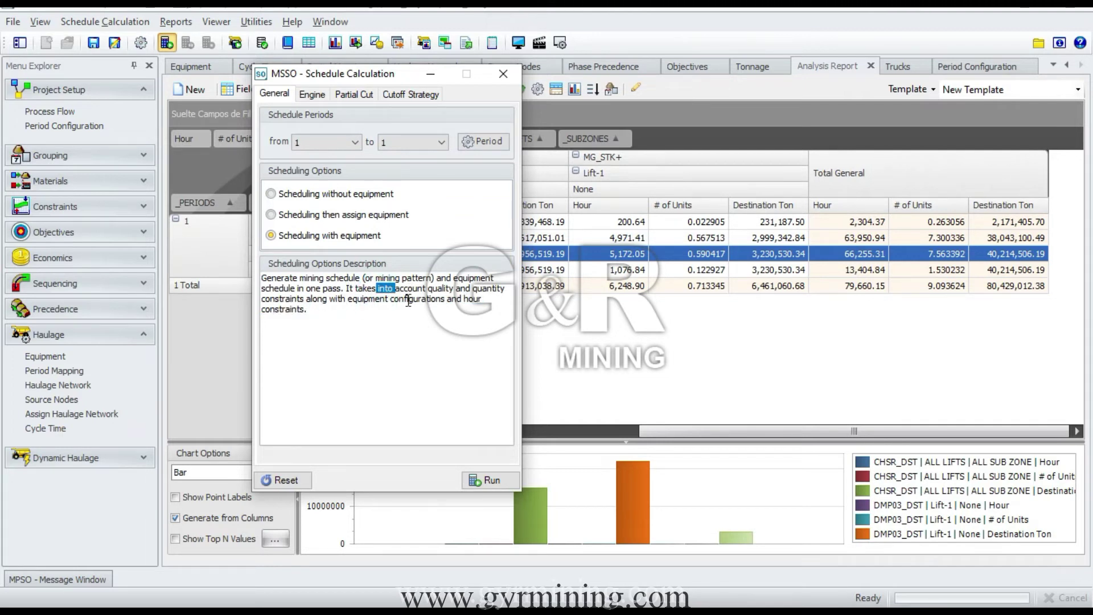
drag(446, 299, 344, 316)
click(363, 302)
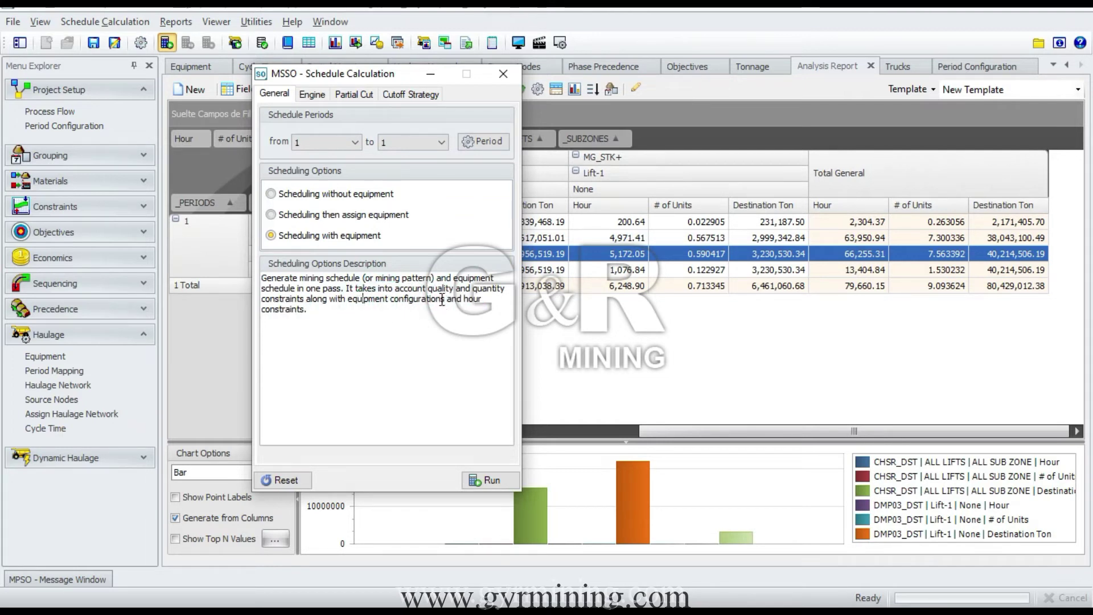
drag(442, 300, 353, 304)
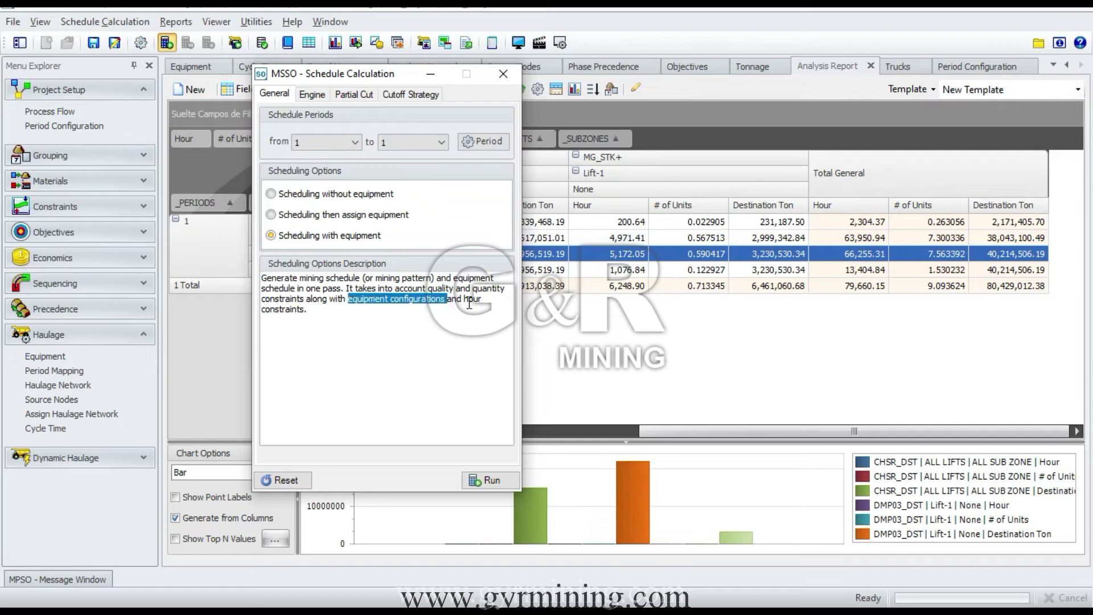
drag(465, 303, 343, 310)
click(343, 307)
click(505, 75)
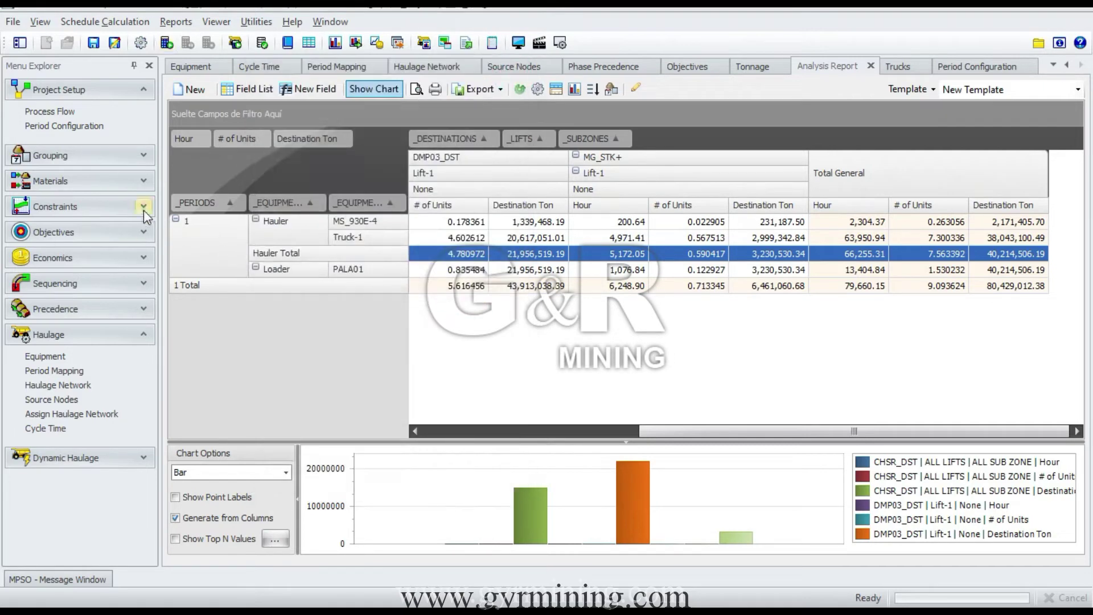
Check the total truck hour limits and the Number Of Units property of loader PALA01, and return to the Analysis Report
click(144, 207)
click(37, 373)
click(144, 207)
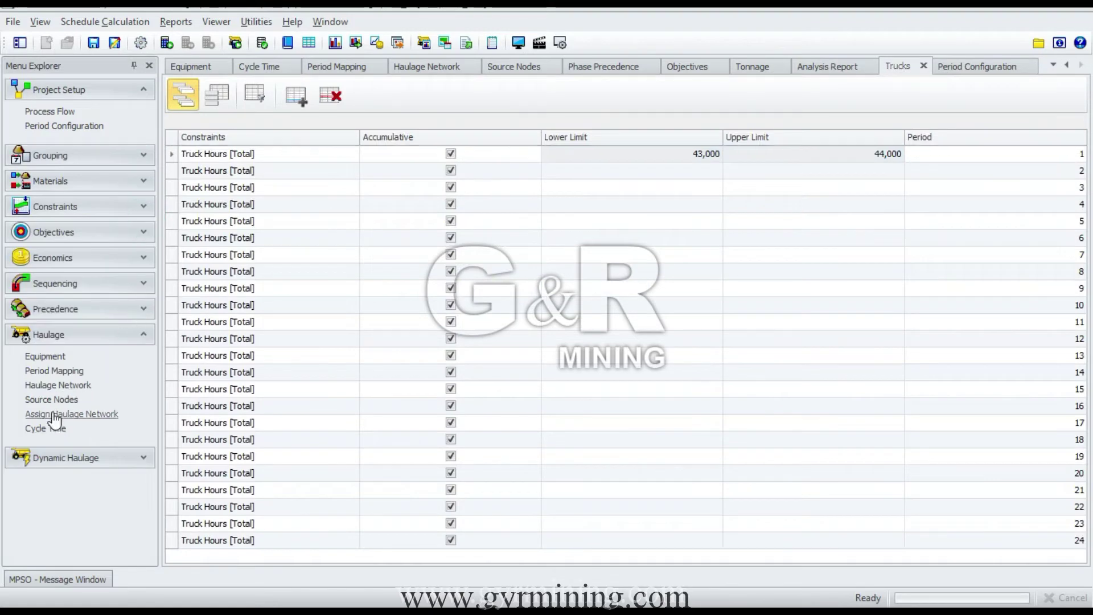
click(45, 356)
click(727, 158)
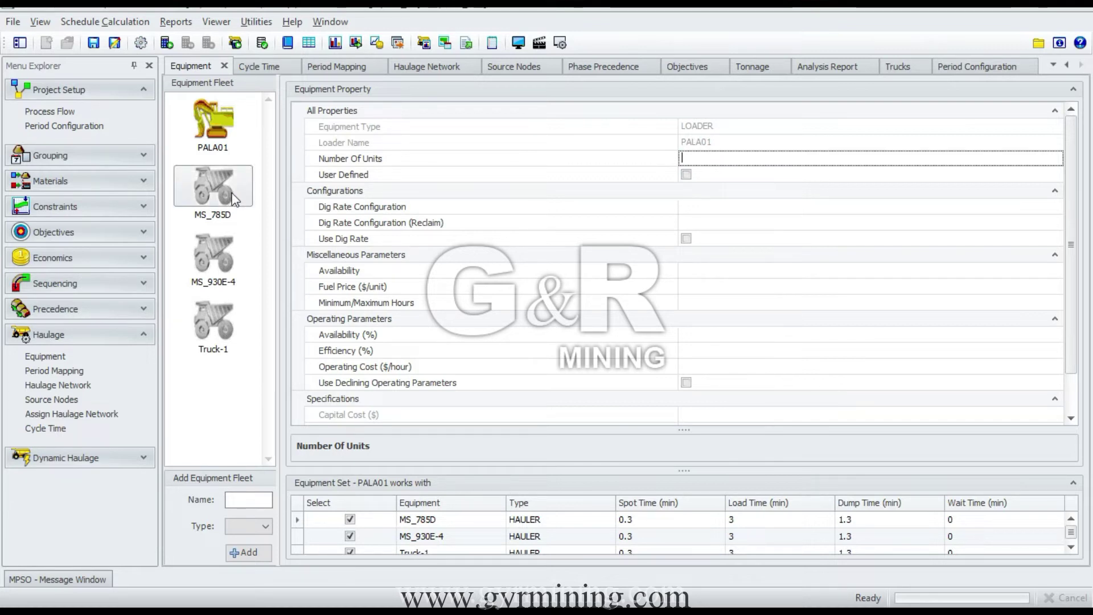
click(140, 335)
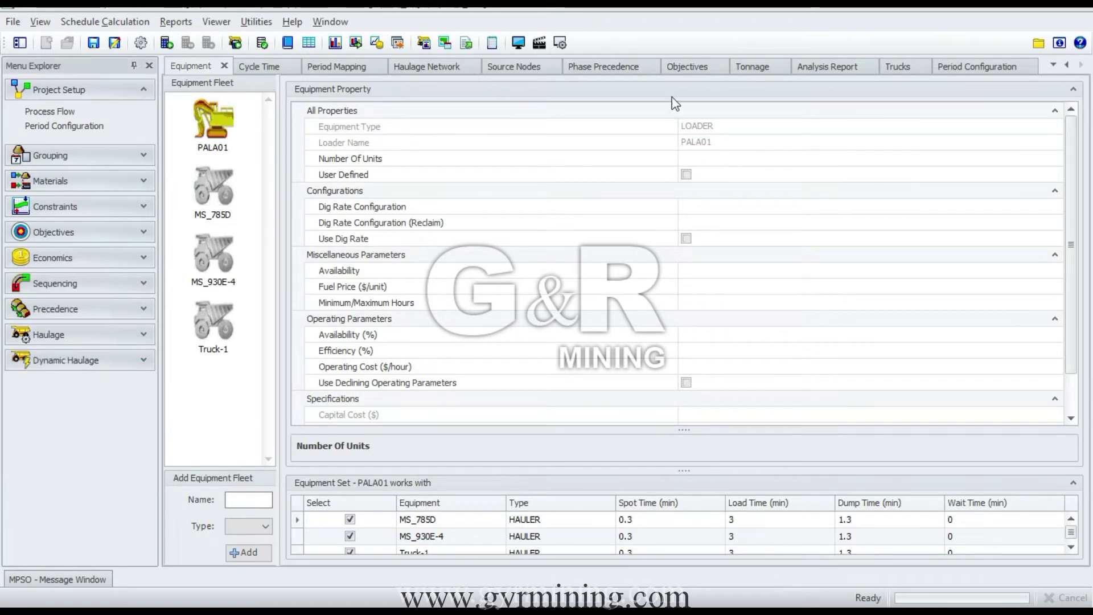
click(898, 67)
click(827, 66)
click(166, 43)
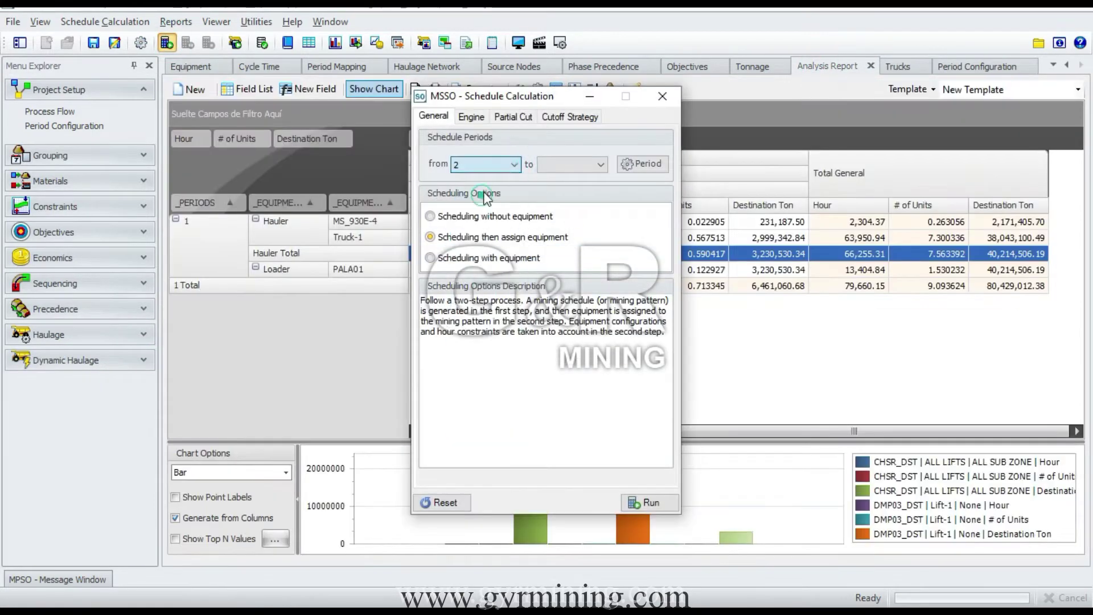
click(569, 165)
click(569, 182)
click(484, 257)
click(649, 502)
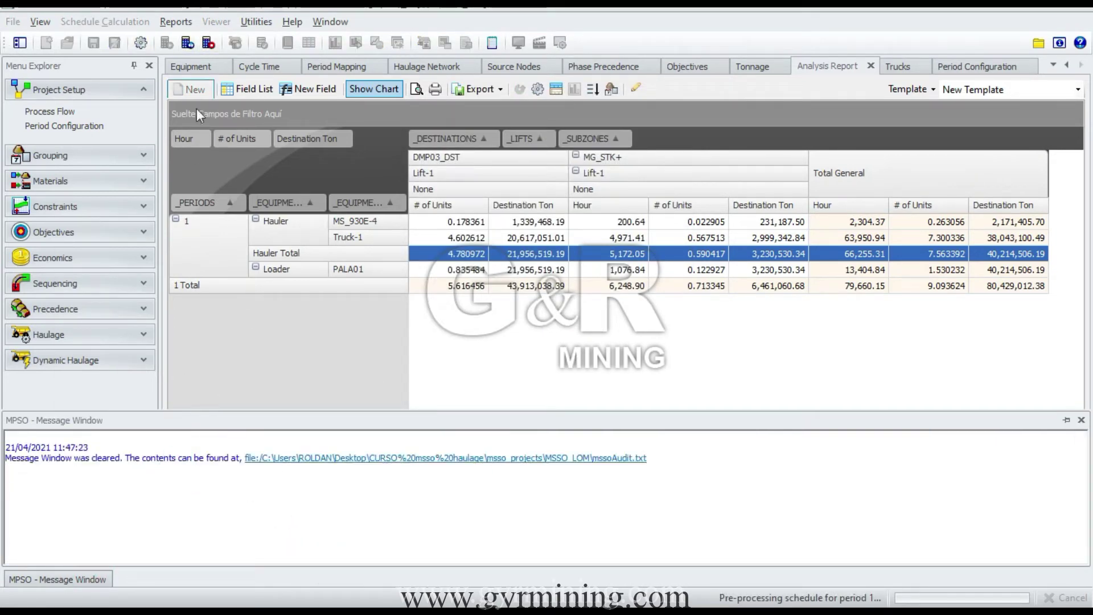
click(208, 42)
Calculate the schedule from period 1 to period 1 with the Scheduling with equipment option
click(167, 43)
click(563, 165)
click(563, 178)
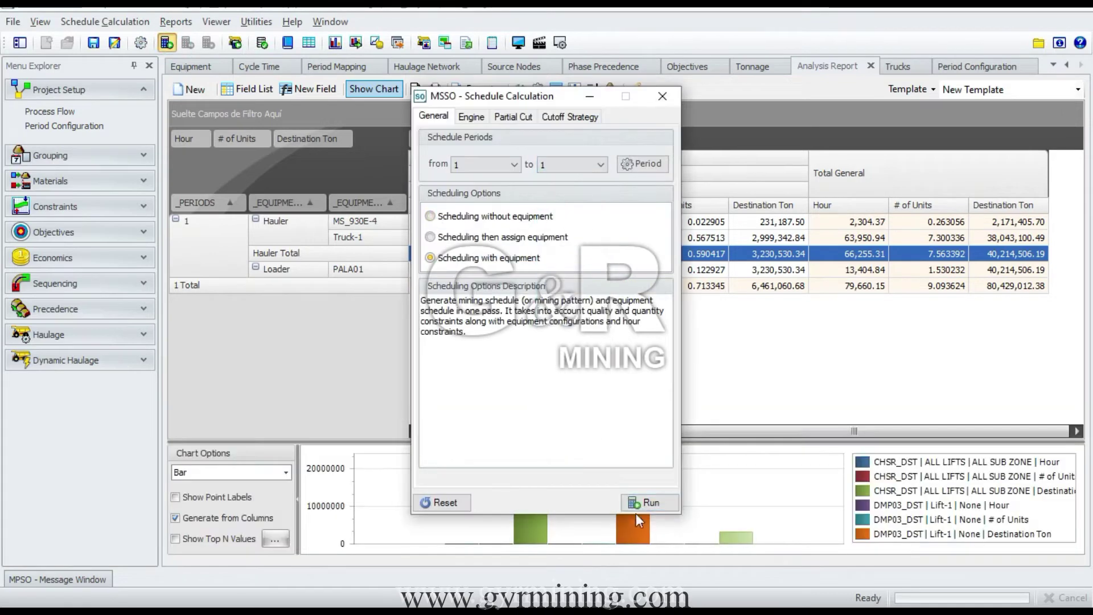
click(640, 507)
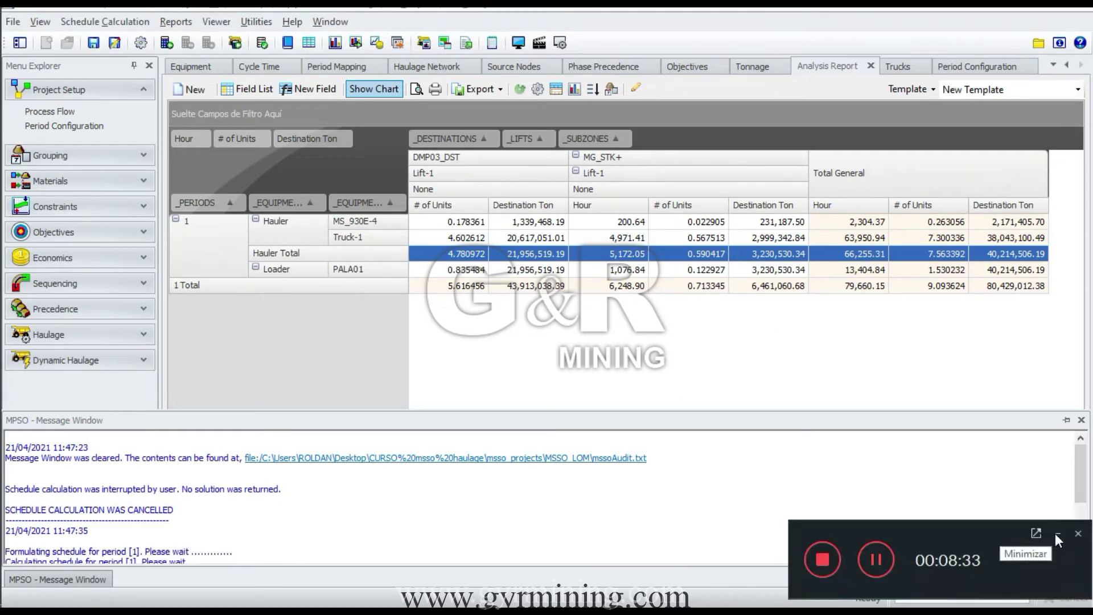
click(1054, 533)
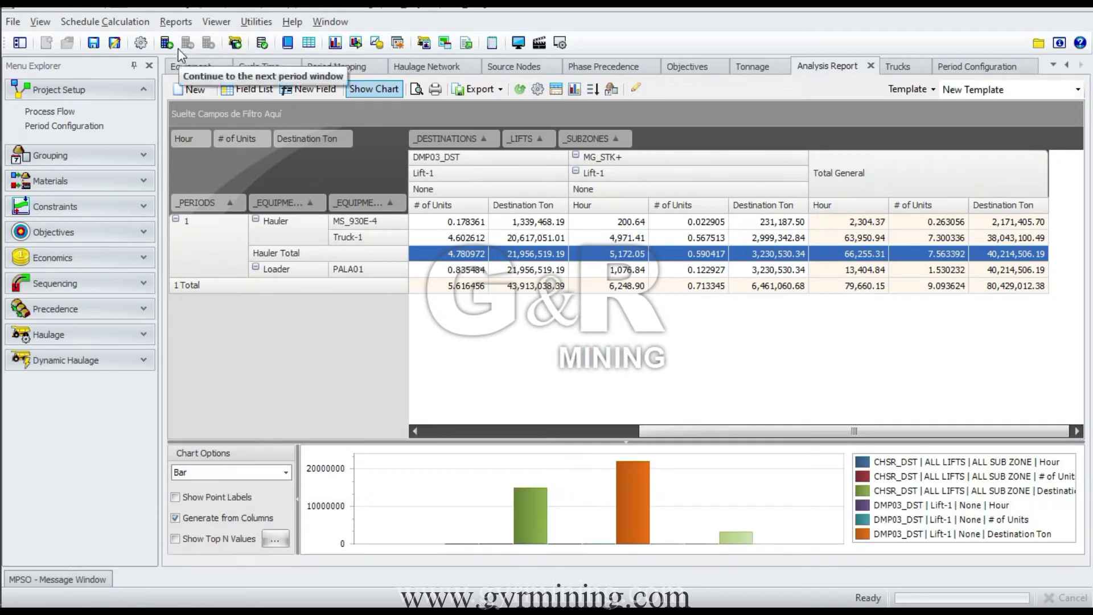
Refresh the Analysis Report and check the overall hours and number of units in the Hauler Total row
click(518, 90)
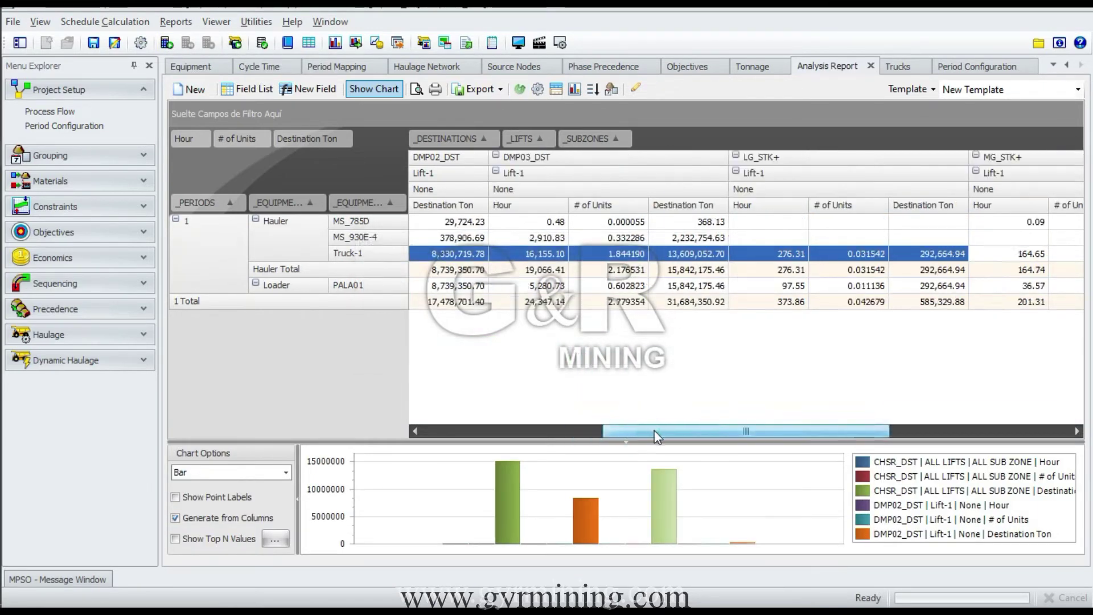
drag(639, 431, 857, 432)
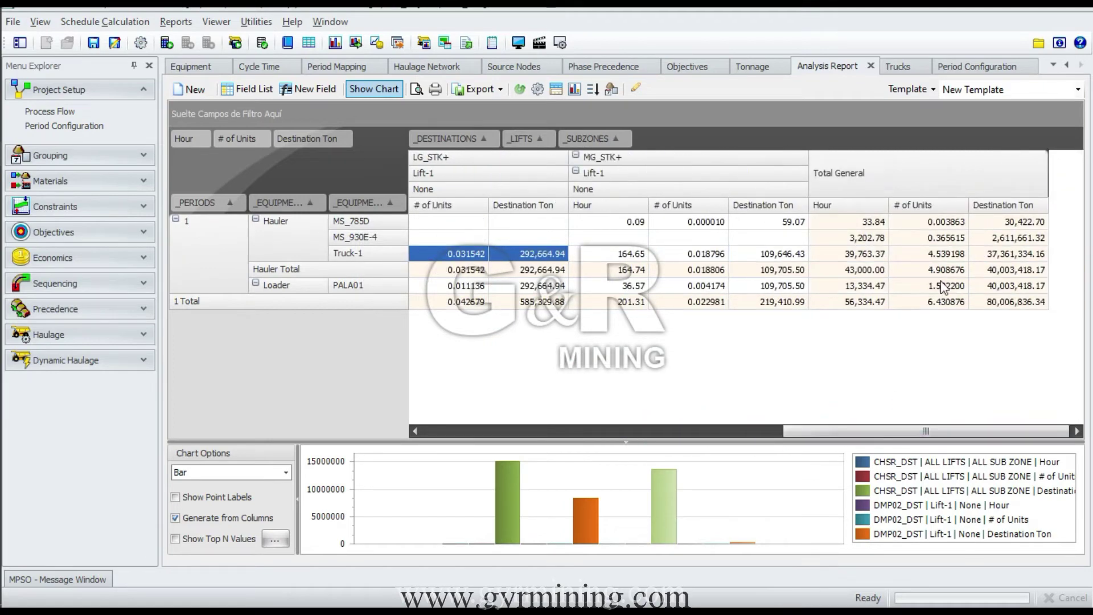
click(930, 271)
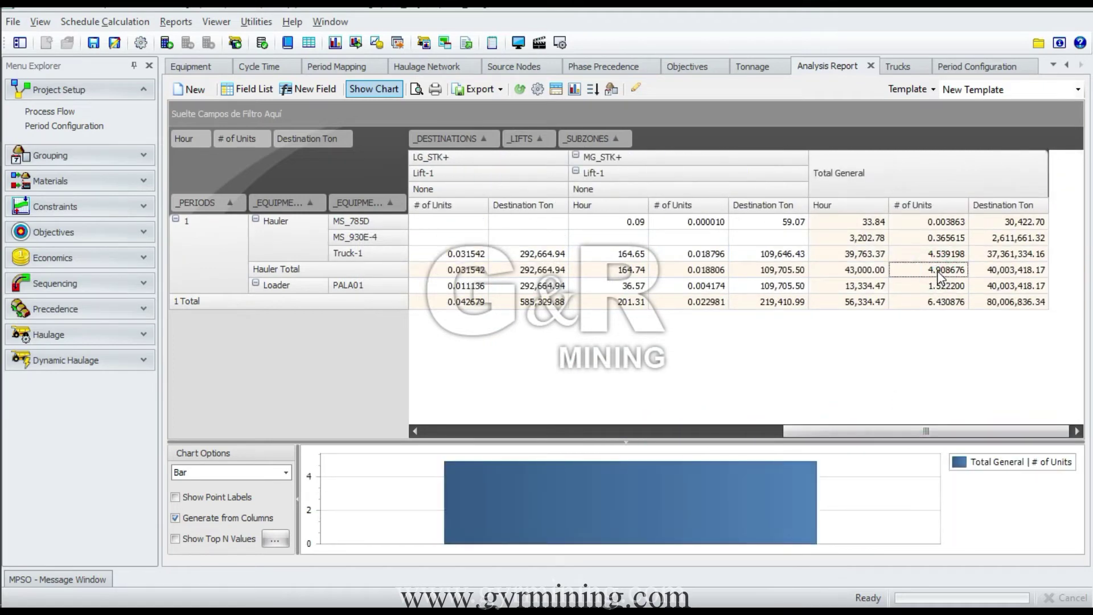
click(849, 272)
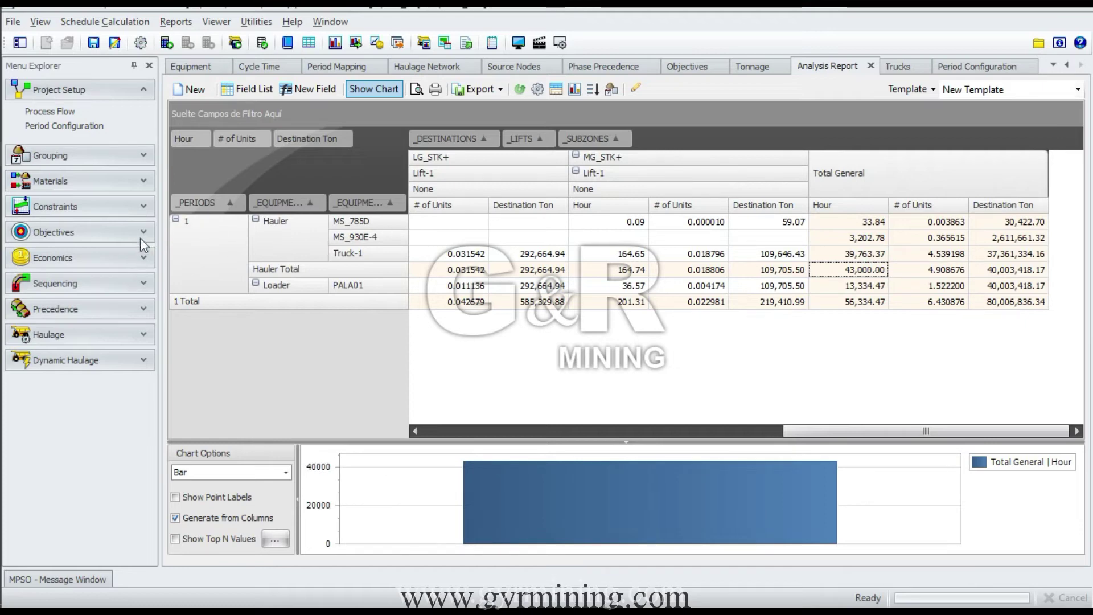
Recheck the truck hour constraints and examine the overall destination tonnage in the report's Hauler Total row
click(57, 207)
click(37, 369)
click(1006, 274)
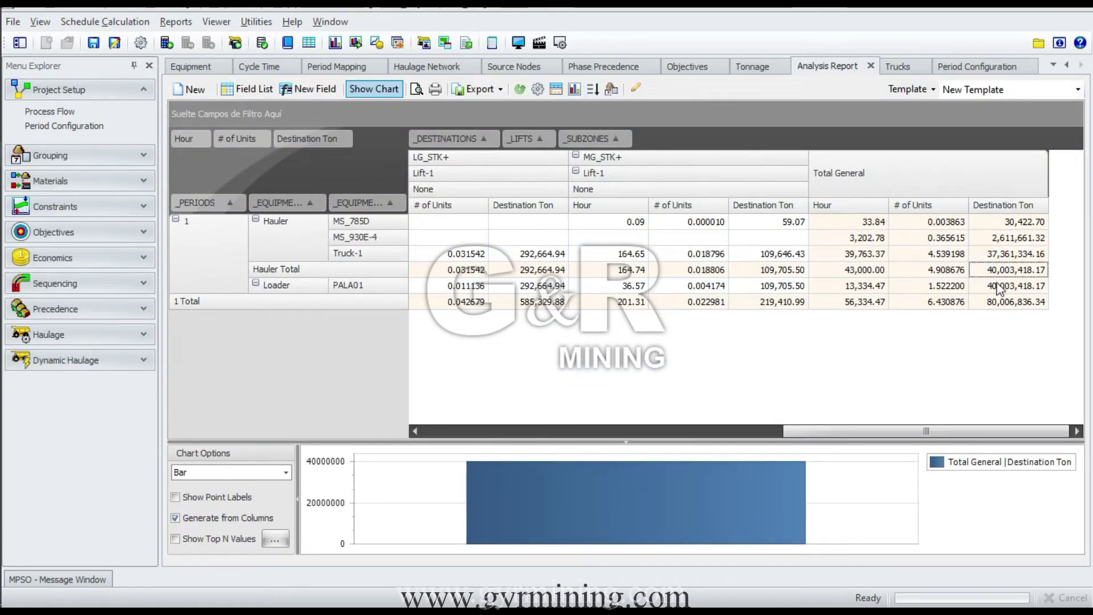
drag(831, 432, 899, 440)
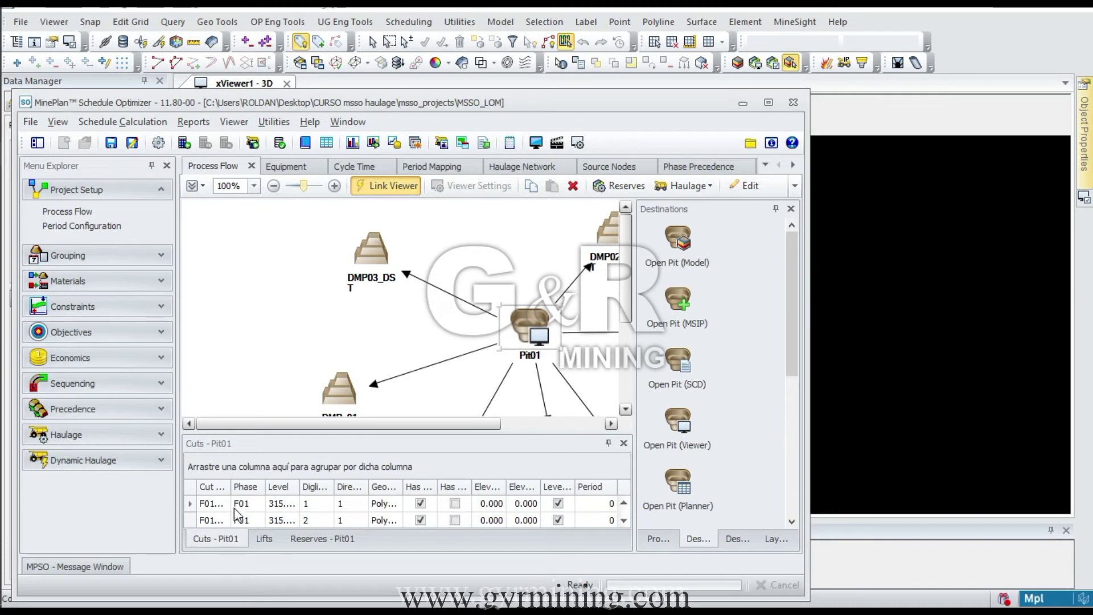
Switch to the MinePlan 3D viewer and examine the pit cuts, dumps and haul routes in a north-up plan view
scroll(948, 317, down, 2)
scroll(948, 316, down, 2)
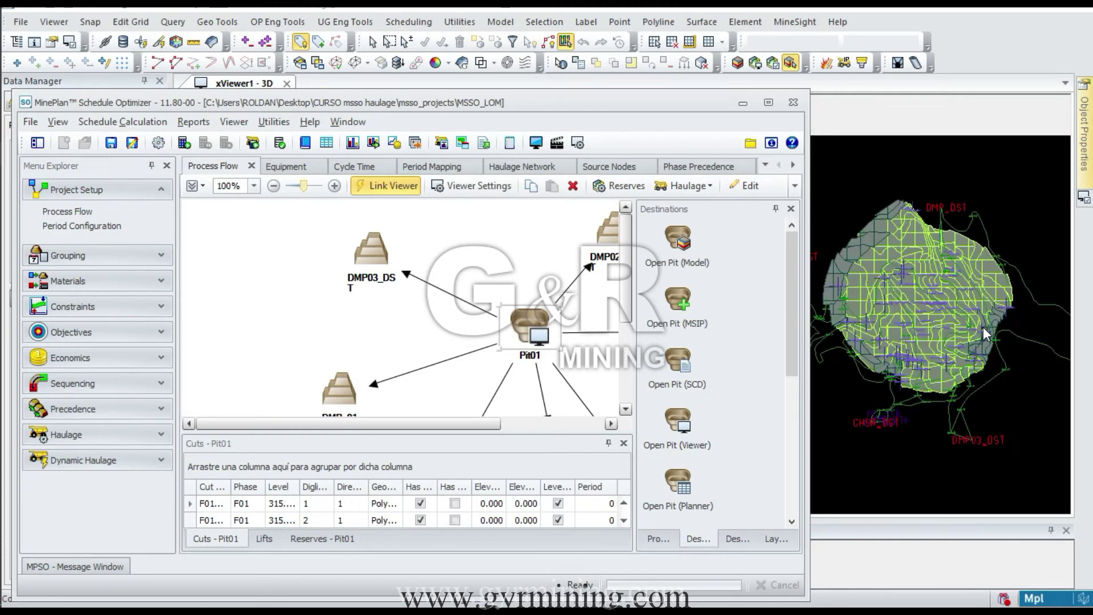
scroll(918, 316, up, 2)
drag(918, 315, 433, 239)
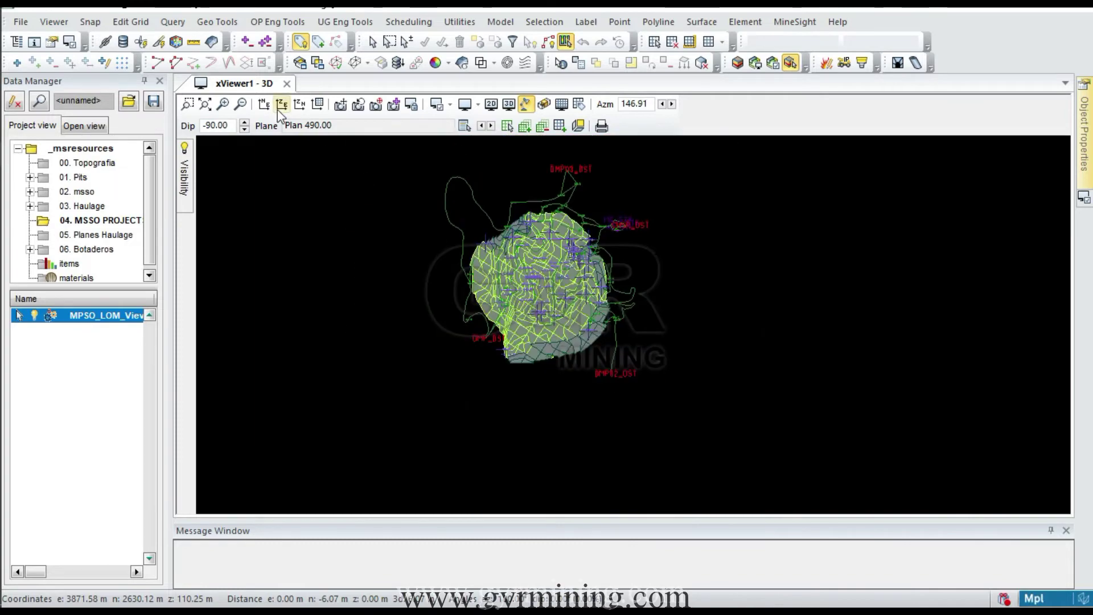
click(281, 105)
scroll(591, 238, up, 8)
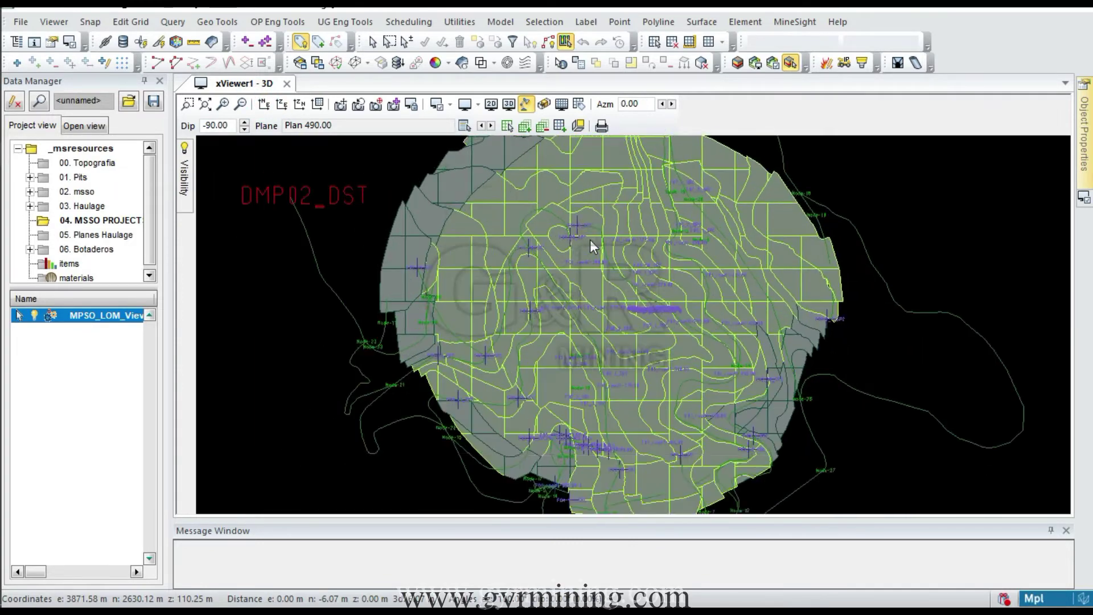
scroll(568, 301, down, 4)
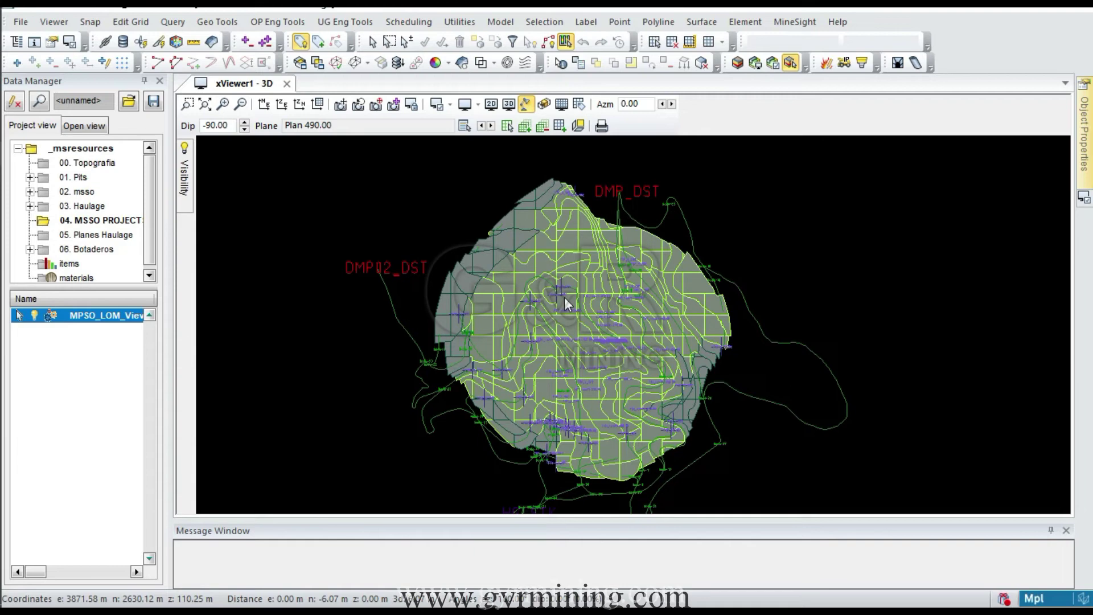
Return to MinePlan Schedule Optimizer and review the period 1 limits of the Tonnage and Trucks constraints
mouse_move(29, 153)
click(154, 200)
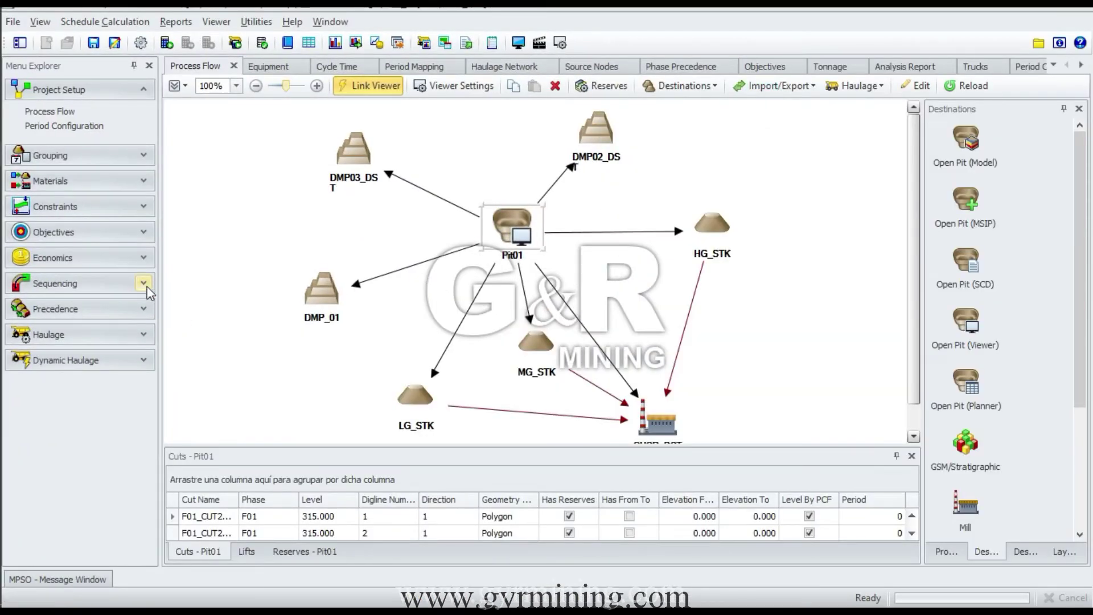
click(144, 206)
click(41, 239)
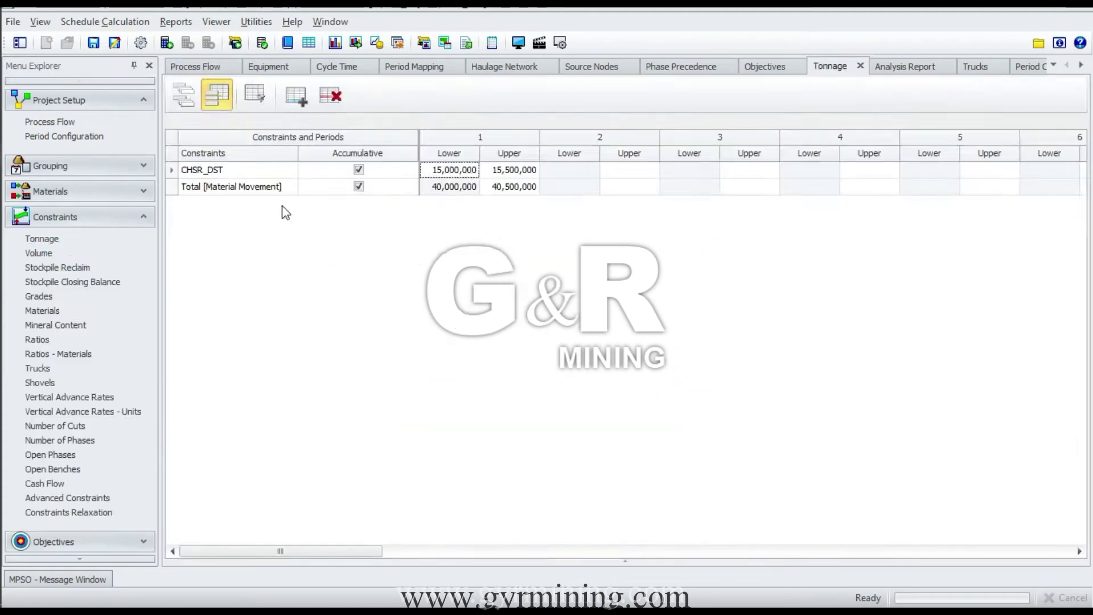
click(38, 369)
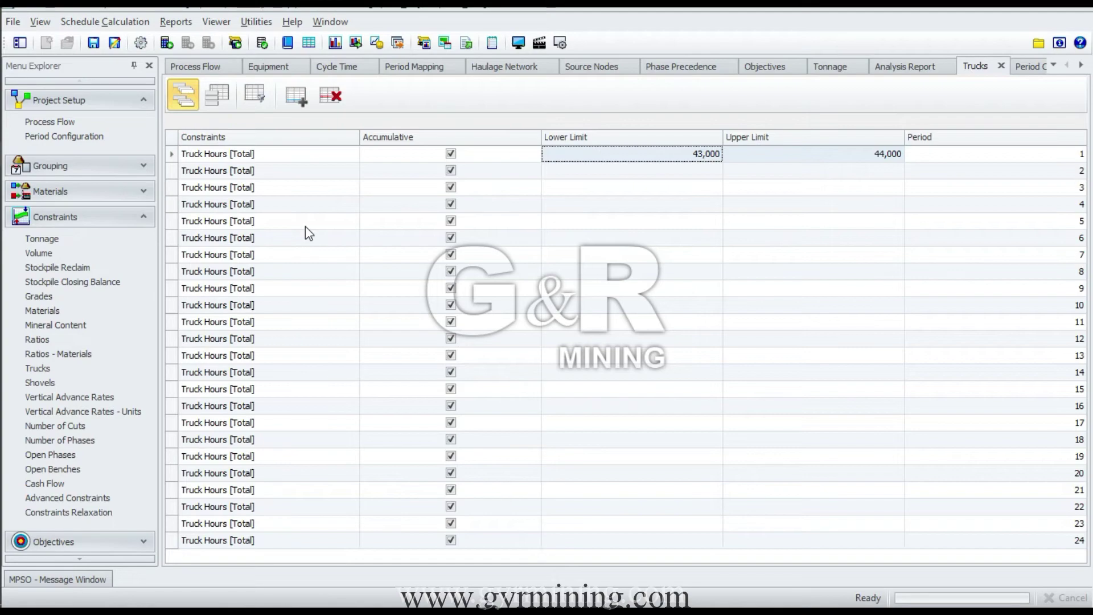
Examine the pit and its haul routes to the dumps in the 3D viewer, and bring Schedule Optimizer back alongside it
drag(556, 9, 491, 374)
scroll(538, 247, down, 4)
scroll(516, 260, up, 3)
click(865, 379)
scroll(548, 231, up, 4)
scroll(468, 259, down, 3)
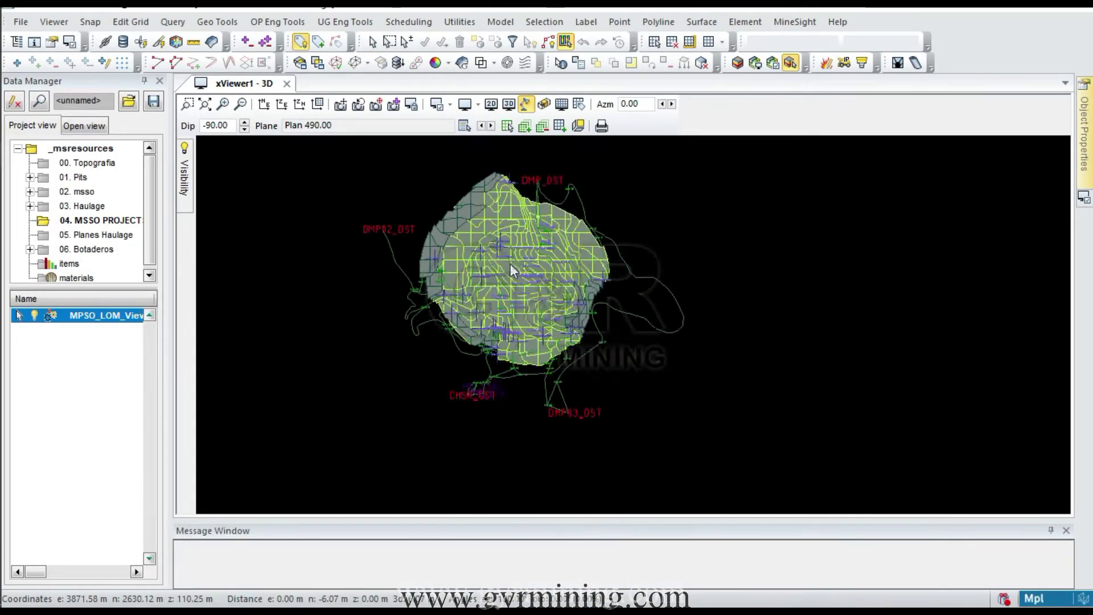
scroll(510, 264, up, 3)
scroll(556, 301, down, 4)
scroll(609, 297, up, 4)
drag(610, 297, 529, 353)
mouse_move(31, 154)
click(83, 183)
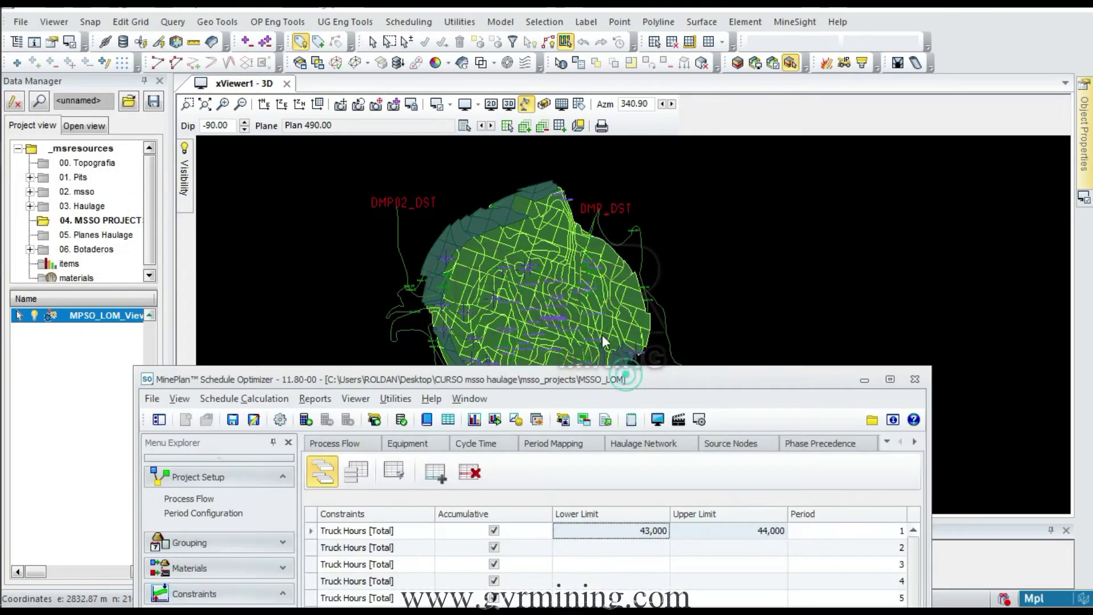
scroll(933, 279, down, 5)
scroll(910, 276, up, 3)
Open the process flow for editing in the maximized Schedule Optimizer and enlarge the Pit01 cuts table
click(84, 160)
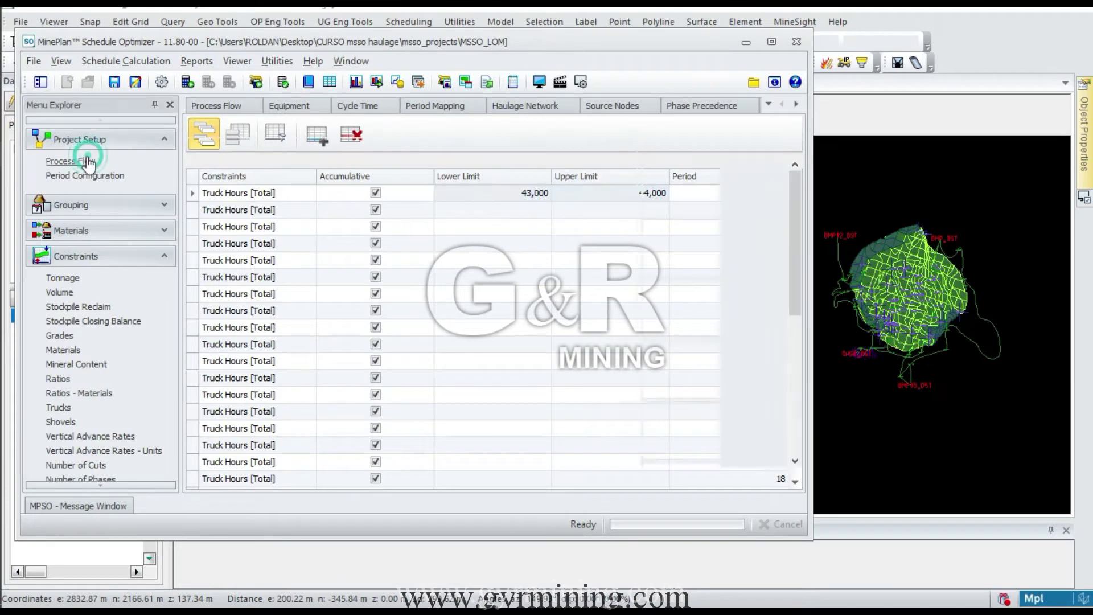
click(772, 42)
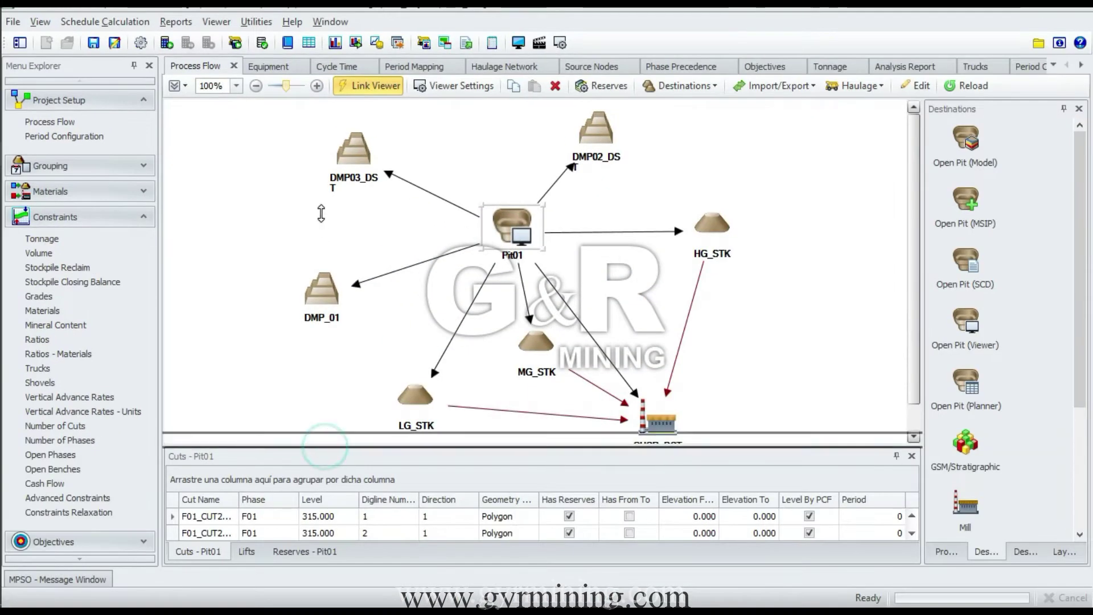
click(914, 85)
click(595, 136)
Filter the Pit01 cuts table to phase F01 and look through the filtered cuts
click(292, 264)
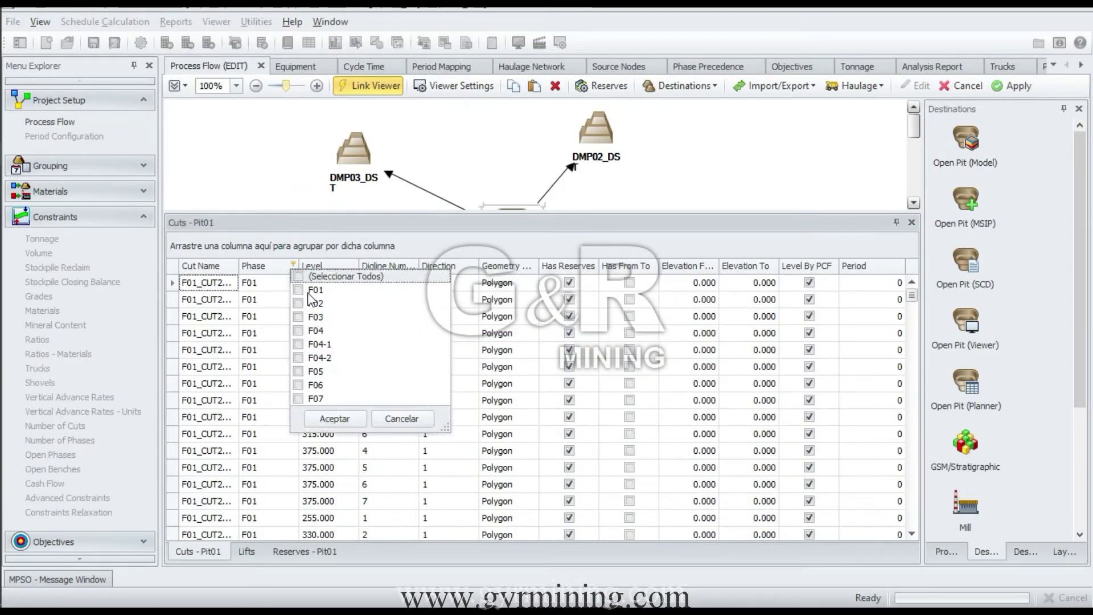
click(299, 291)
click(343, 415)
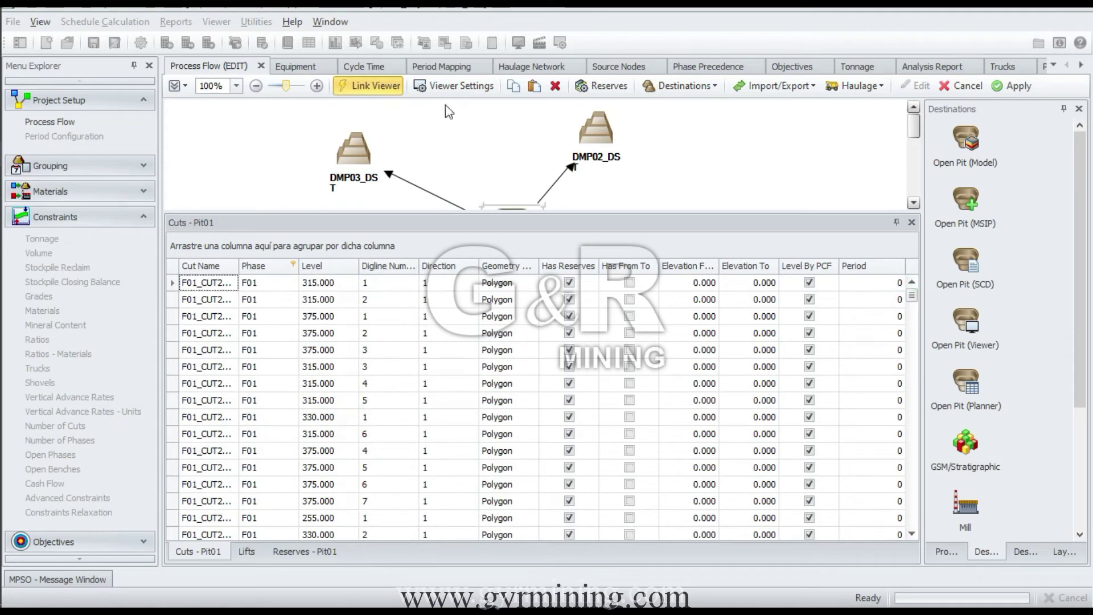
click(293, 265)
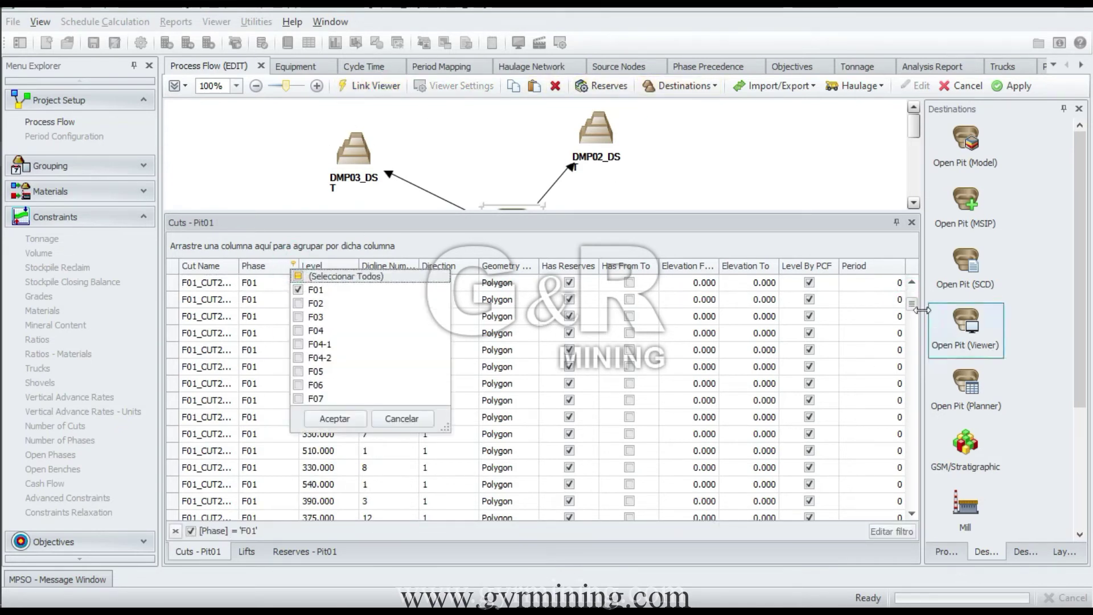
mouse_move(912, 304)
mouse_down()
mouse_move(911, 503)
mouse_move(911, 293)
mouse_up()
Change the phase filter of the Pit01 cuts to F02, F03, F04, F04-1, F04-2, F05, F06 and F07
click(293, 265)
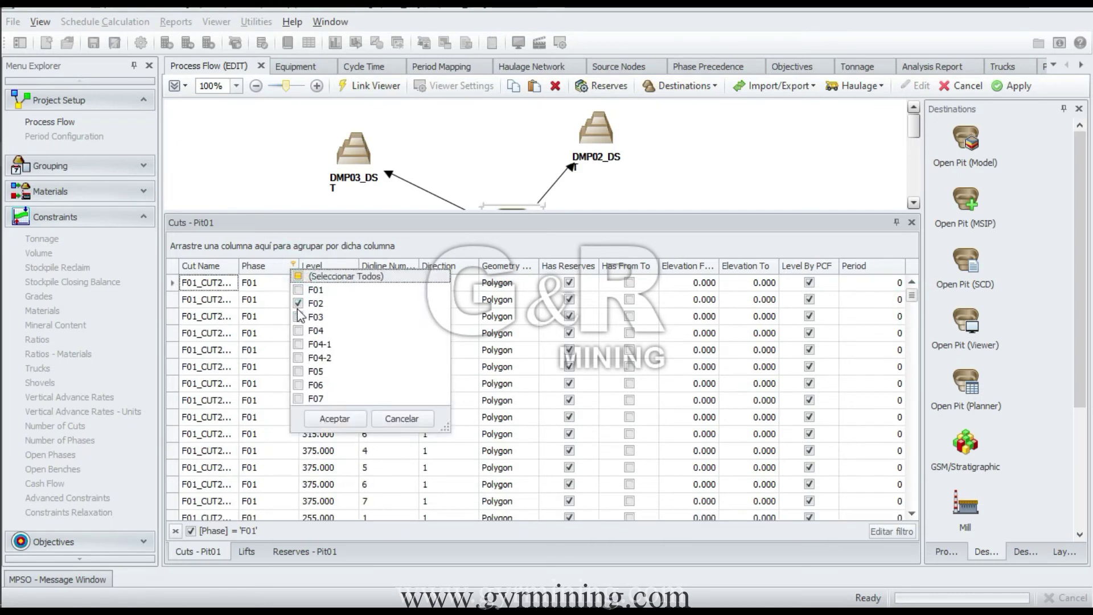
click(297, 317)
click(298, 330)
click(298, 344)
click(298, 357)
click(298, 372)
click(298, 385)
click(298, 399)
click(334, 419)
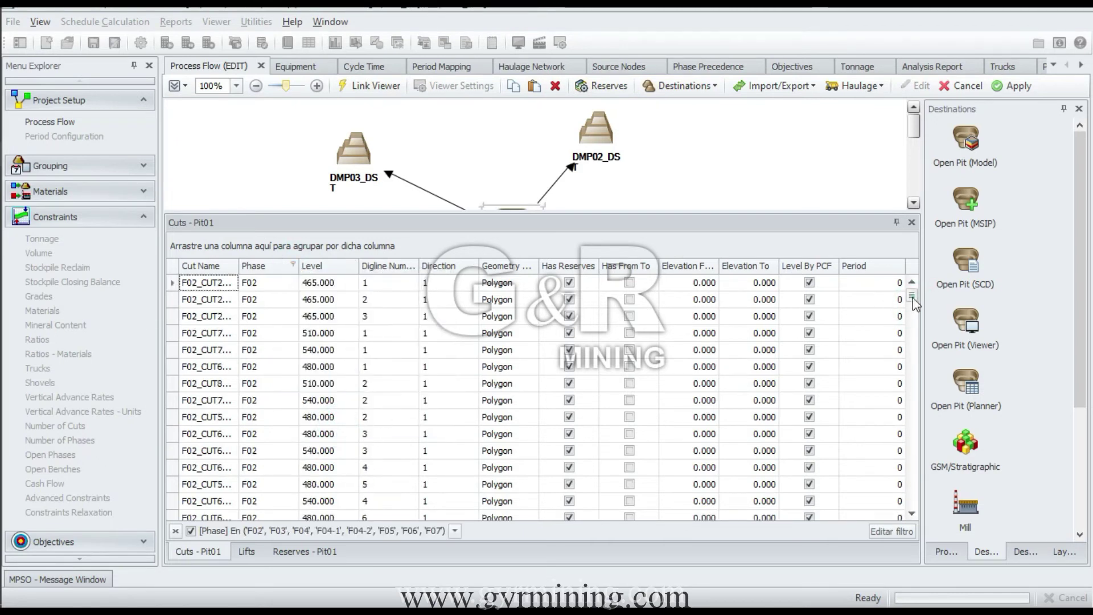
Clear the phase filter and filter the Pit01 cuts again to every phase from F02 to F07, leaving out F01
click(175, 531)
click(293, 265)
click(297, 303)
click(298, 316)
click(298, 331)
click(298, 344)
click(298, 358)
click(298, 371)
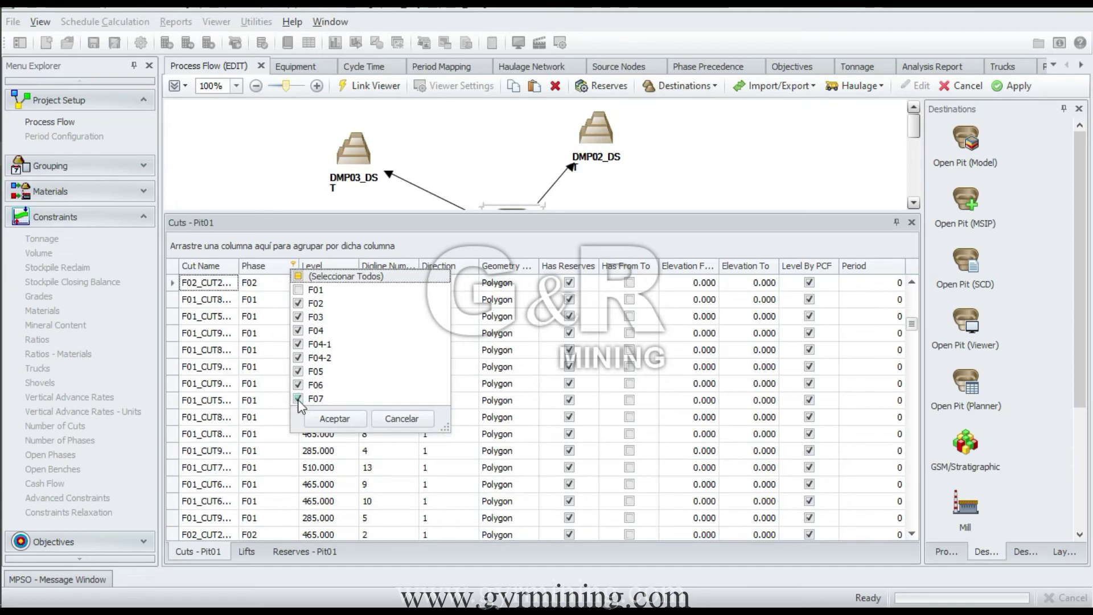
click(335, 418)
drag(913, 297, 908, 477)
Delete all the filtered cuts of phases F02 to F07 from Pit01 and clear the phase filter
right_click(169, 311)
click(221, 383)
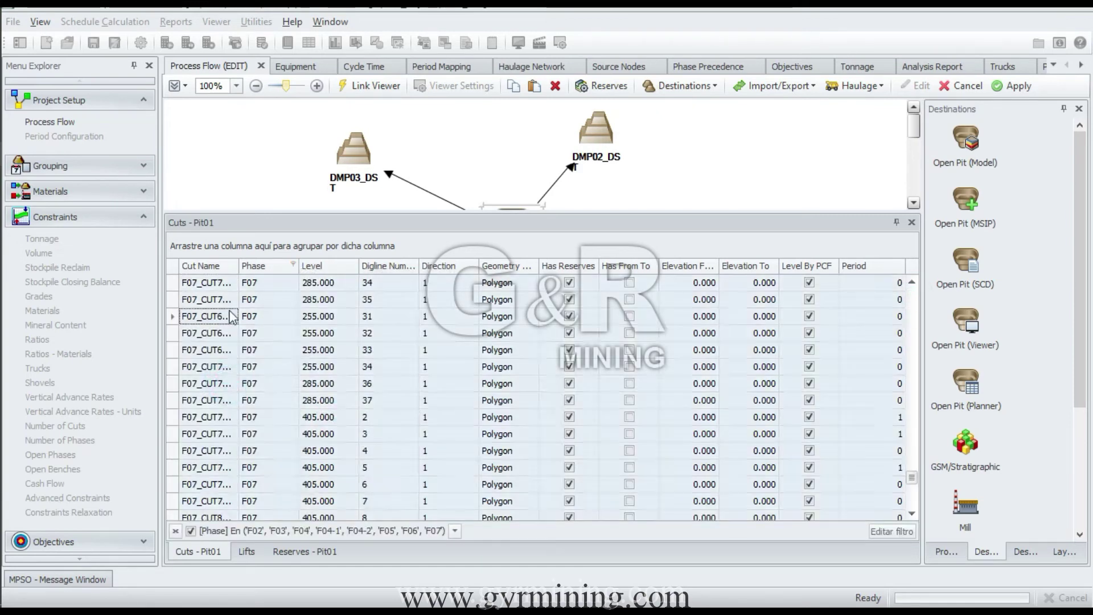
right_click(191, 311)
click(215, 393)
click(175, 531)
Look through the remaining Pit01 cuts to the end of the table and apply the process flow changes
drag(914, 297, 912, 521)
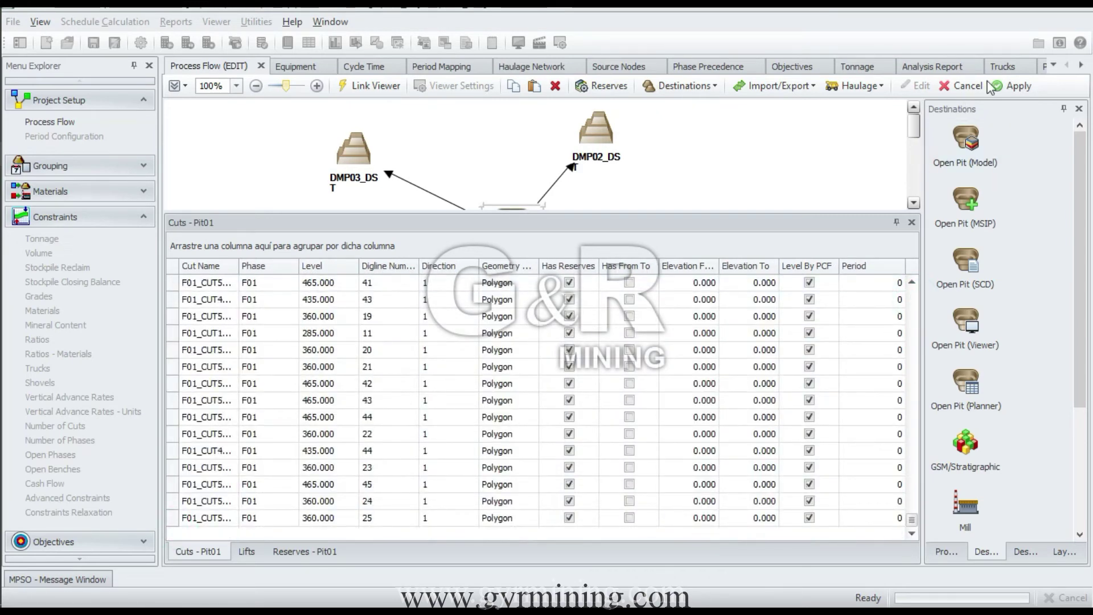
click(990, 82)
key(Return)
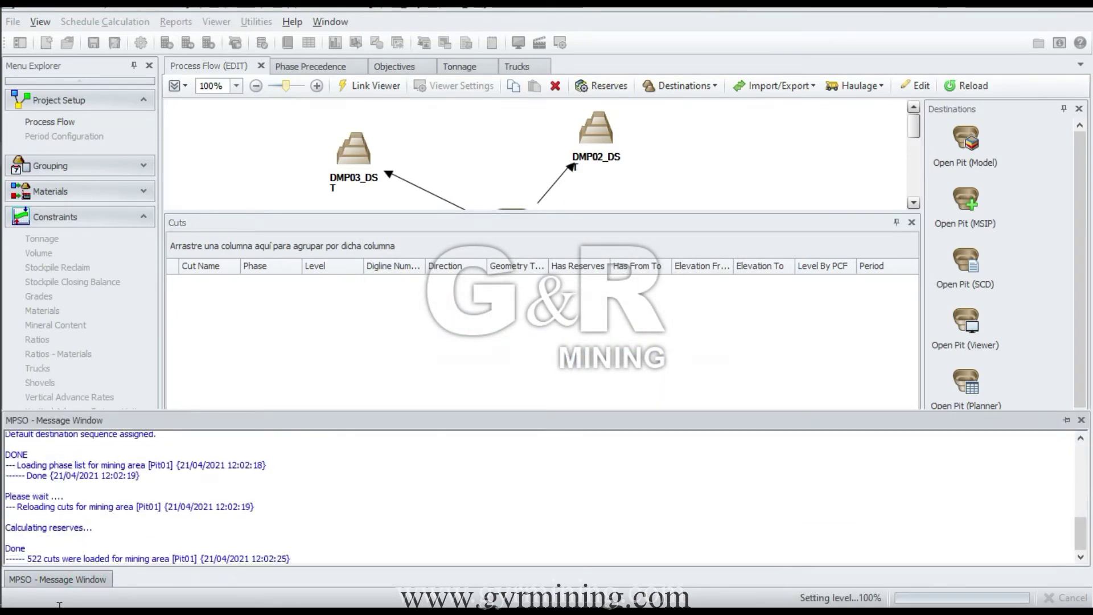
Restore the window over the 3D viewer, link the process flow to the viewer, and view the Pit01 cuts up close with their haul routes
drag(538, 10, 572, 242)
drag(565, 334, 549, 544)
click(709, 441)
drag(683, 234, 490, 24)
click(361, 88)
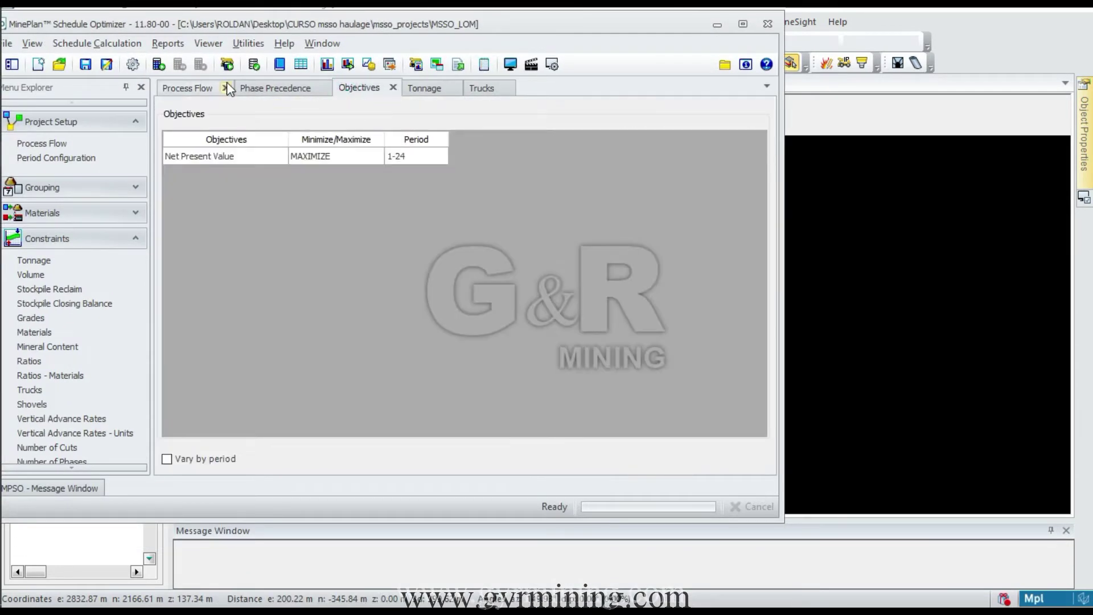
click(202, 90)
click(342, 105)
drag(621, 25, 611, 49)
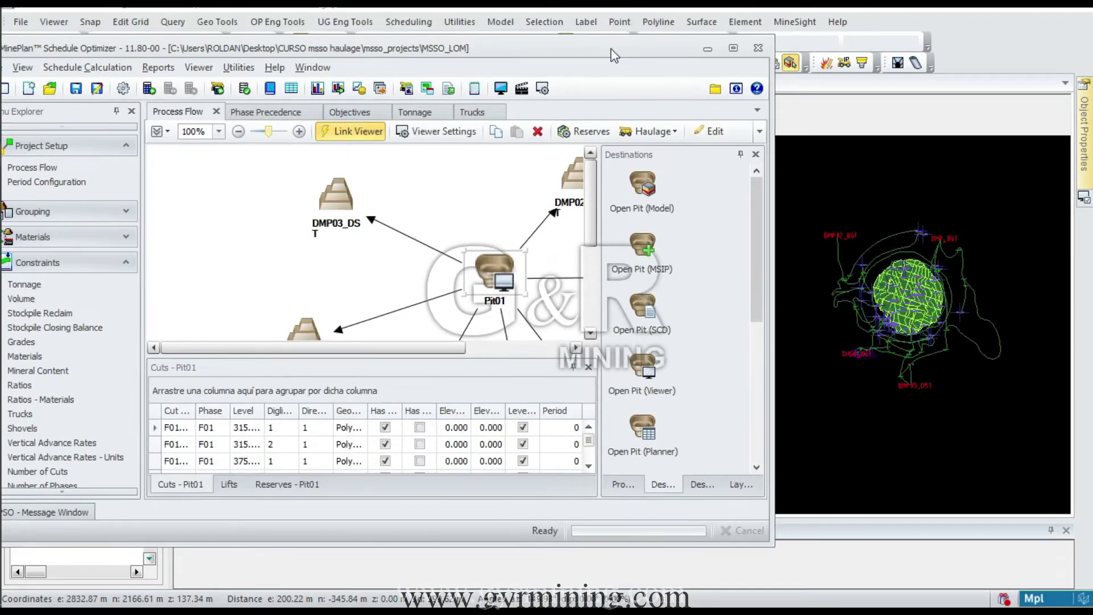
scroll(912, 293, up, 3)
drag(309, 49, 367, 40)
Open the haulage cycle times and calculate them for the cuts and in-lift routes
click(161, 84)
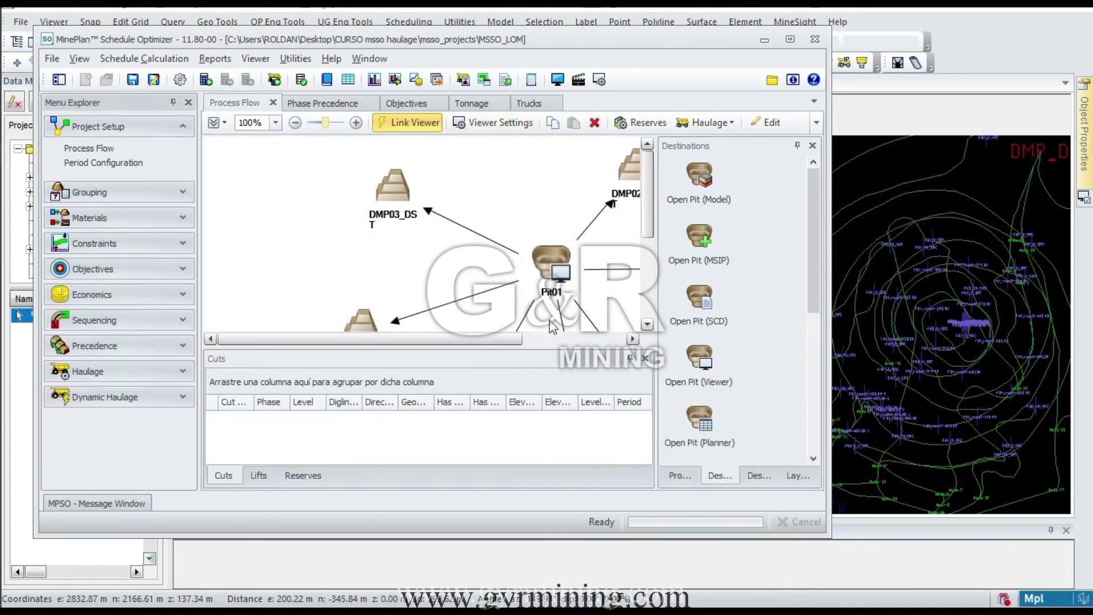
click(183, 370)
click(85, 464)
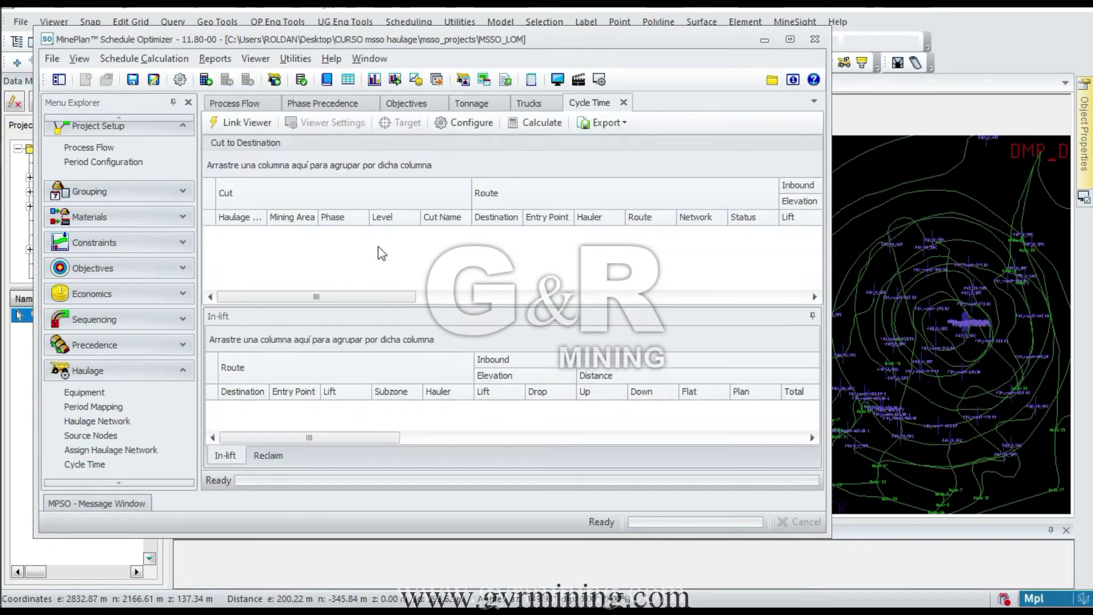
click(542, 123)
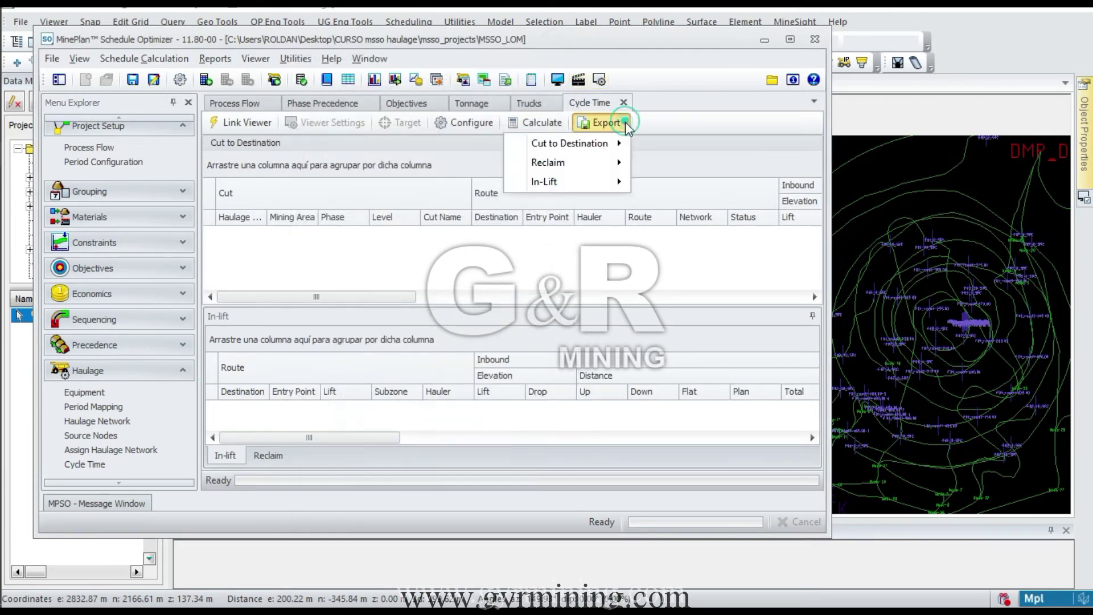
click(542, 122)
click(458, 506)
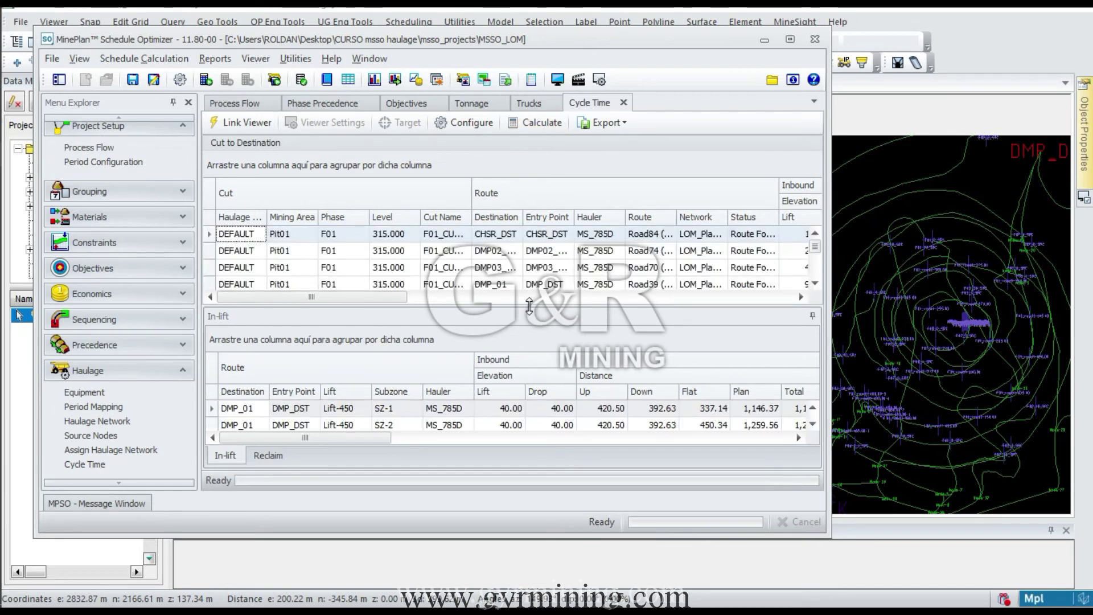
Review the haulage equipment fleet and the haulers that work with PALA01
click(101, 395)
scroll(299, 342, down, 2)
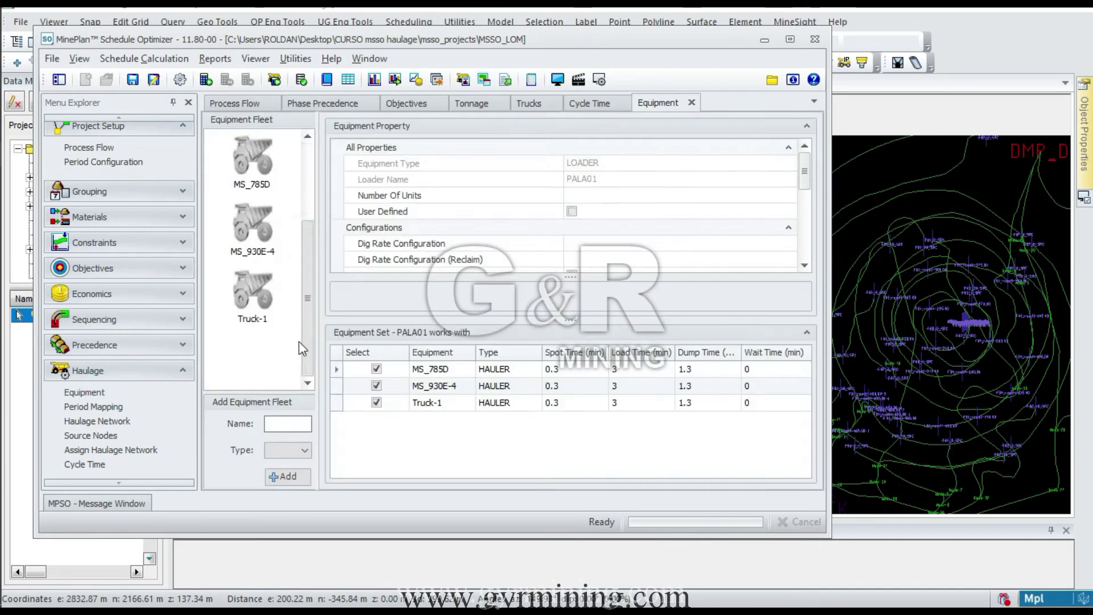
scroll(238, 349, up, 2)
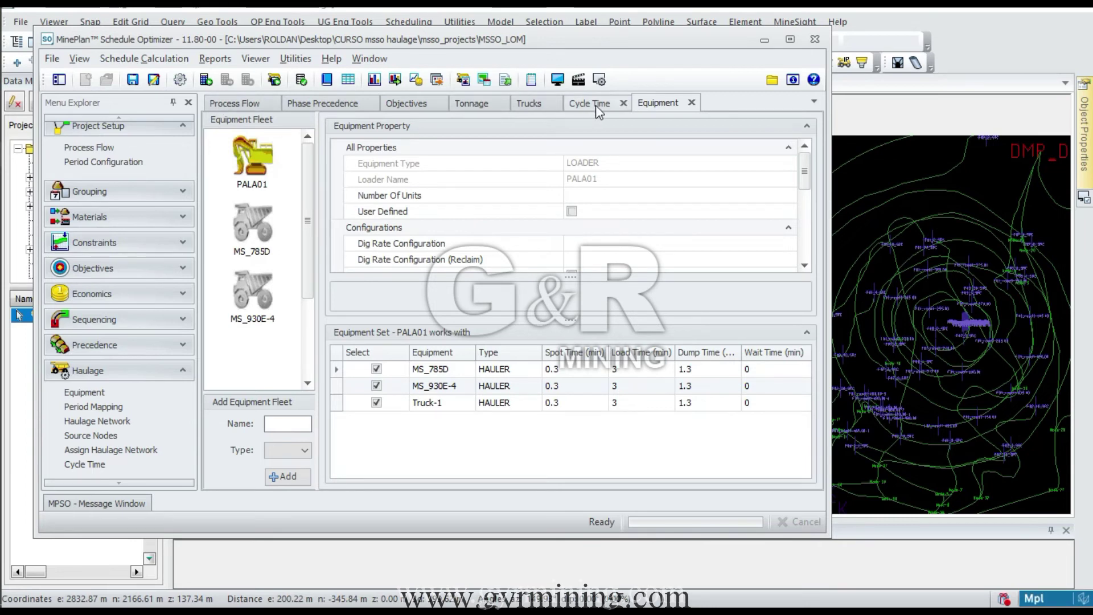
Attempt a schedule calculation, apply the Pit01 phase precedence with precedence, digline and direction recalculation, and maximize the window
click(206, 79)
click(649, 364)
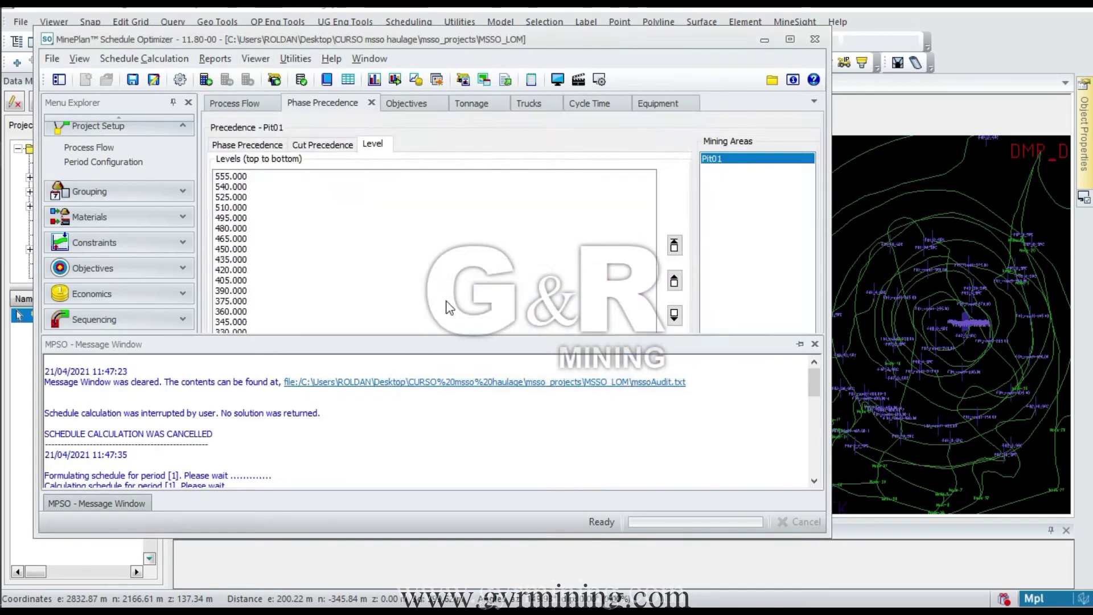
click(247, 146)
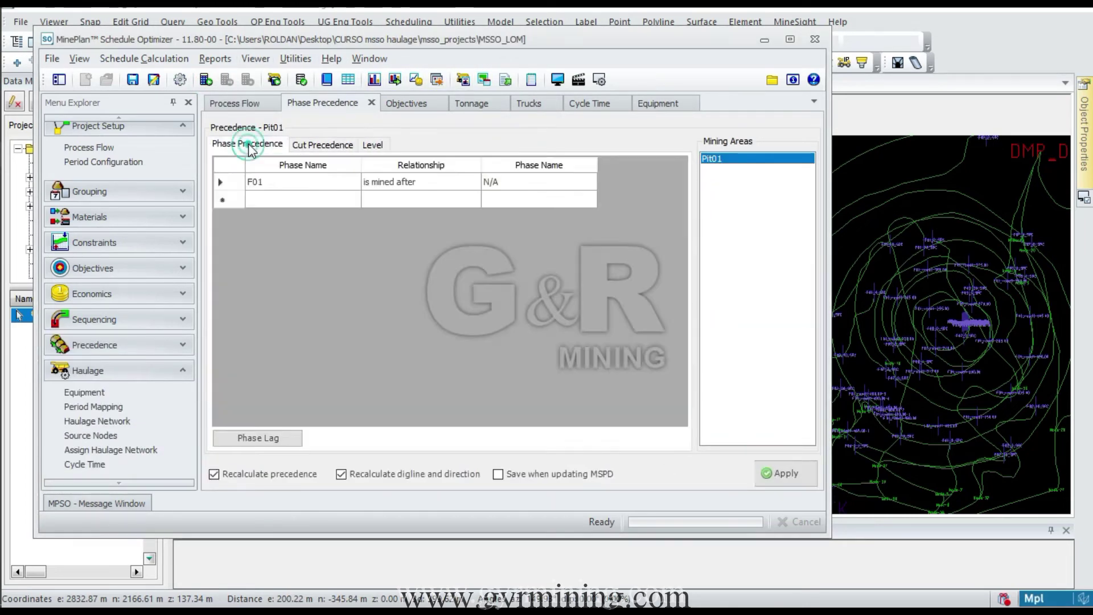
click(768, 473)
click(789, 40)
Clear the message log, recalculate the Pit01 precedence, digline and direction, and read the resulting messages
click(91, 580)
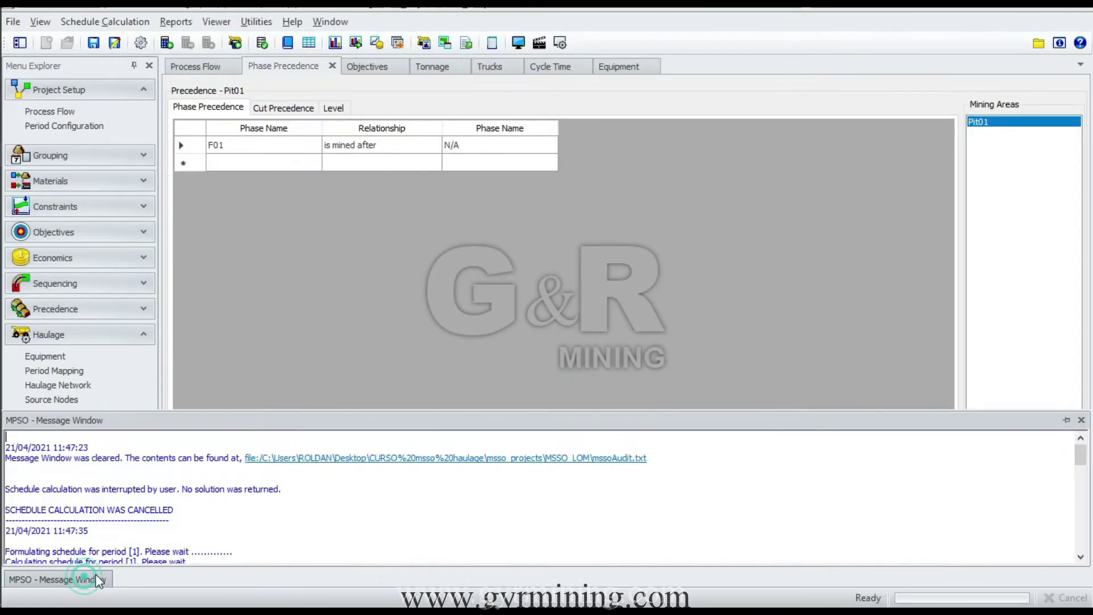
right_click(264, 507)
click(299, 592)
right_click(234, 468)
click(273, 537)
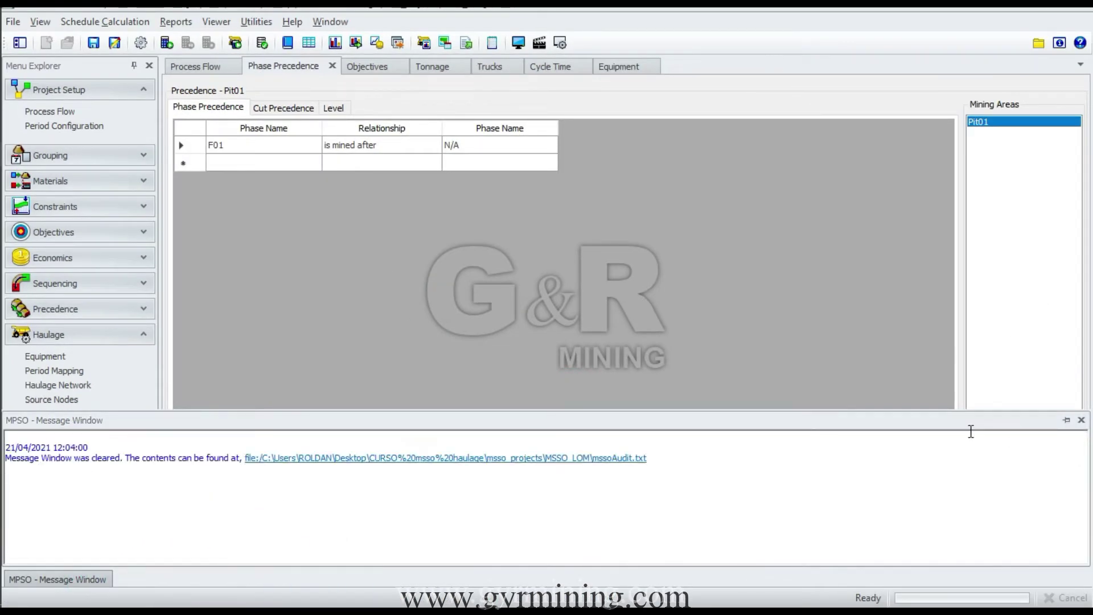
click(1044, 480)
click(77, 580)
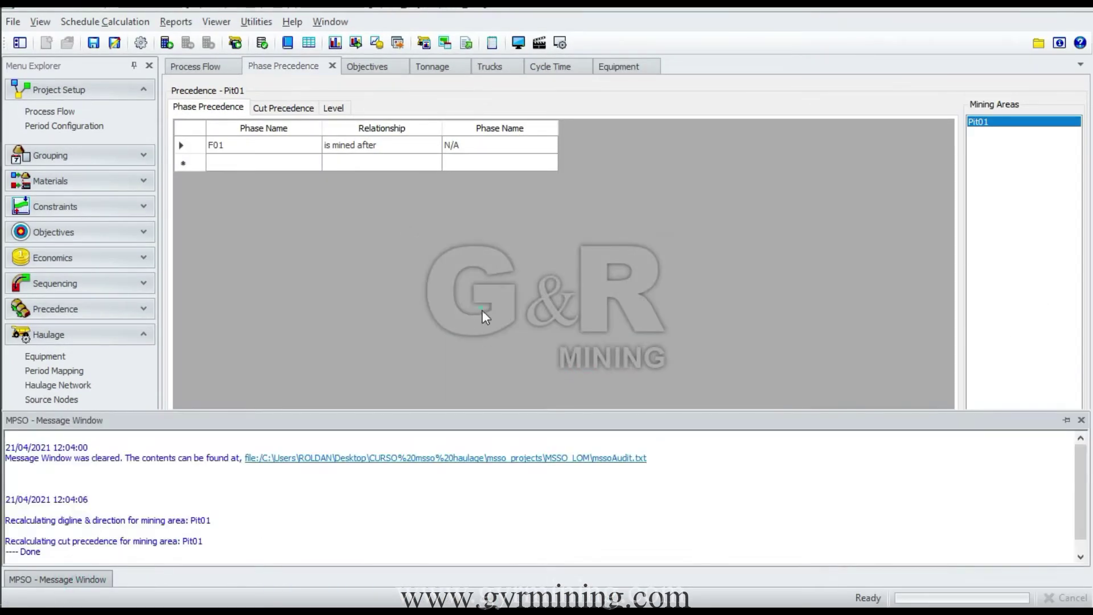
click(168, 43)
click(557, 163)
click(551, 180)
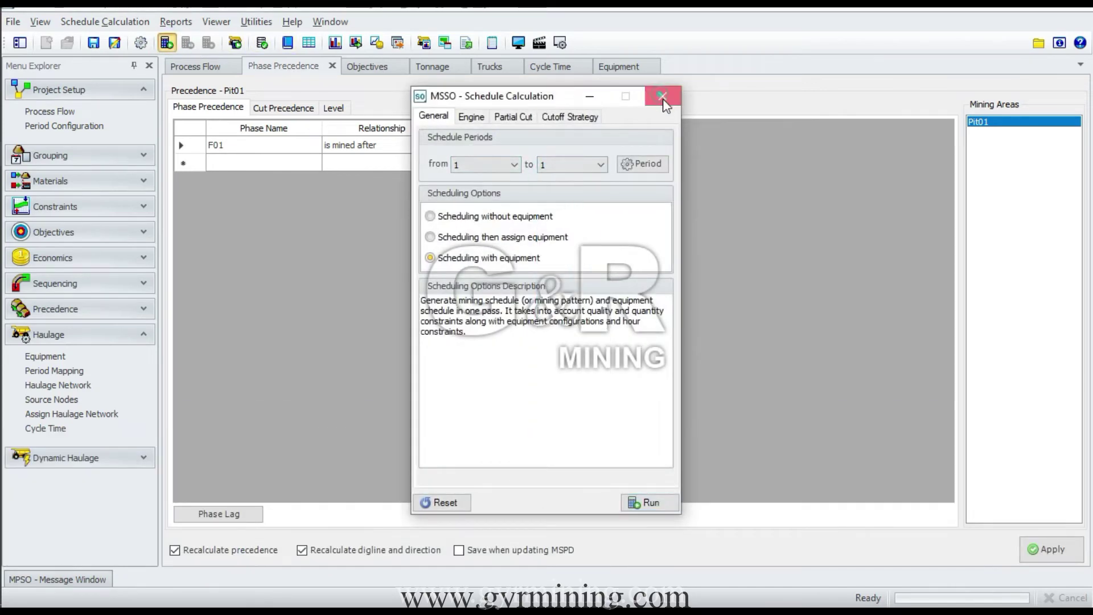
click(663, 99)
Review the period 1 lower and upper limits in the Tonnage and Trucks constraints
click(142, 206)
click(46, 239)
click(142, 211)
click(144, 210)
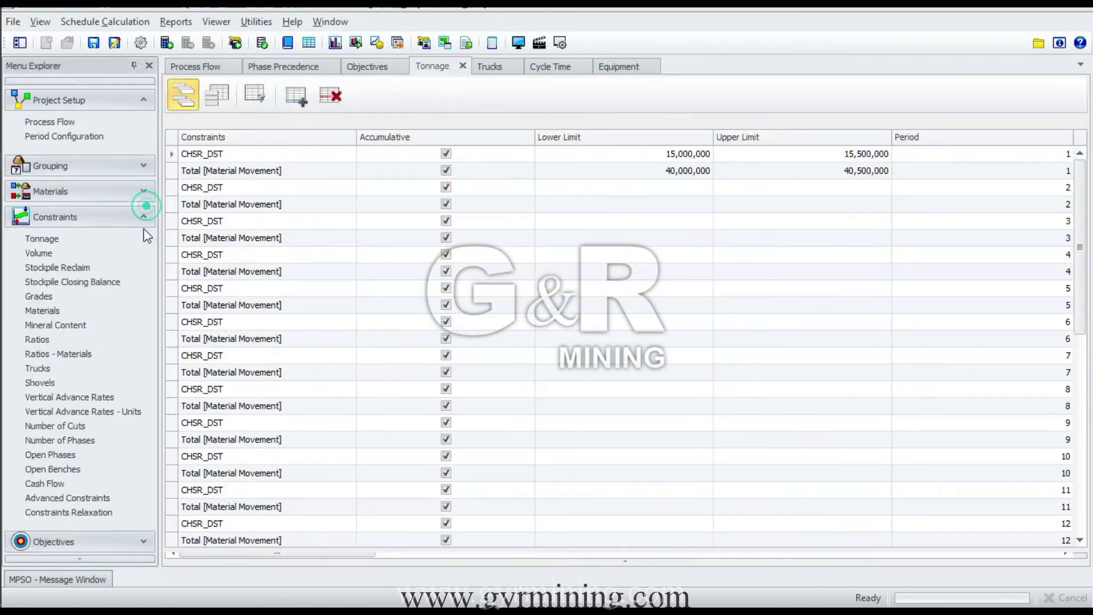
scroll(114, 239, down, 5)
scroll(86, 248, up, 4)
click(43, 332)
click(143, 182)
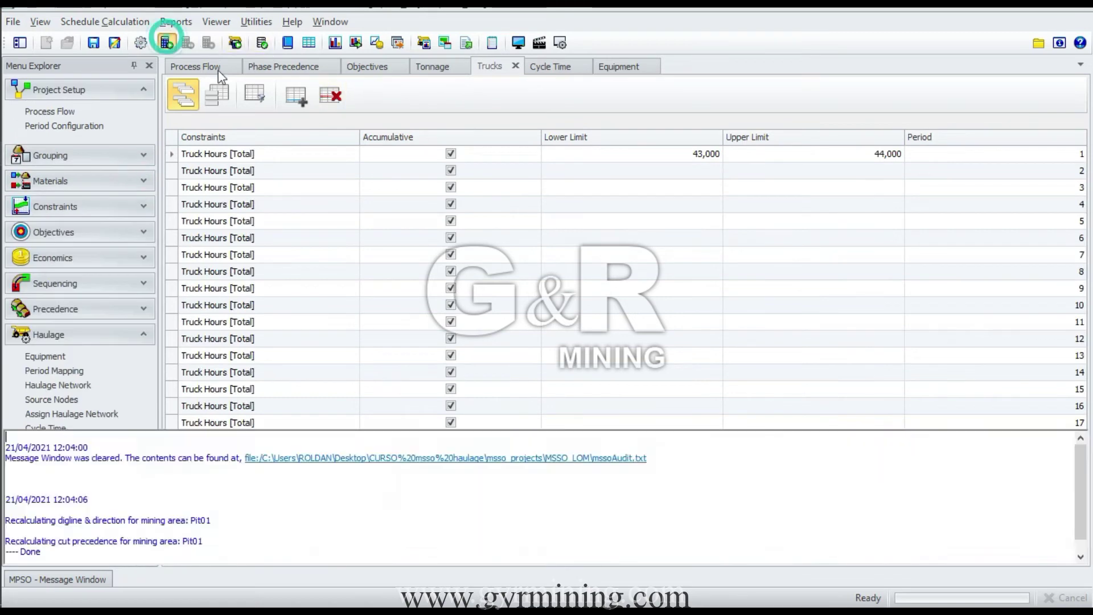
Run the schedule calculation with equipment for period 1 and check the Tonnage constraints and the message log
click(166, 43)
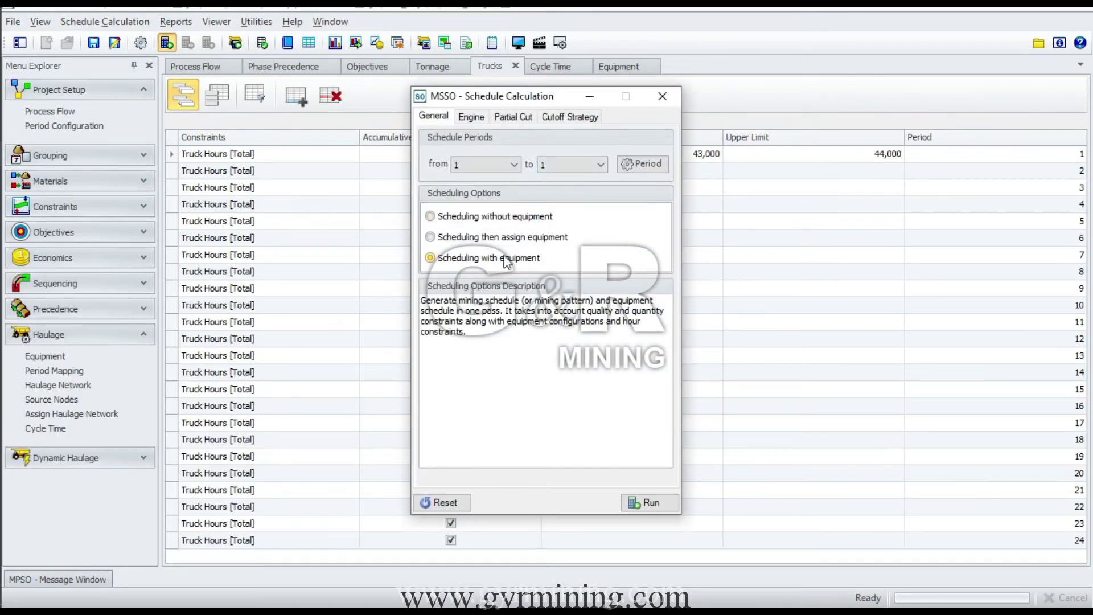
click(644, 502)
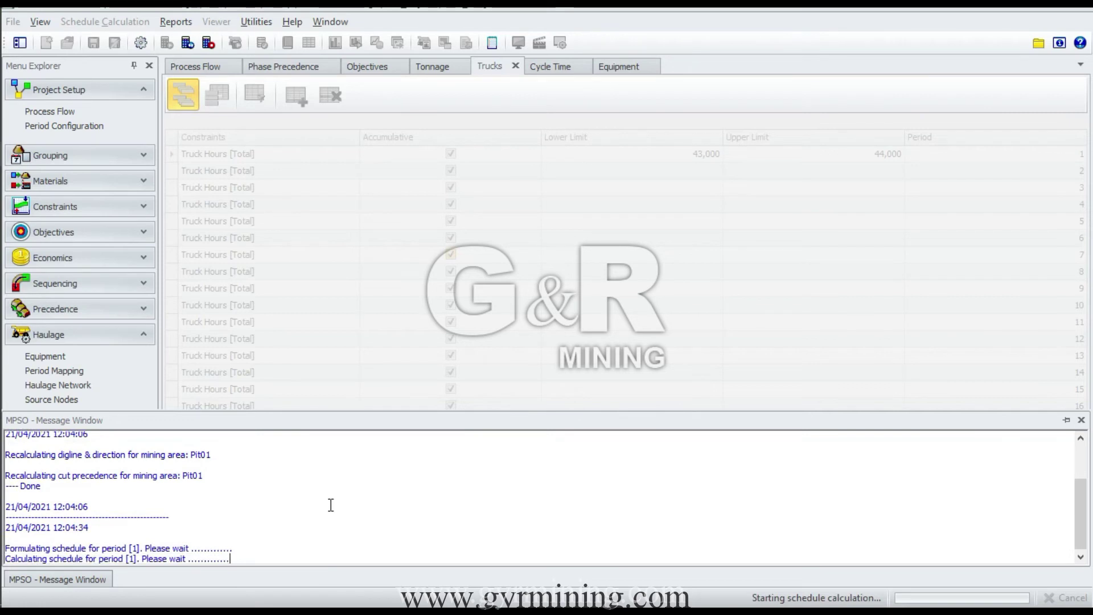
click(142, 206)
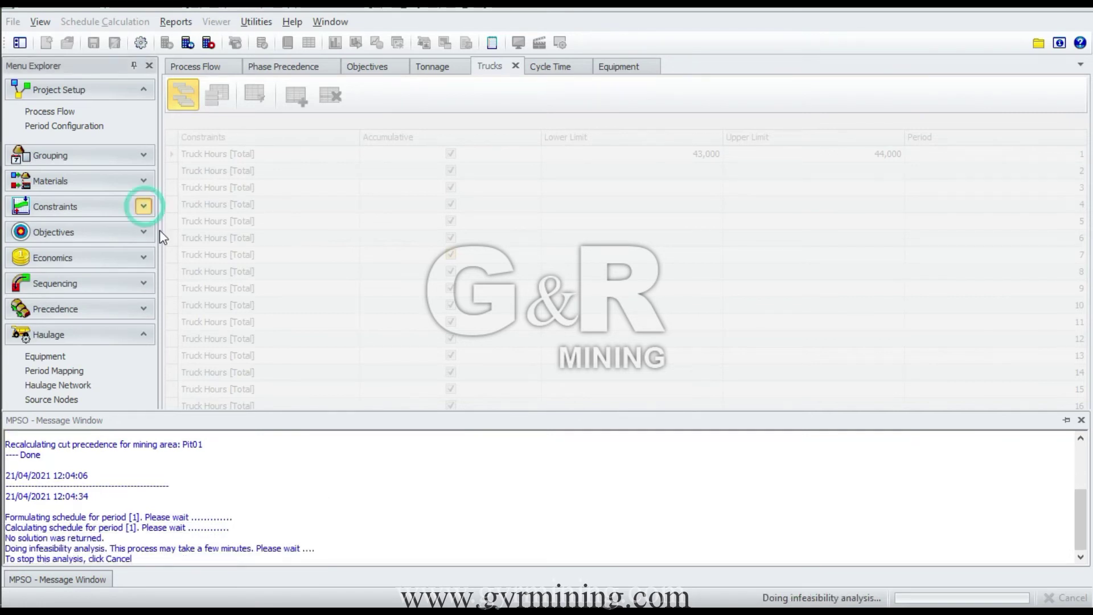
click(43, 239)
click(76, 576)
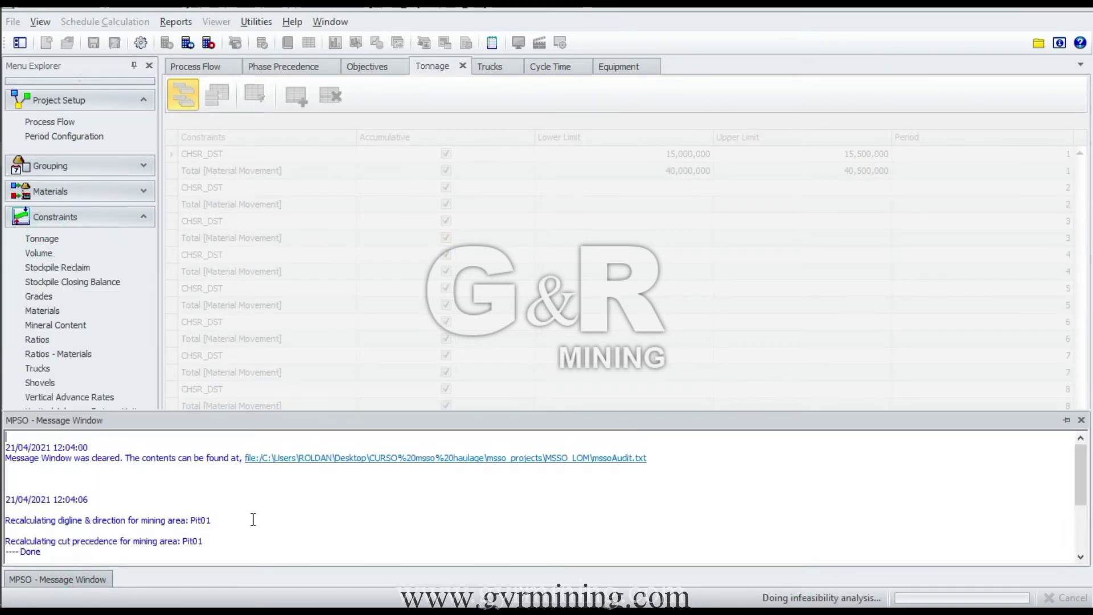
scroll(255, 517, down, 3)
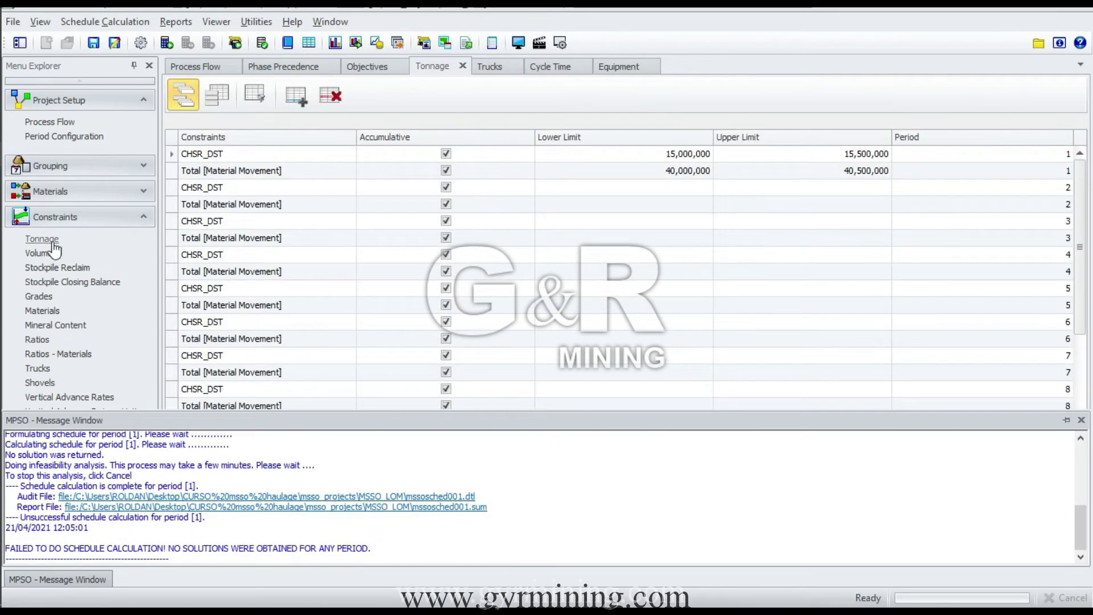
Set the period 1 lower tonnage limit of CHSR_DST to 5,000,000
click(683, 154)
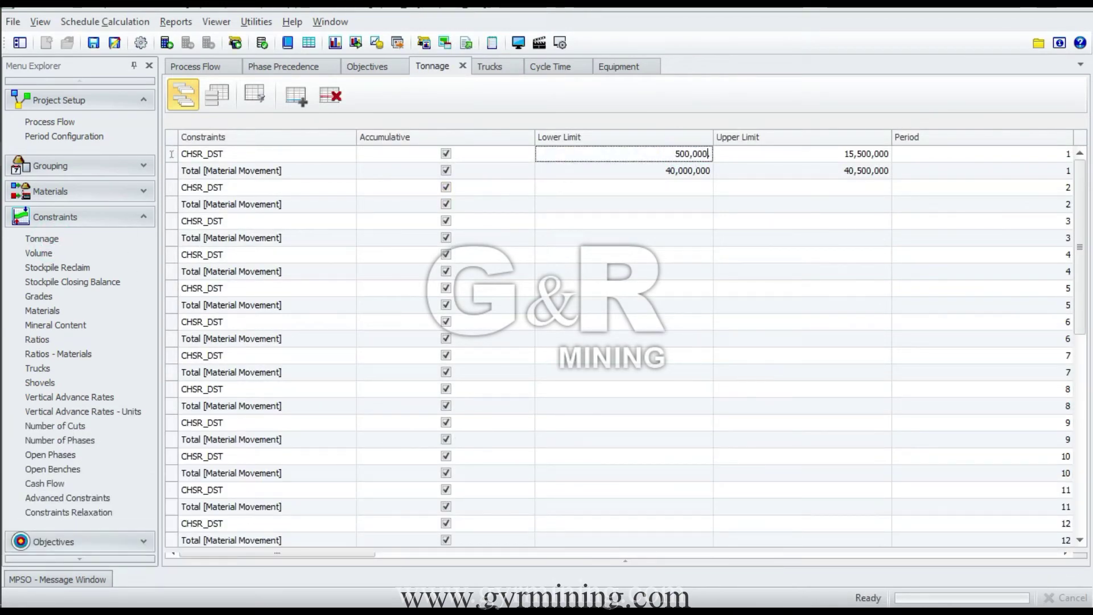
click(691, 187)
click(146, 216)
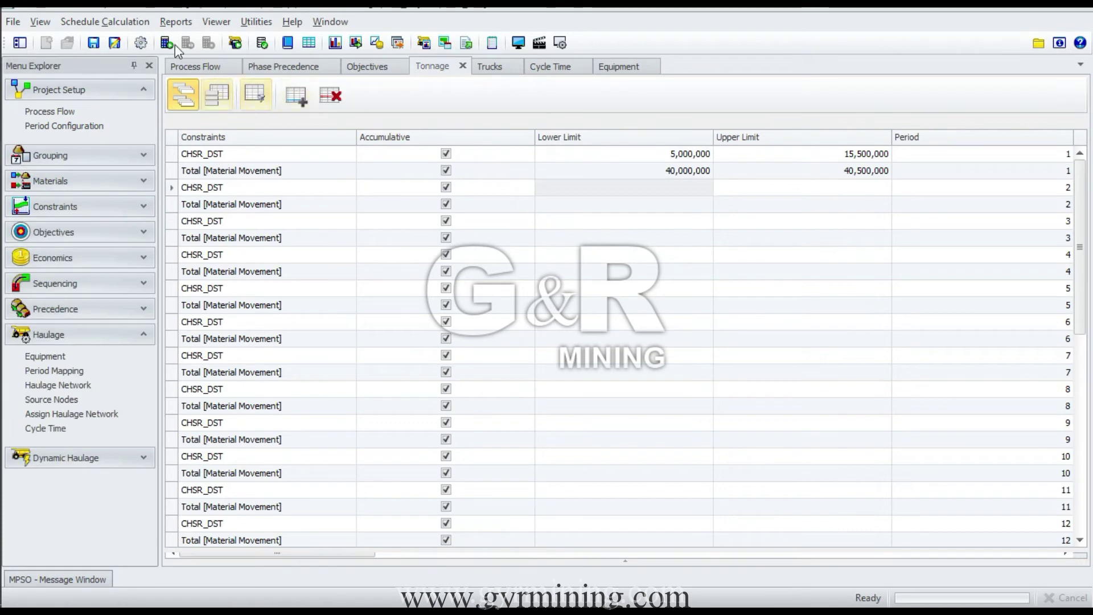
Close the schedule calculation settings without running and clear the message log
click(168, 43)
click(661, 96)
click(89, 575)
right_click(122, 444)
click(156, 515)
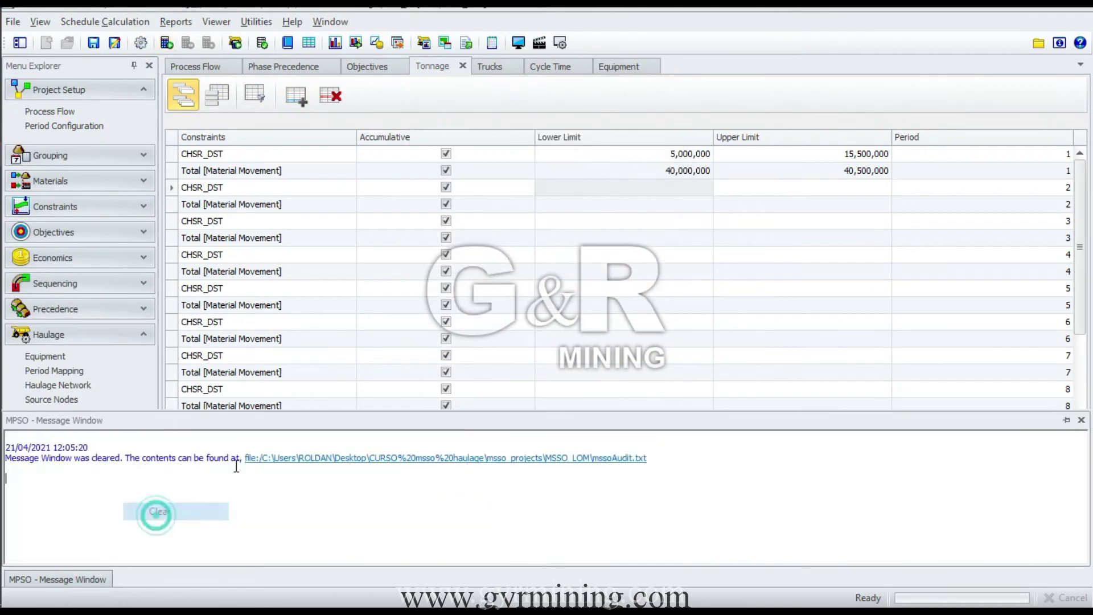
Set the schedule calculation to end at period 1 and run it with the reduced CHSR_DST lower limit
click(164, 43)
click(564, 165)
click(548, 194)
key(Return)
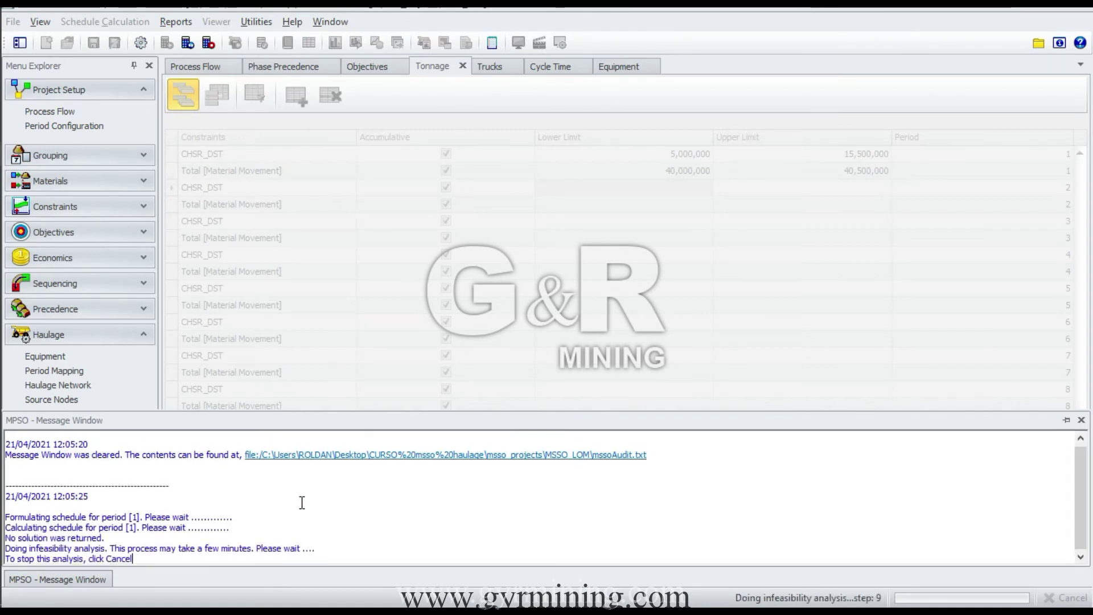
Add the Tonnage field to the Pit01 reserves pivot, with reserves updated immediately, and check the total tonnage of the cuts
click(50, 111)
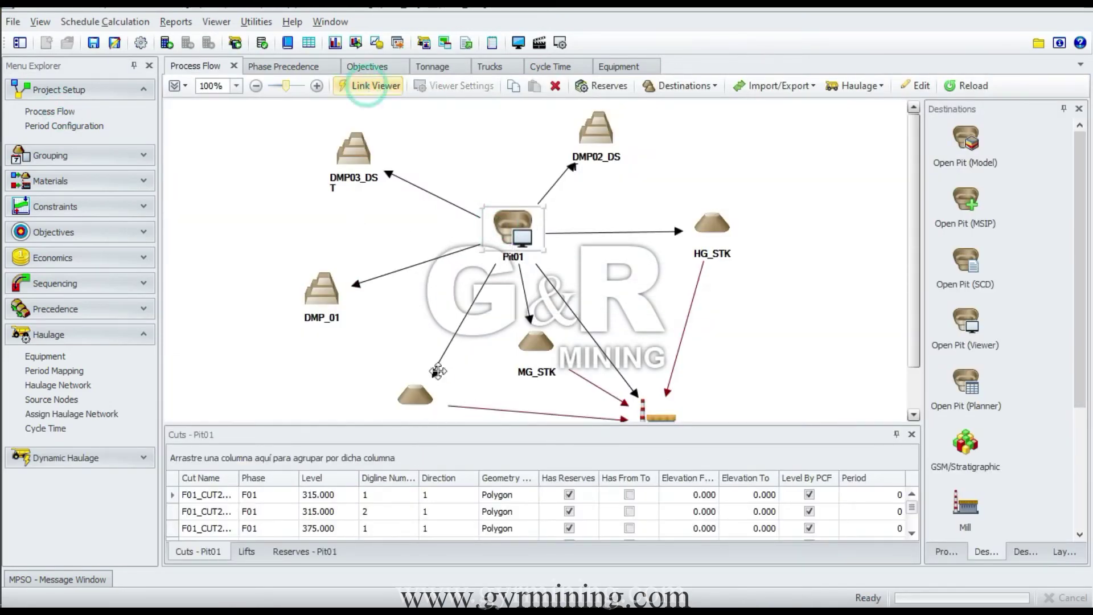
drag(426, 424, 426, 238)
click(305, 551)
click(204, 527)
right_click(380, 292)
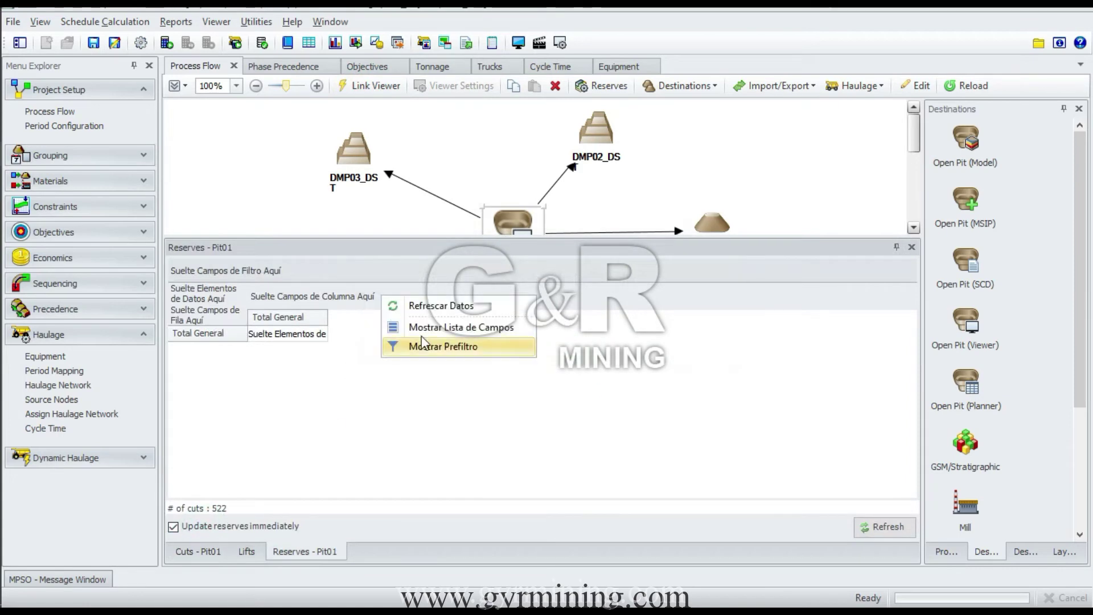
click(433, 327)
drag(756, 306, 288, 338)
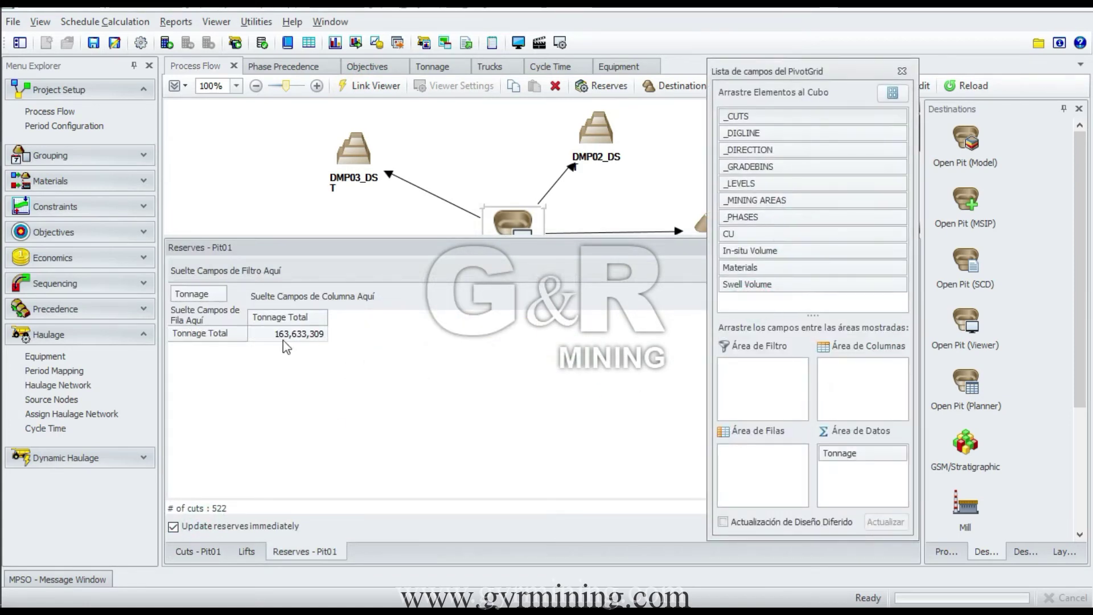
click(902, 71)
drag(551, 238, 552, 368)
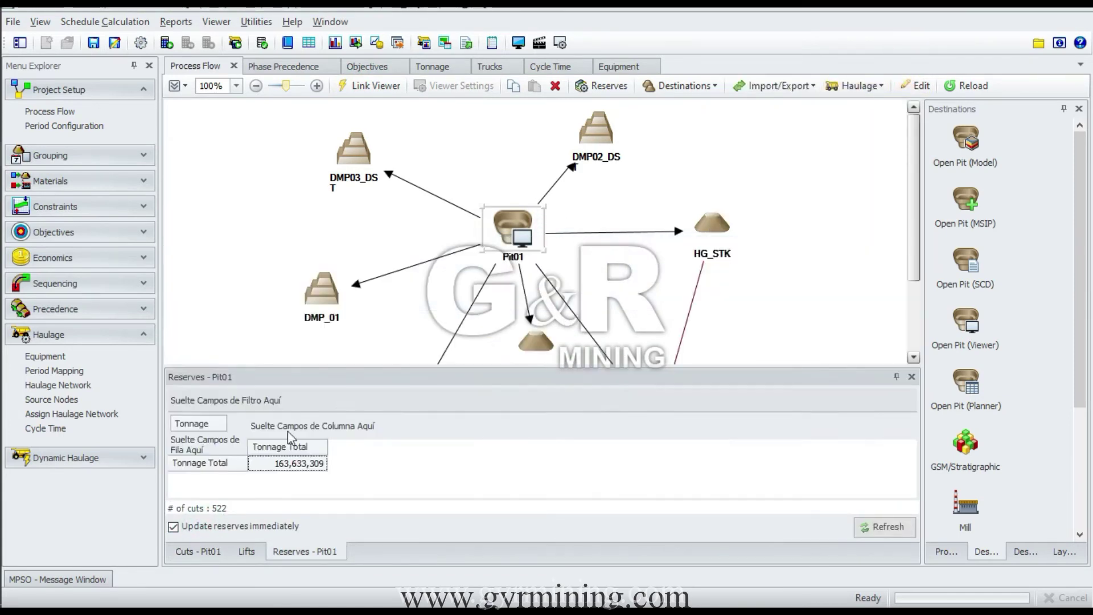
Set the period 1 lower tonnage limit of CHSR_DST to 100
click(146, 210)
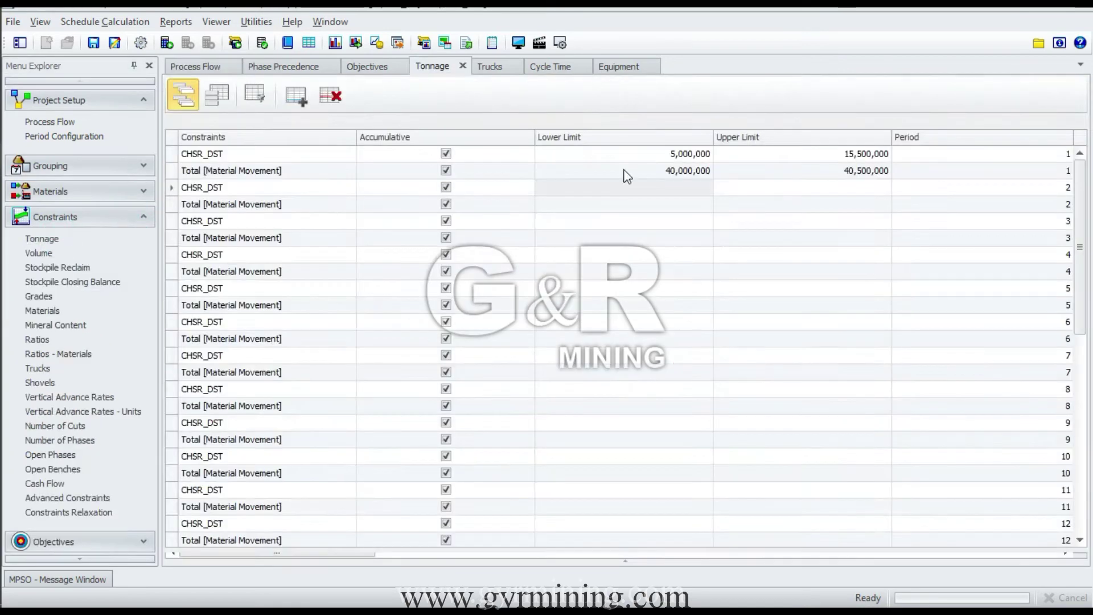
click(673, 159)
click(675, 160)
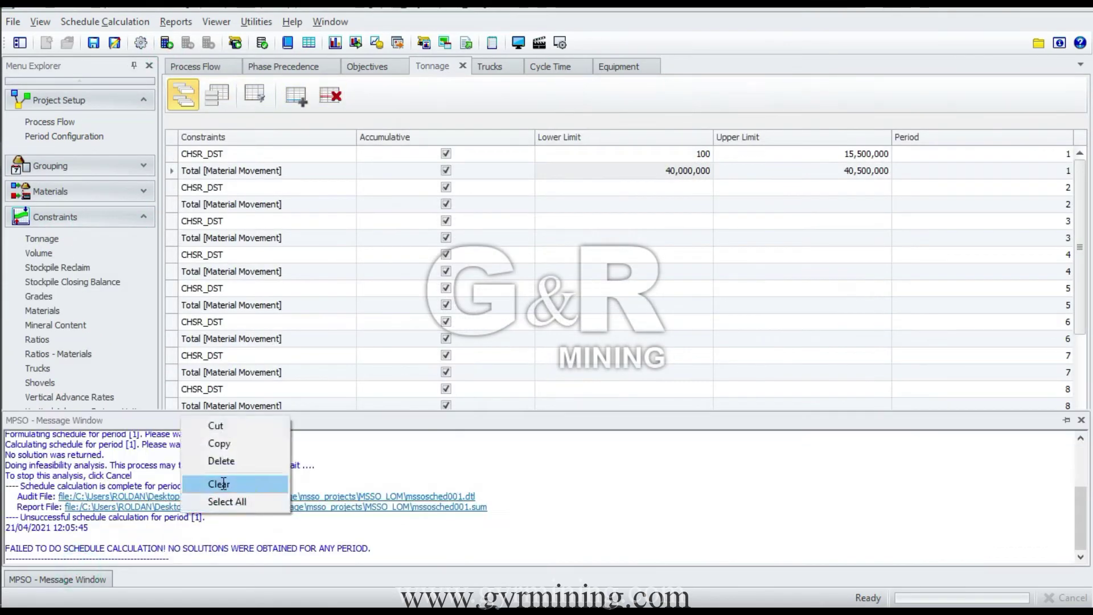
Clear the message log and run the schedule calculation with the CHSR_DST lower limit of 100
click(219, 481)
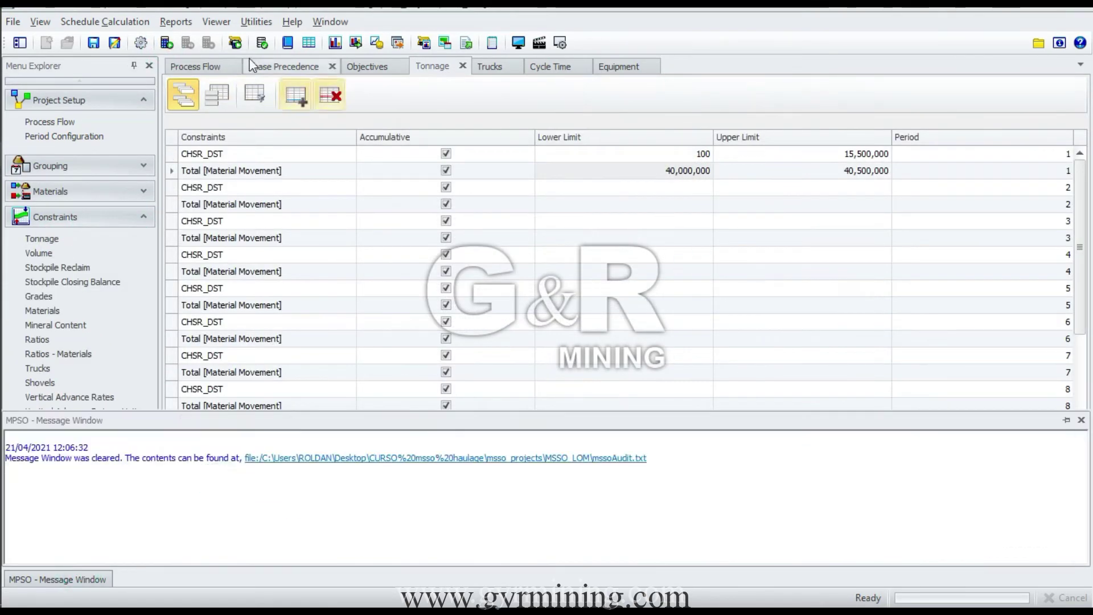
click(167, 43)
click(645, 501)
Open the schedule audit file for period 1, examine the proved violating constraints in Notepad and close the file
mouse_move(82, 573)
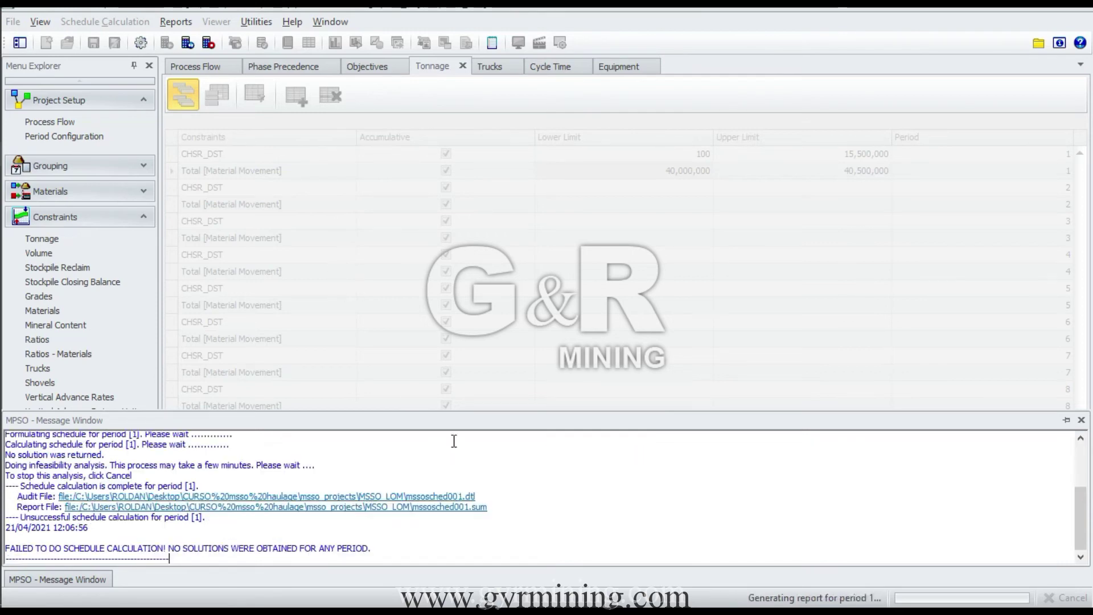
click(278, 507)
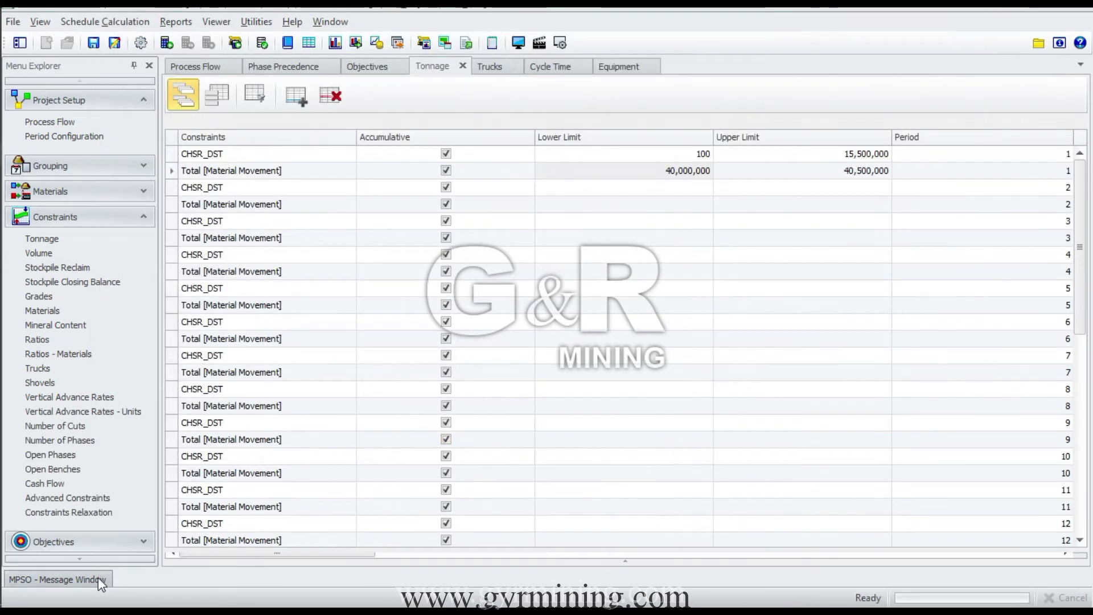
click(98, 578)
click(370, 496)
scroll(598, 341, down, 1)
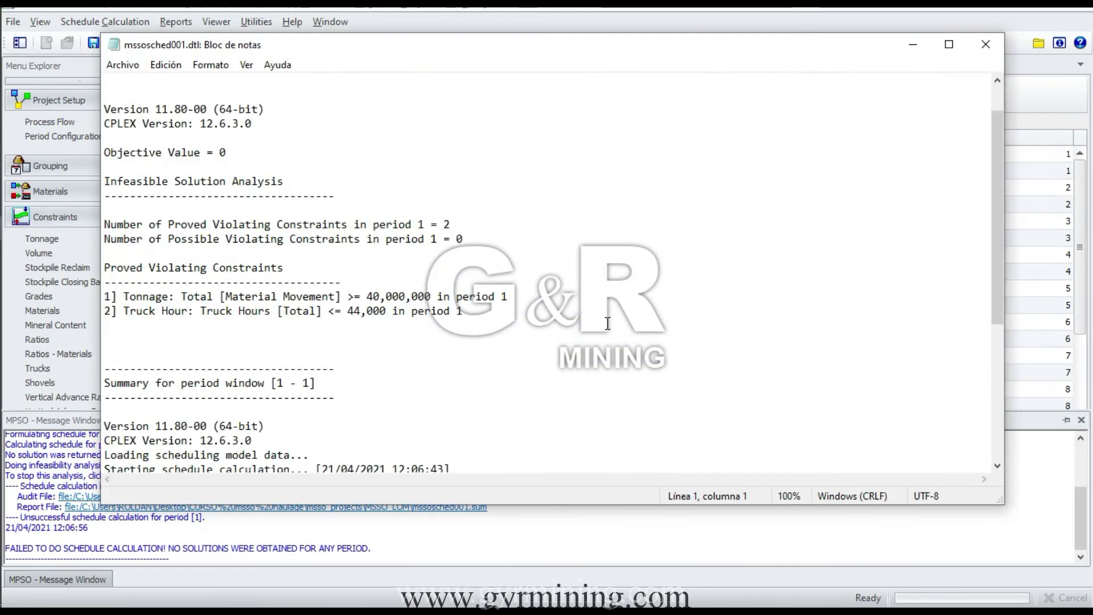
drag(365, 296, 439, 312)
scroll(433, 302, down, 4)
scroll(179, 319, up, 4)
key(Right)
click(978, 48)
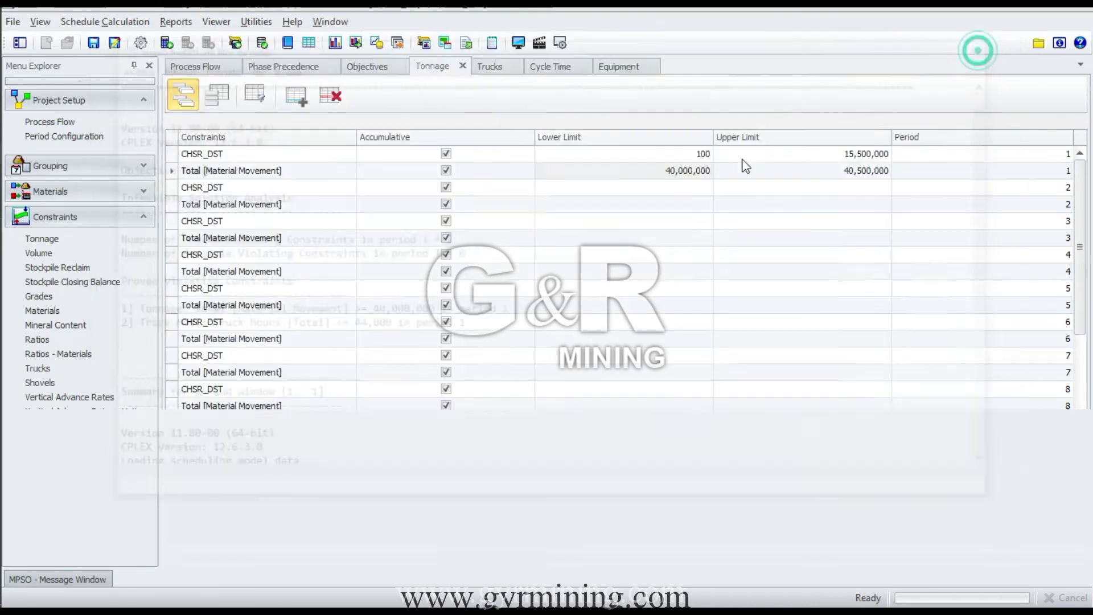
Set the period 1 lower limit of Total [Material Movement] to 30,000,000 and run the schedule calculation
click(692, 173)
text(3)
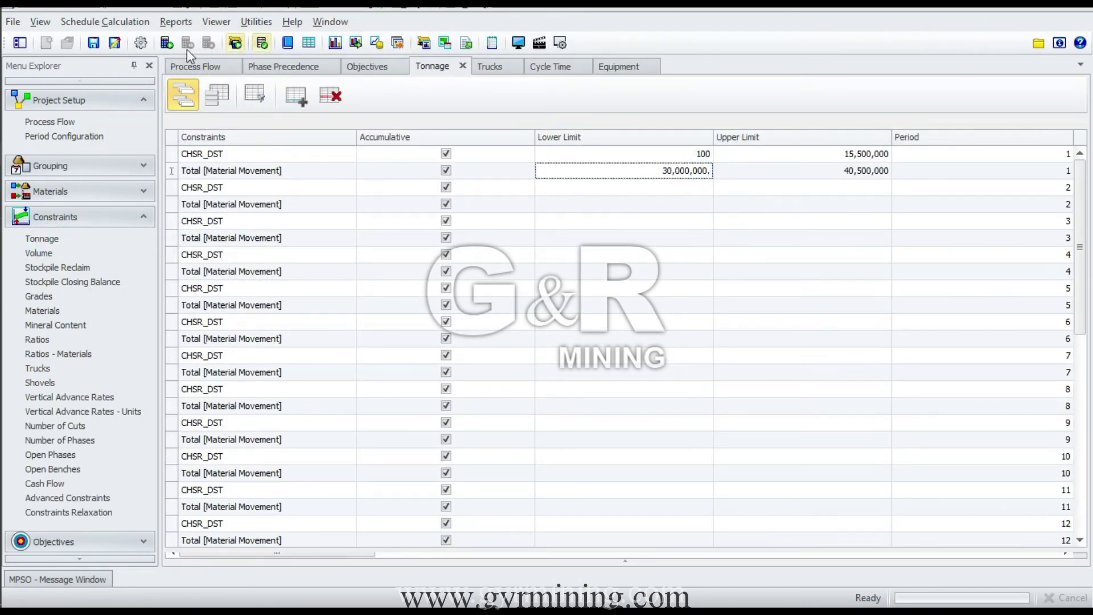
click(187, 44)
click(649, 498)
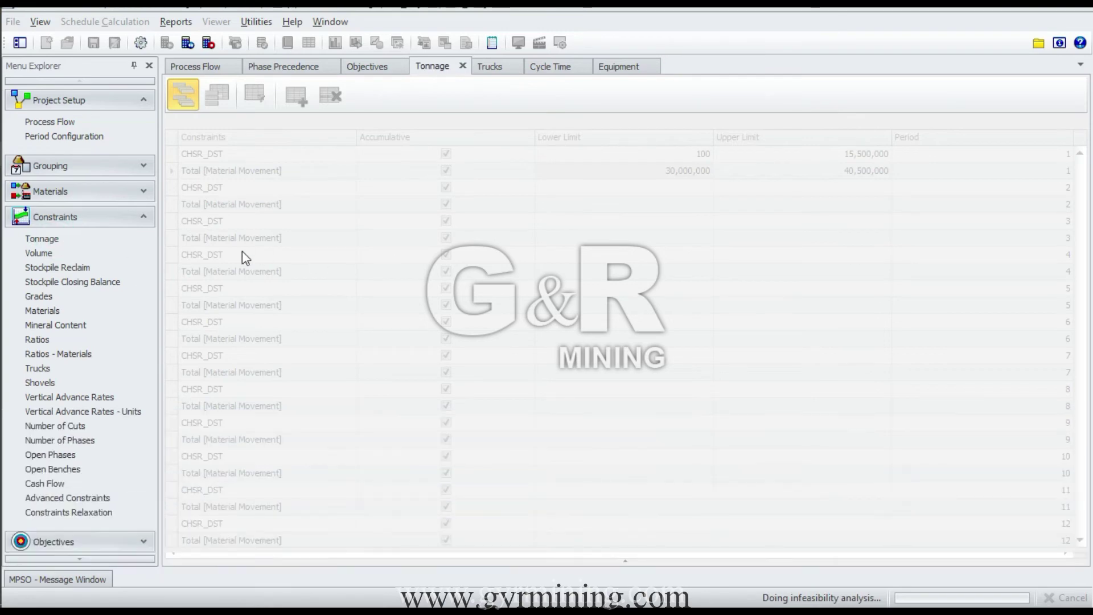
Reopen the audit file and compare the violating material movement and truck hour constraints for period 1
mouse_move(57, 579)
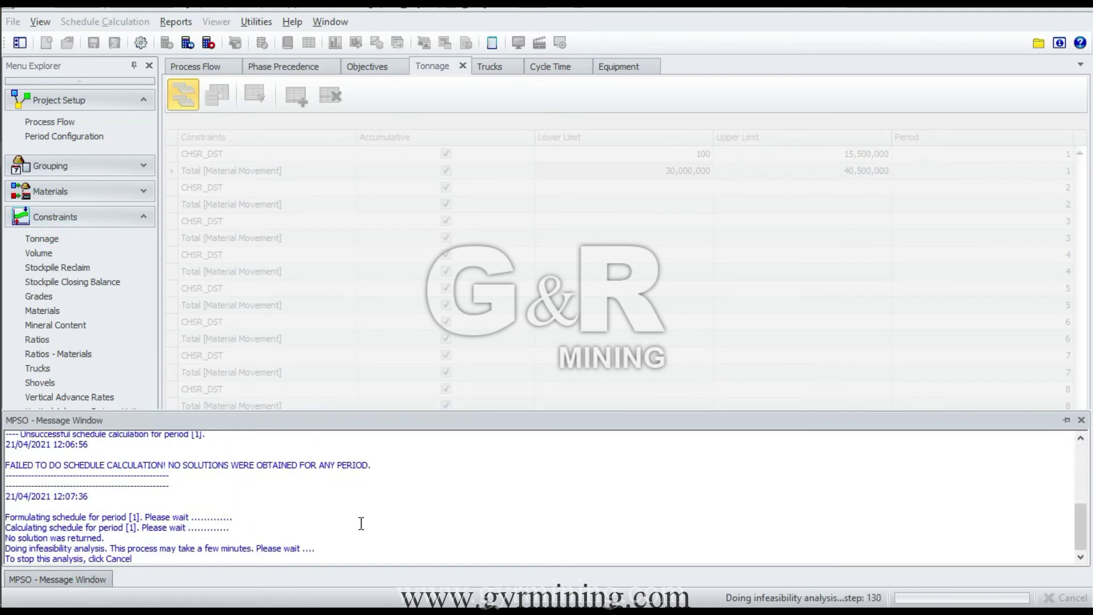
click(331, 495)
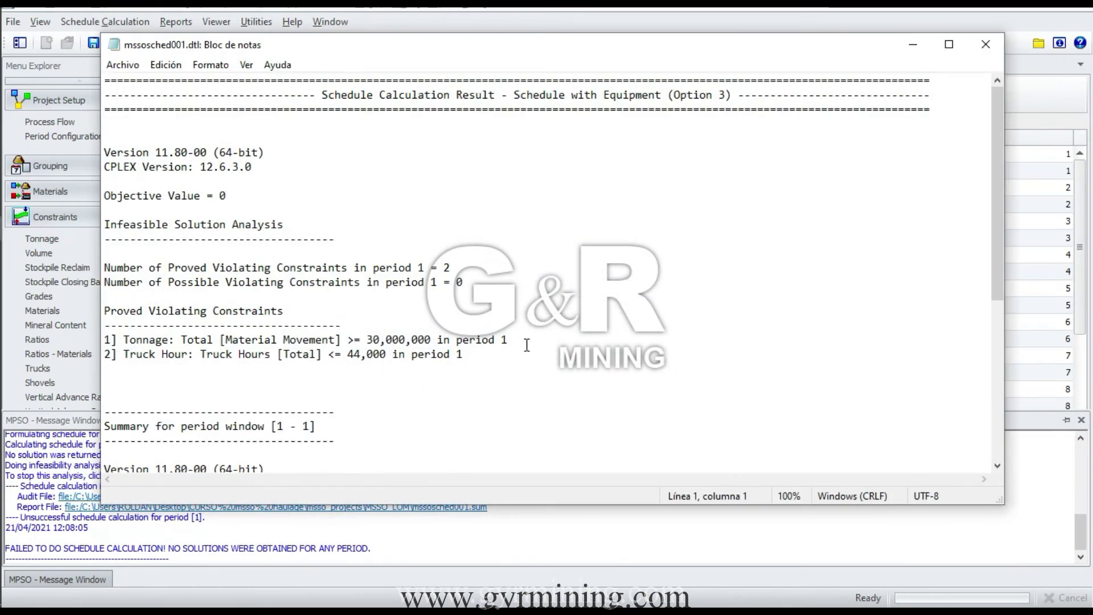
click(444, 339)
text(4)
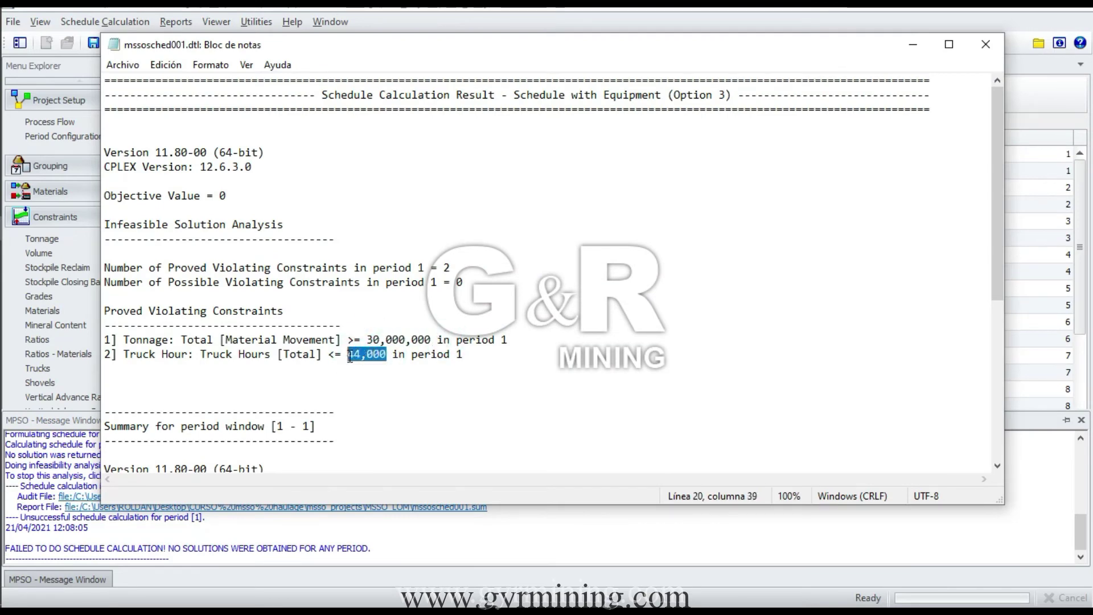
click(355, 354)
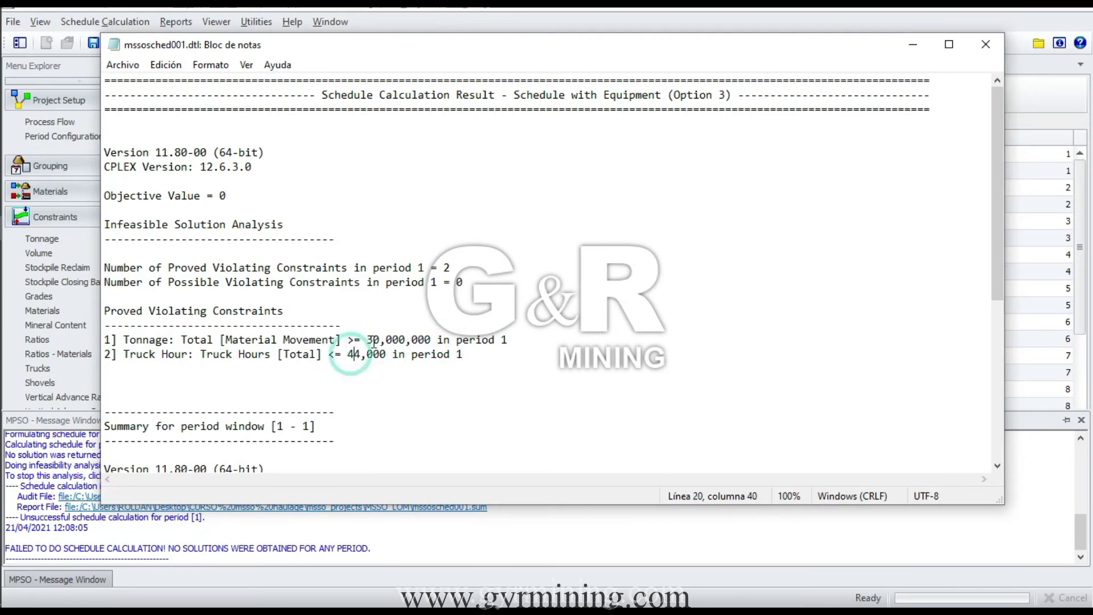
click(370, 340)
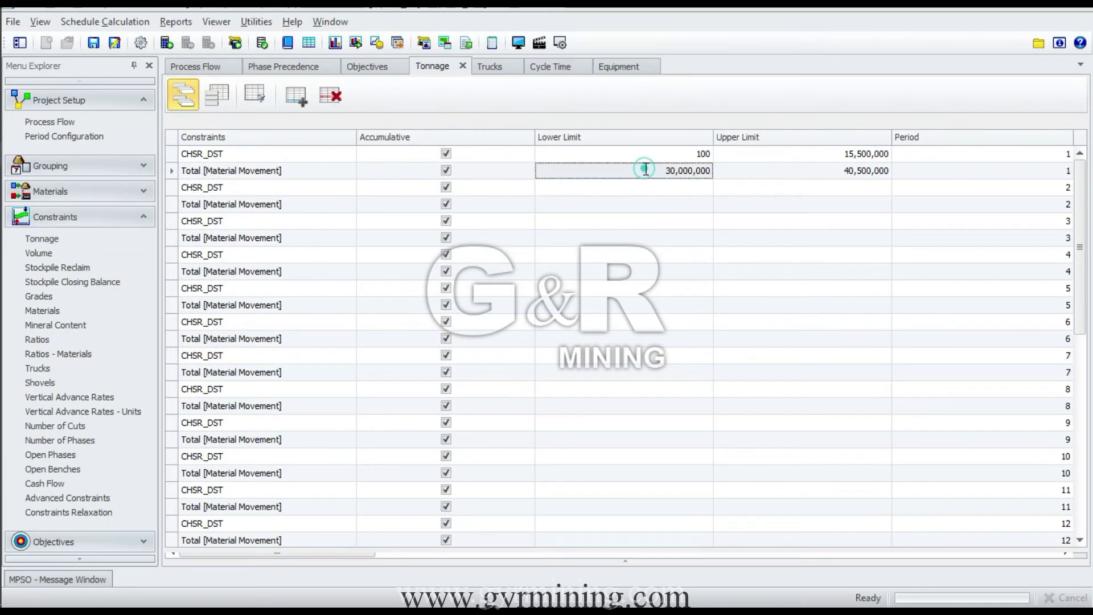
Set the period 1 lower limit of Total [Material Movement] to 10,000,000, run the schedule calculation and follow its message log
click(639, 170)
text(10,000,000)
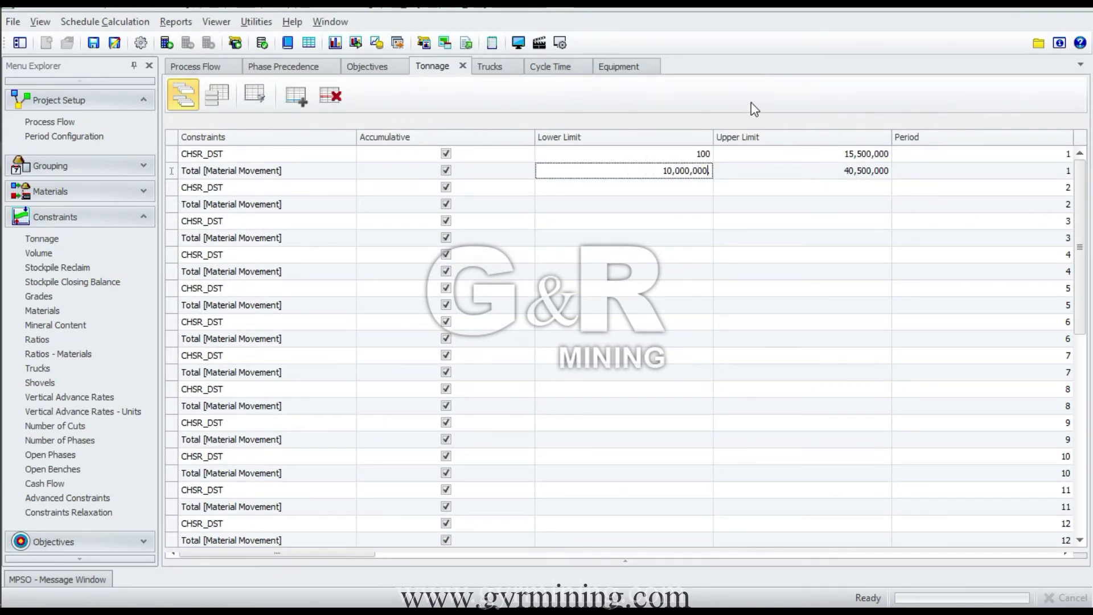
click(167, 43)
click(560, 167)
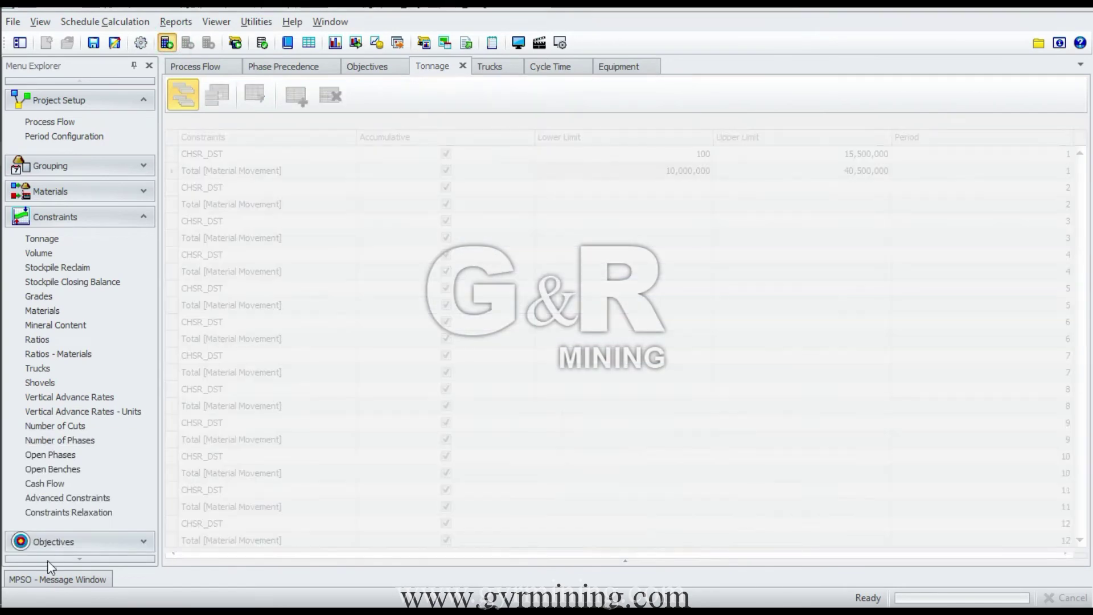
click(52, 578)
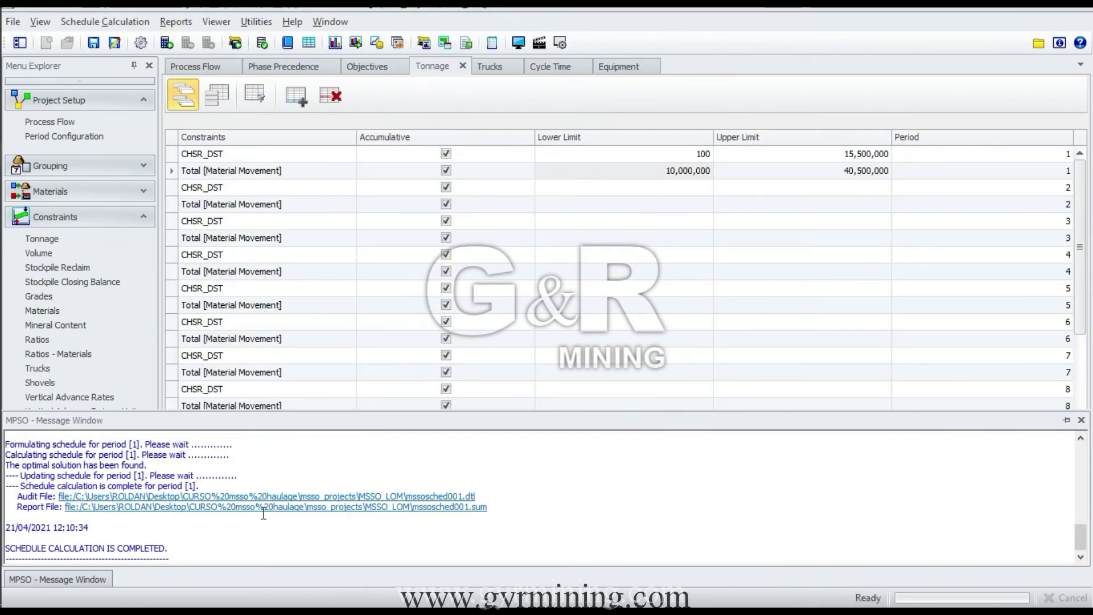
Open the Equipment Usage analysis report and examine the period 1 grand totals of units for haulers and loaders
click(175, 22)
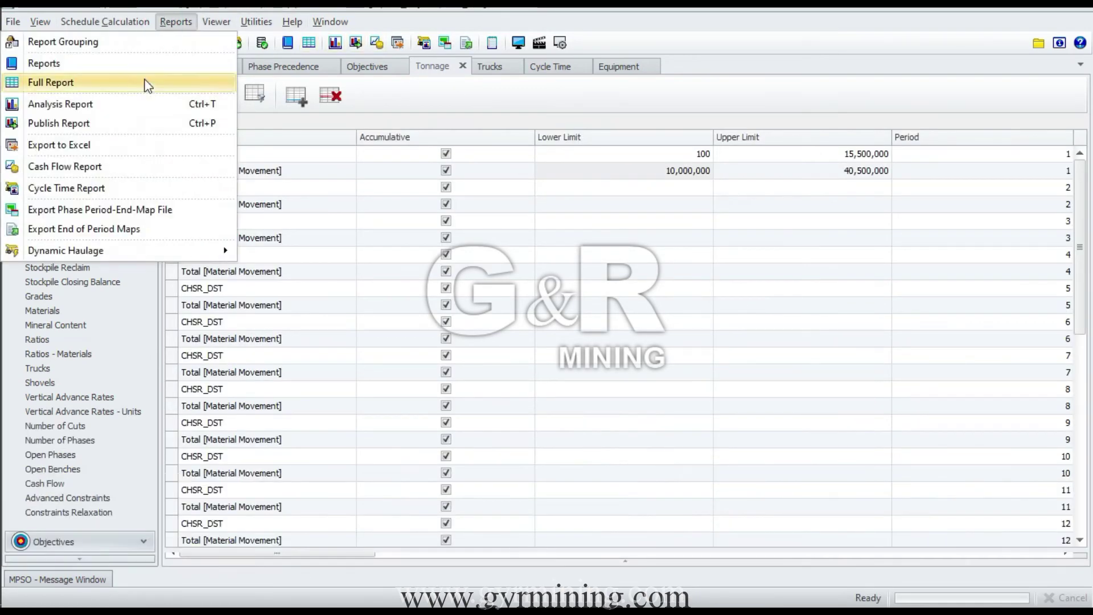
click(65, 166)
click(311, 417)
click(740, 511)
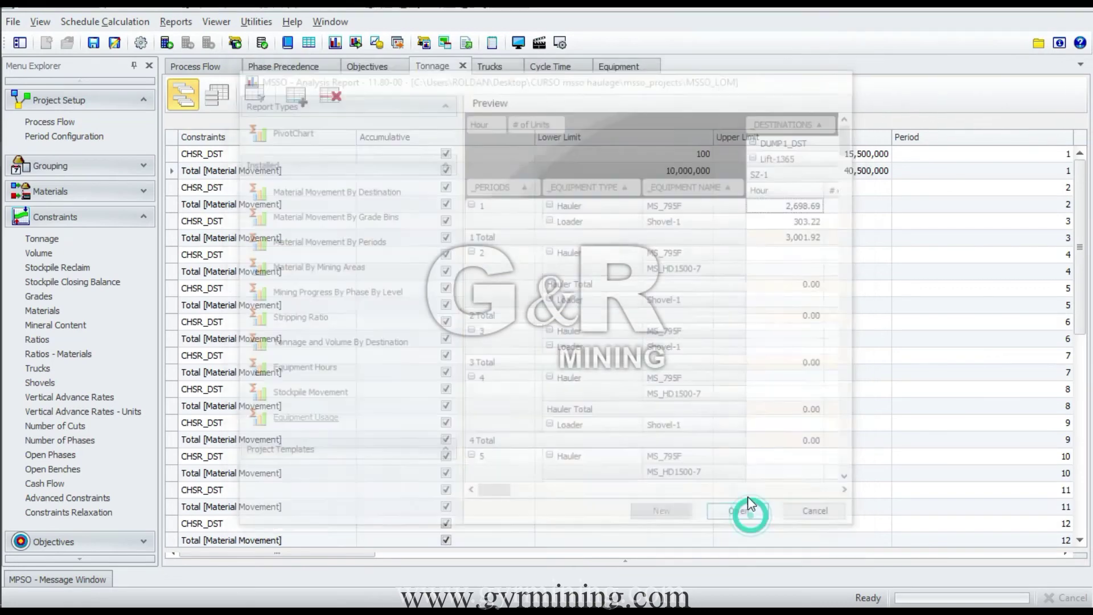
drag(481, 431, 1052, 432)
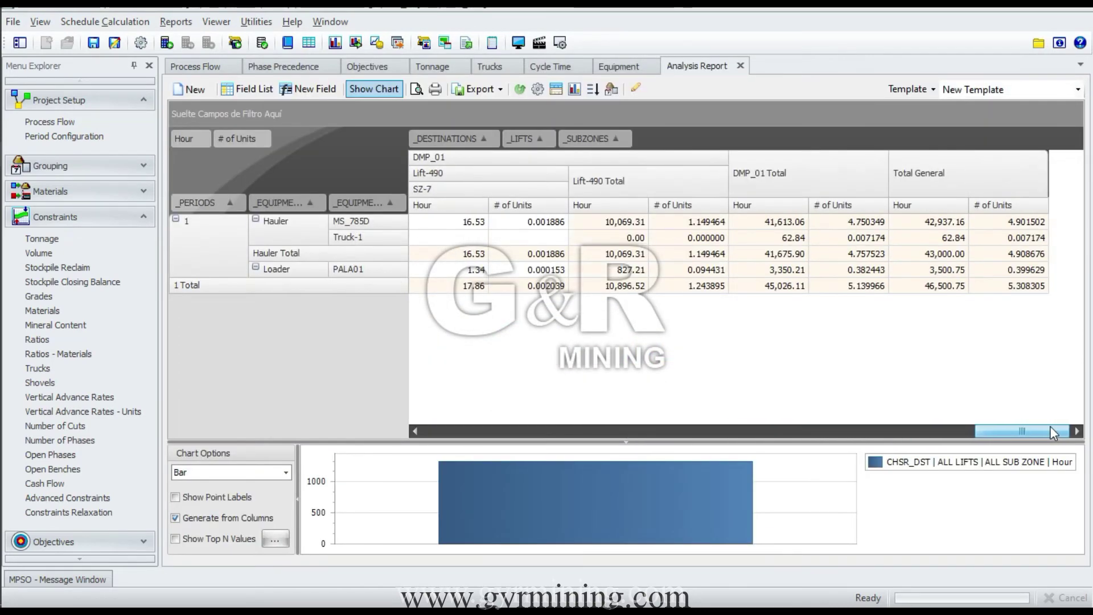
click(1016, 270)
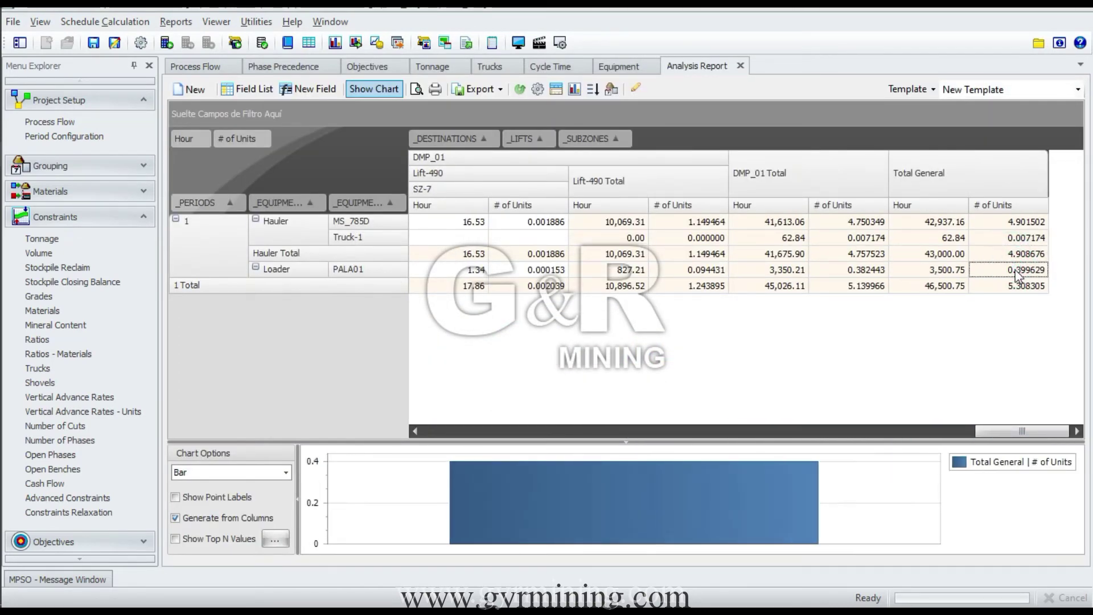
click(1033, 254)
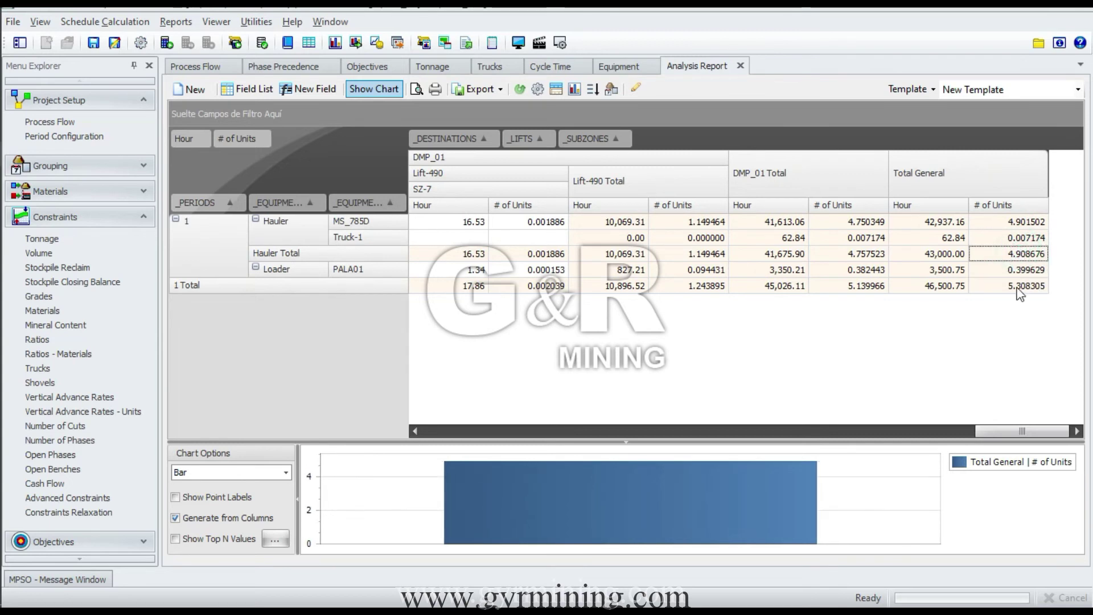
Add Destination Ton to the data area of the equipment report and check the hauler grand total
right_click(704, 173)
right_click(649, 140)
click(683, 166)
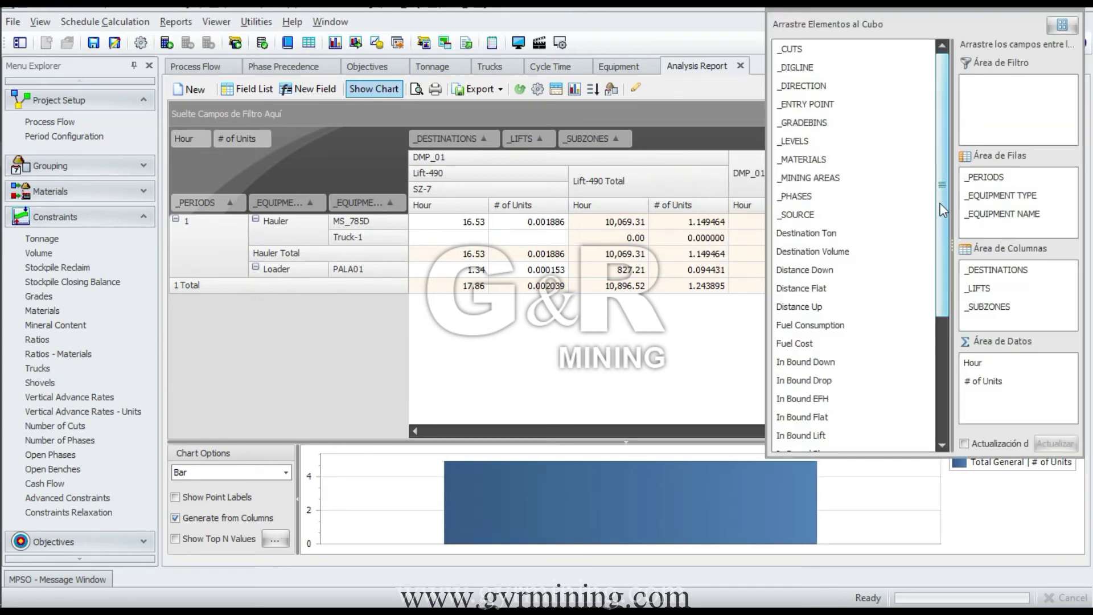
scroll(943, 210, down, 2)
drag(813, 142, 995, 409)
click(1072, 10)
drag(834, 433, 1055, 433)
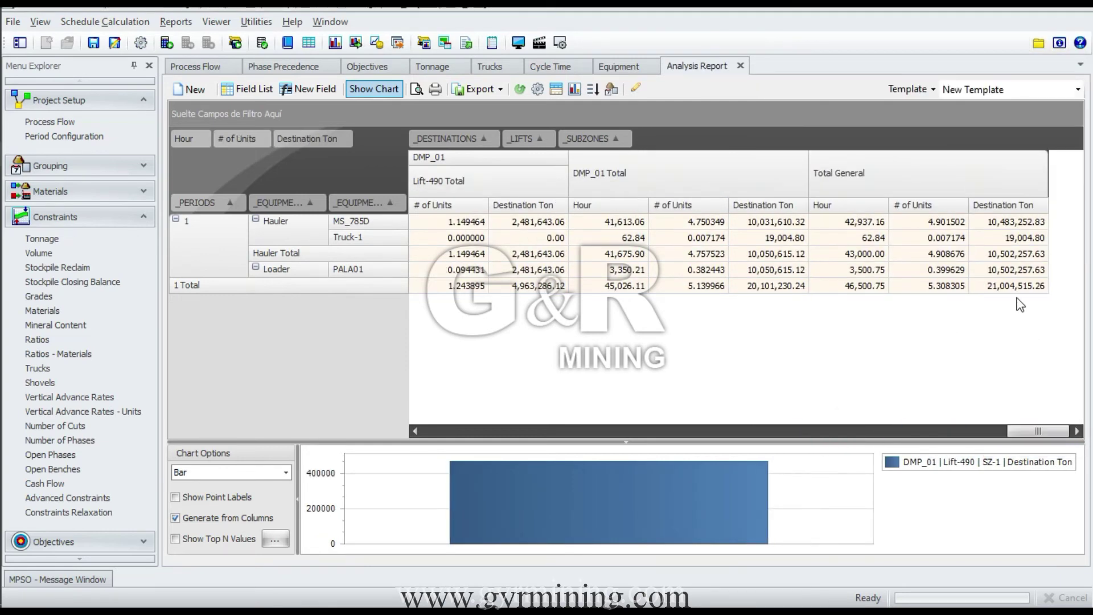
click(1003, 257)
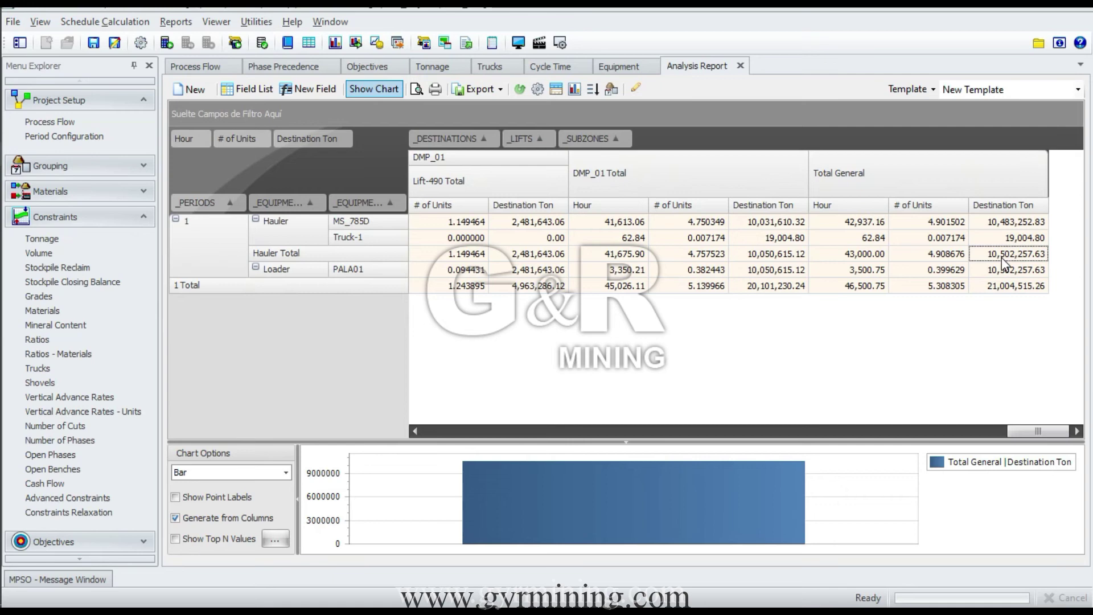
Compare the period 1 limits in the Tonnage and Trucks constraints with the report's hauler totals for hours, units and tons
click(42, 239)
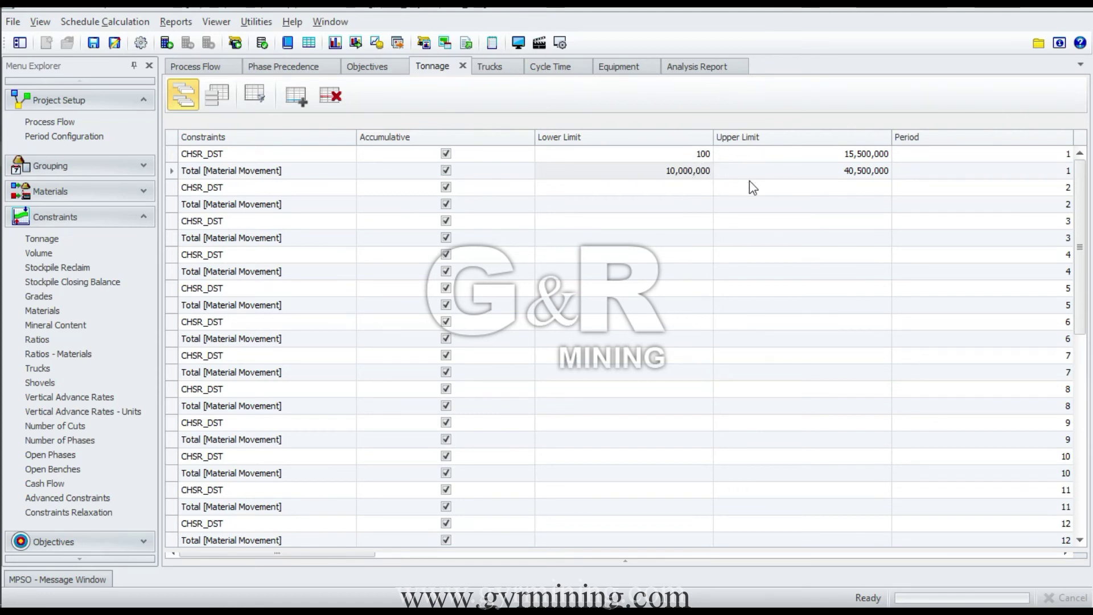
click(38, 368)
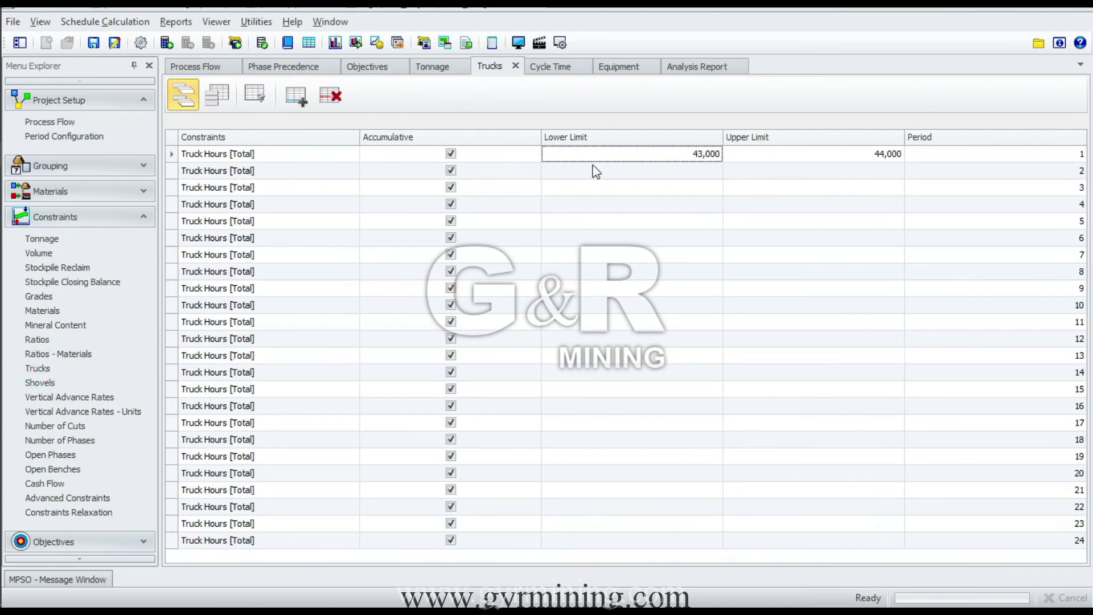
click(41, 239)
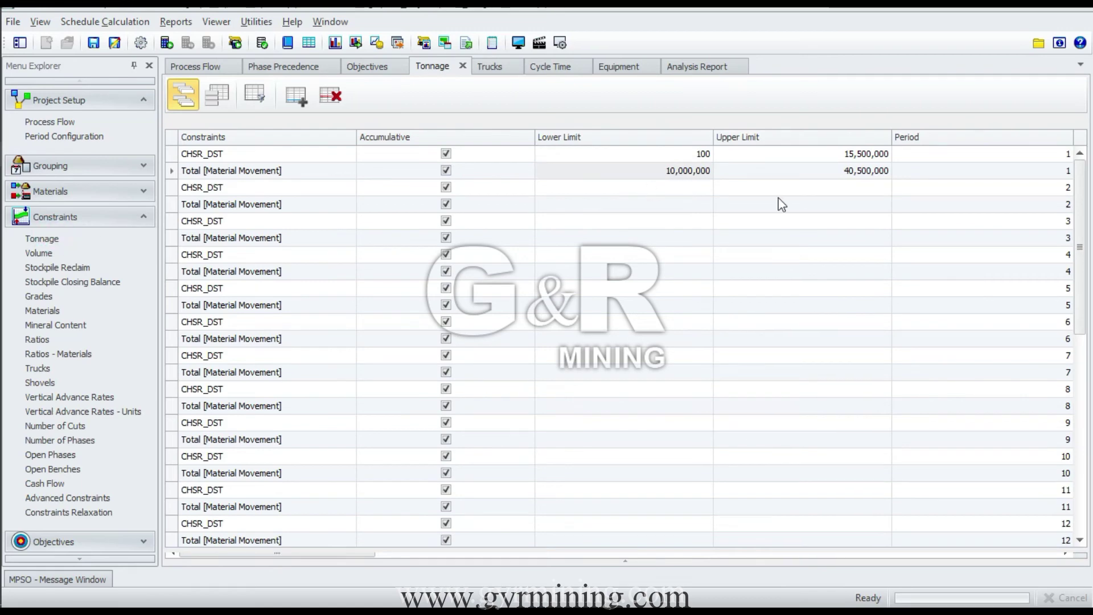
key(ctrl+Tab)
key(ctrl+Tab)
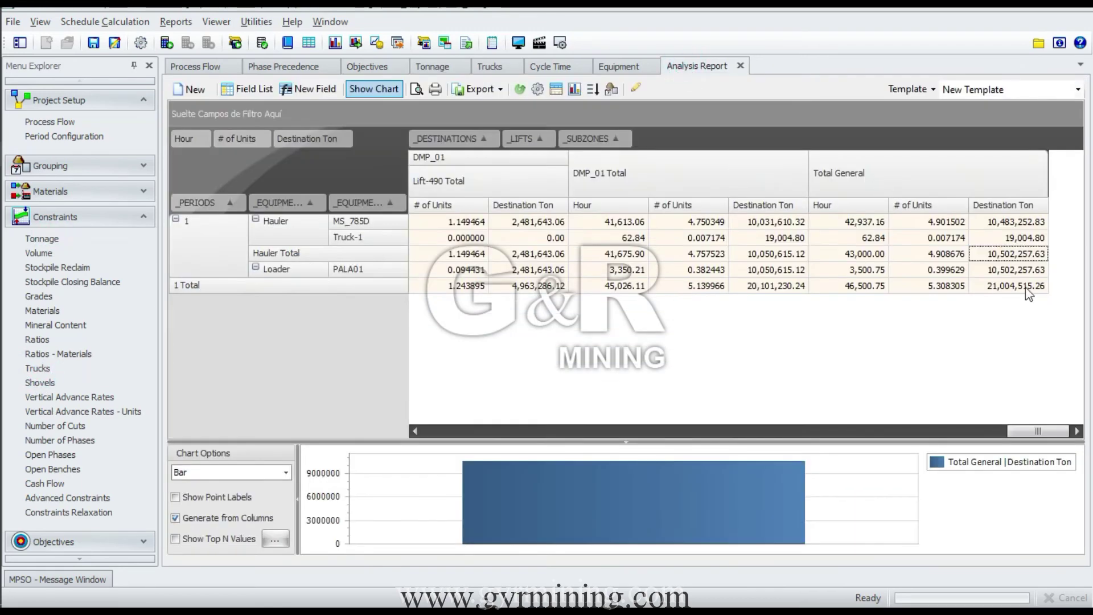
click(857, 255)
click(954, 255)
click(1010, 254)
Shrink the scheduler window beside the 3D viewer and link Pit01 from the process flow to the viewer
drag(742, 9, 615, 294)
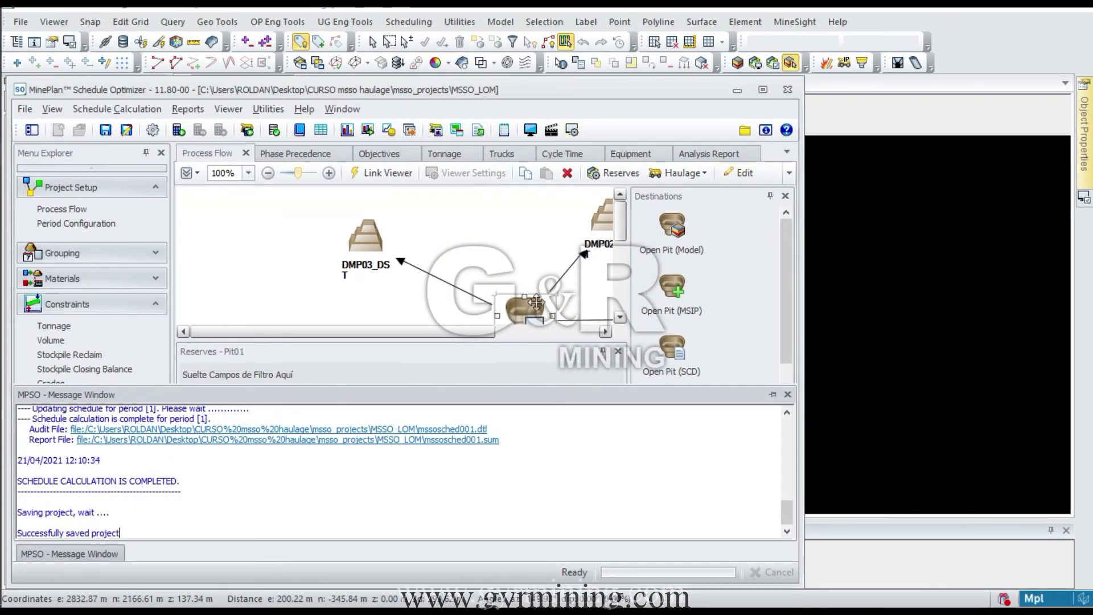
click(505, 312)
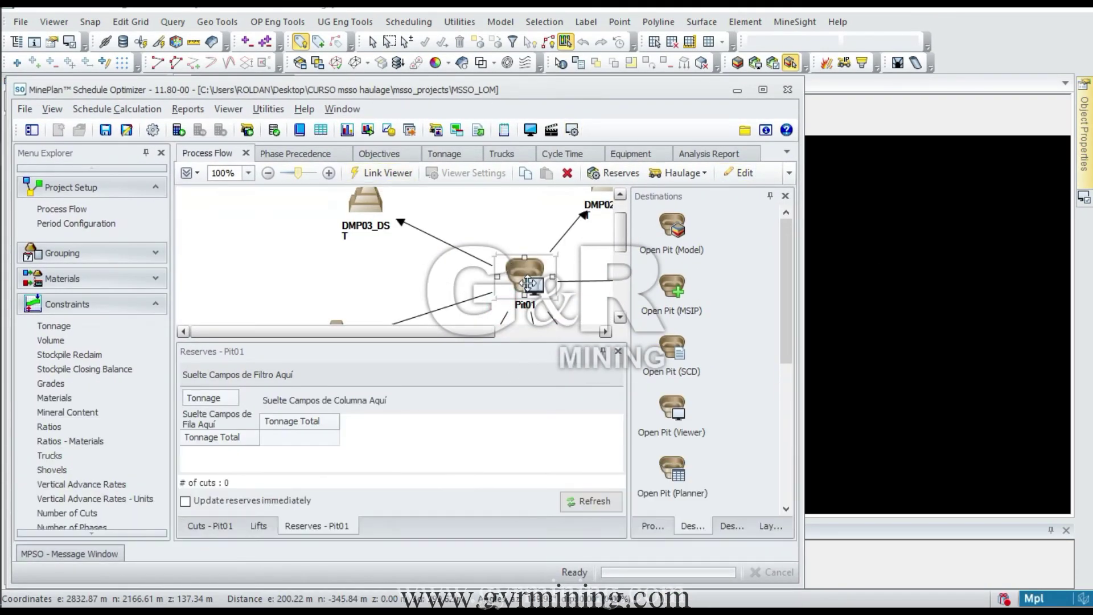
click(363, 174)
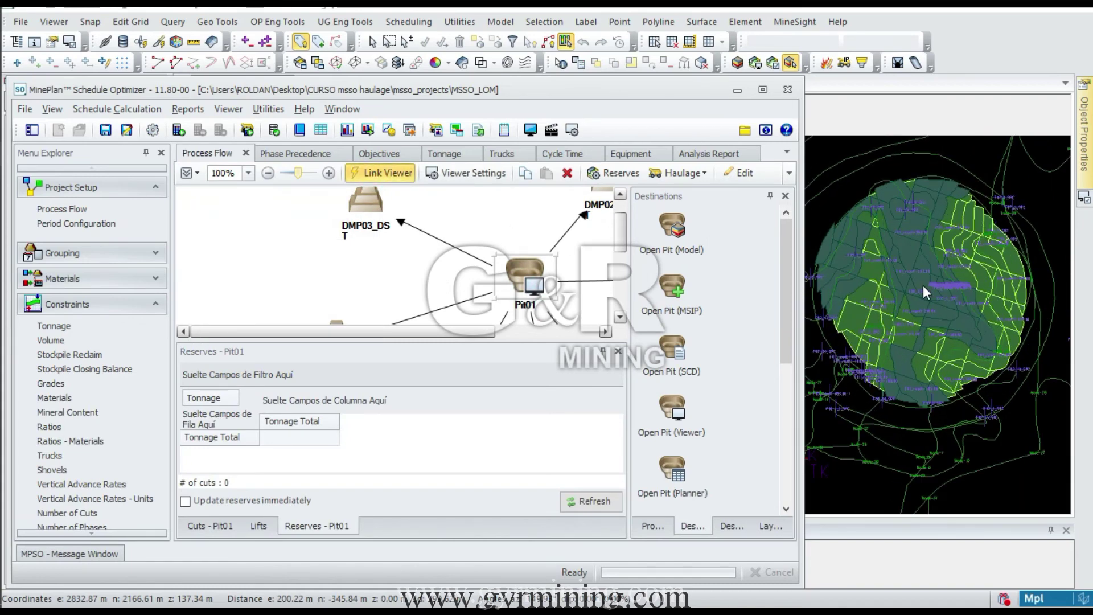
Filter the Pit01 cuts to period 1 and inspect the scheduled cuts from above in the MinePlan 3D viewer
click(228, 525)
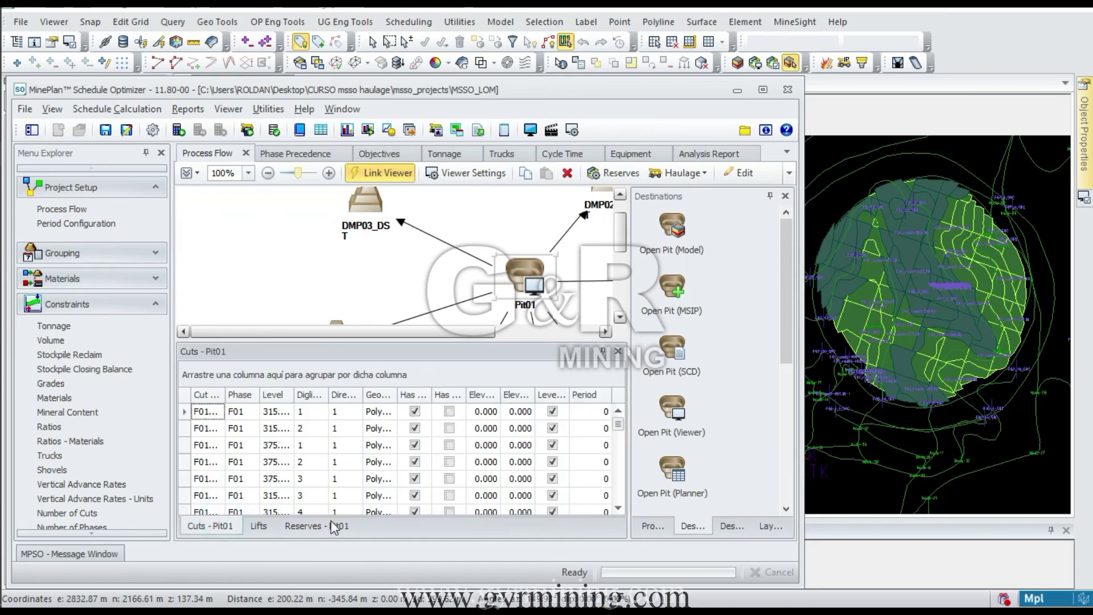
click(763, 89)
click(898, 420)
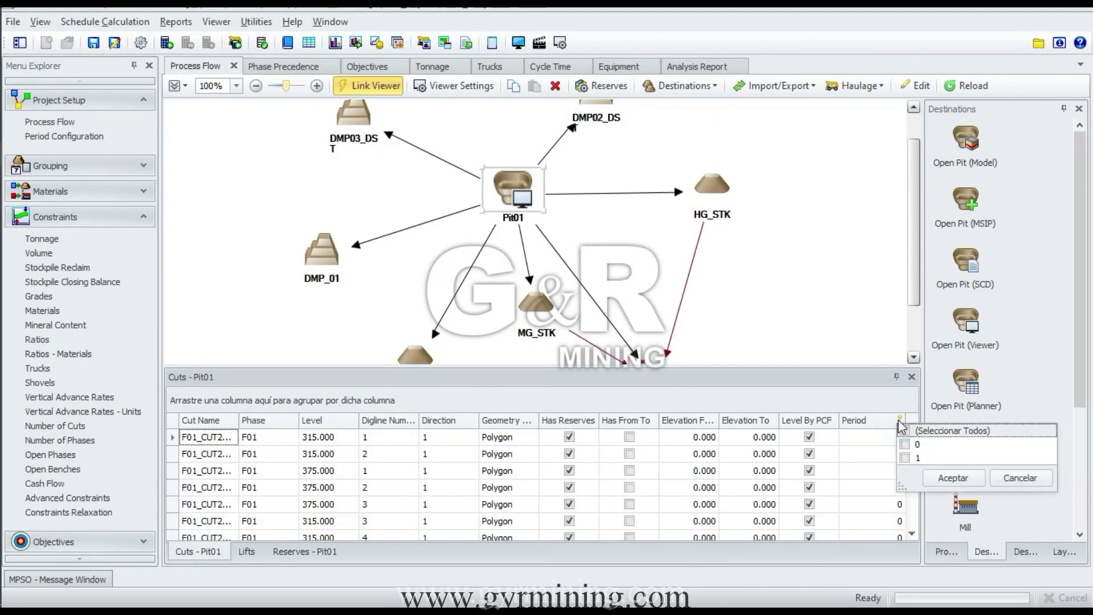
click(905, 458)
click(954, 478)
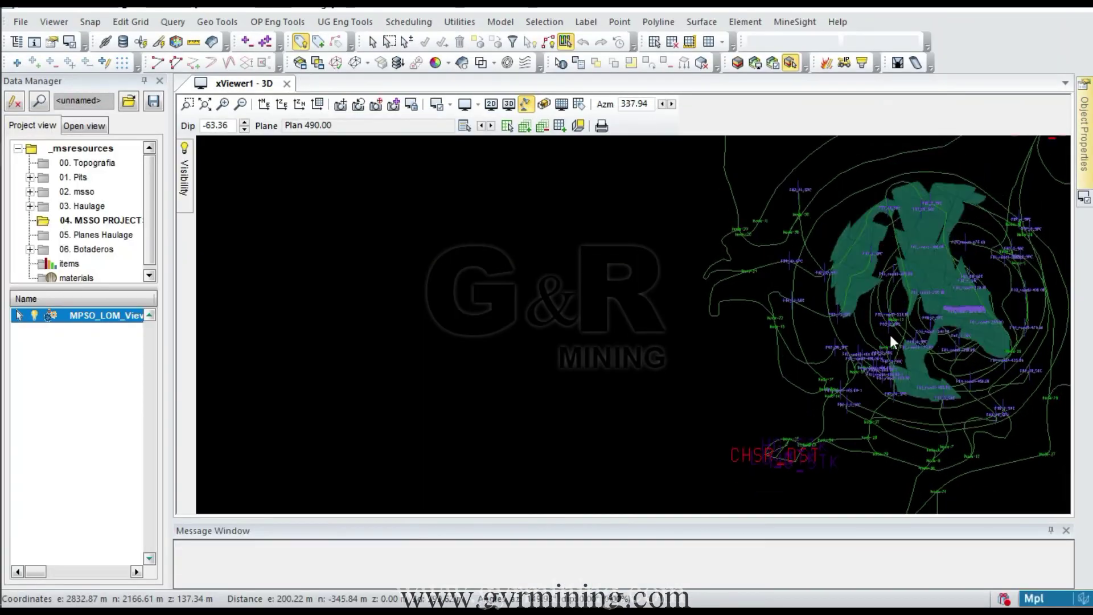
drag(890, 335, 782, 344)
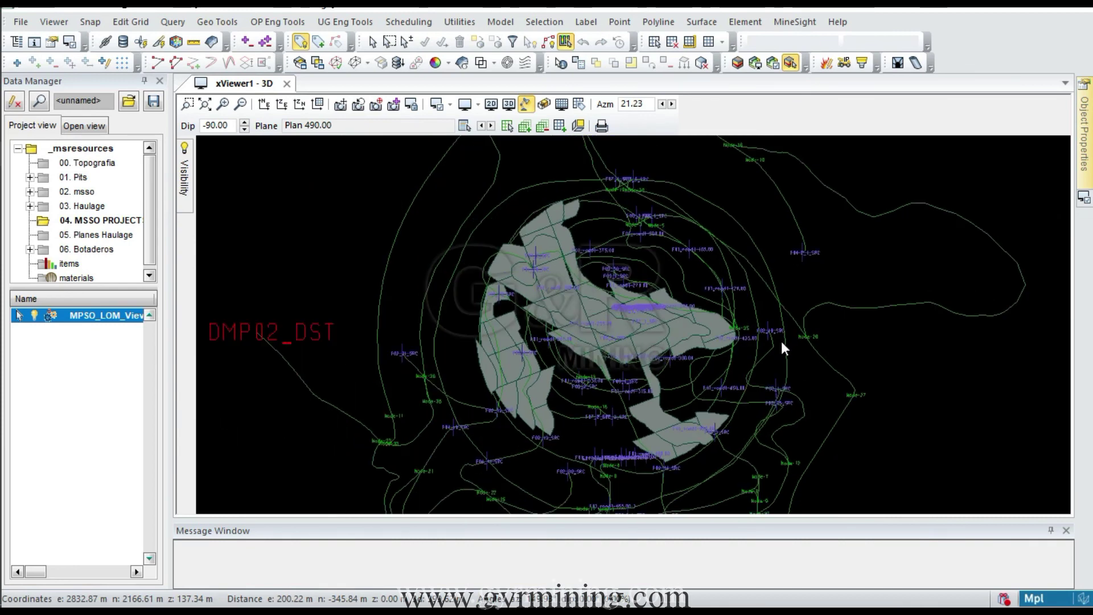